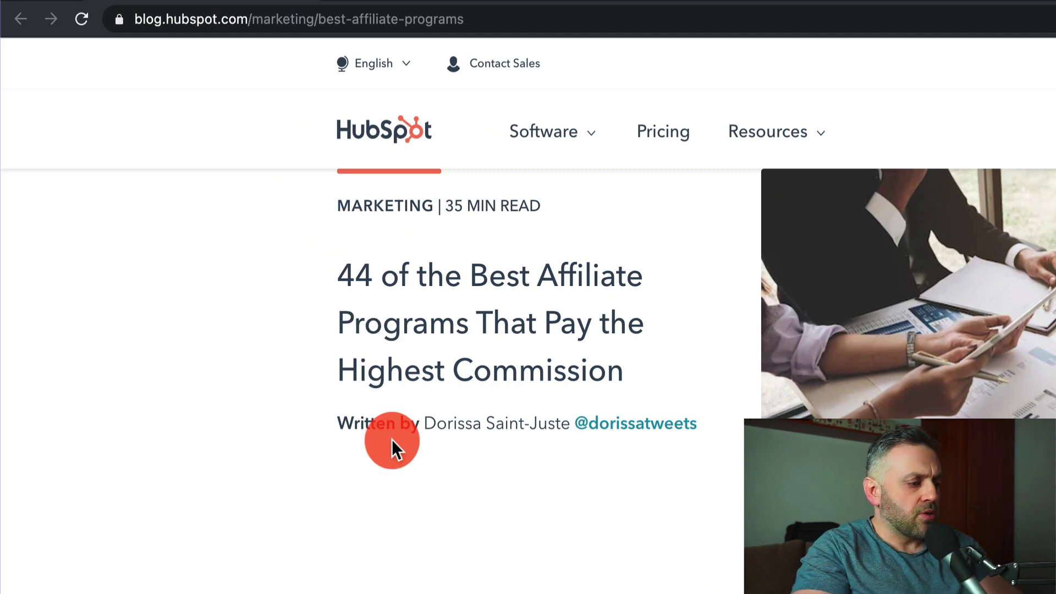
- Scroll through the HubSpot article's affiliate programs down to the comparison table of Namecheap, Bluehost, Kinsta
scroll(395, 503, down, 15)
scroll(394, 502, down, 20)
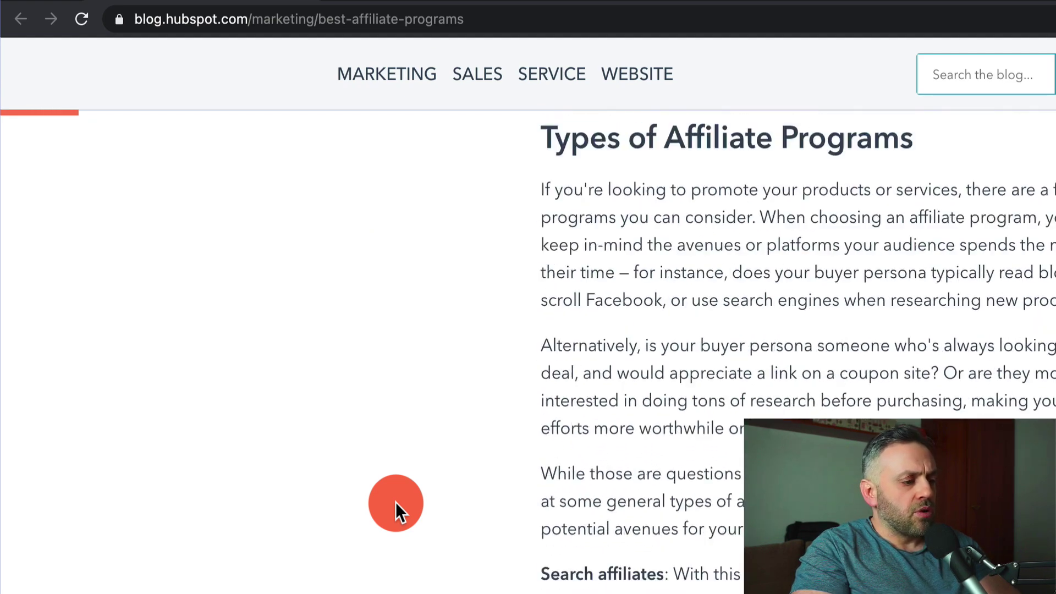
scroll(511, 394, up, 1)
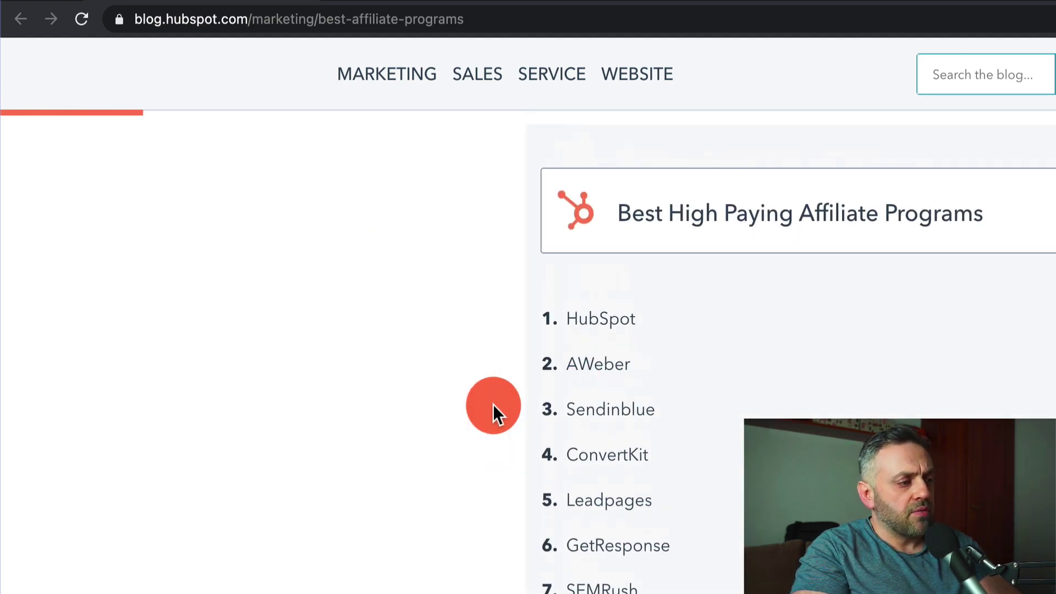
scroll(178, 421, down, 3)
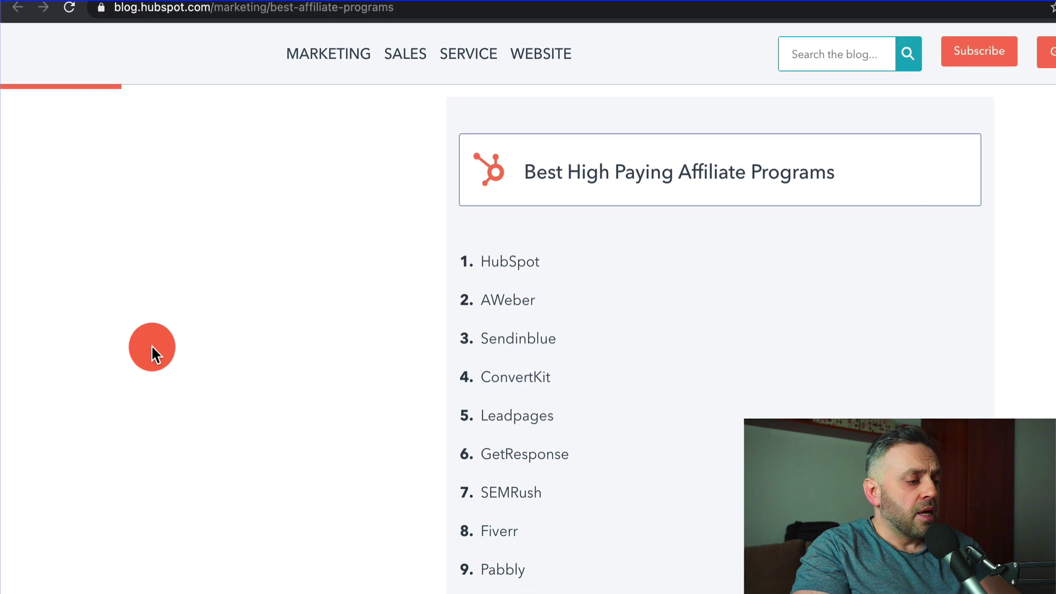
scroll(136, 305, down, 15)
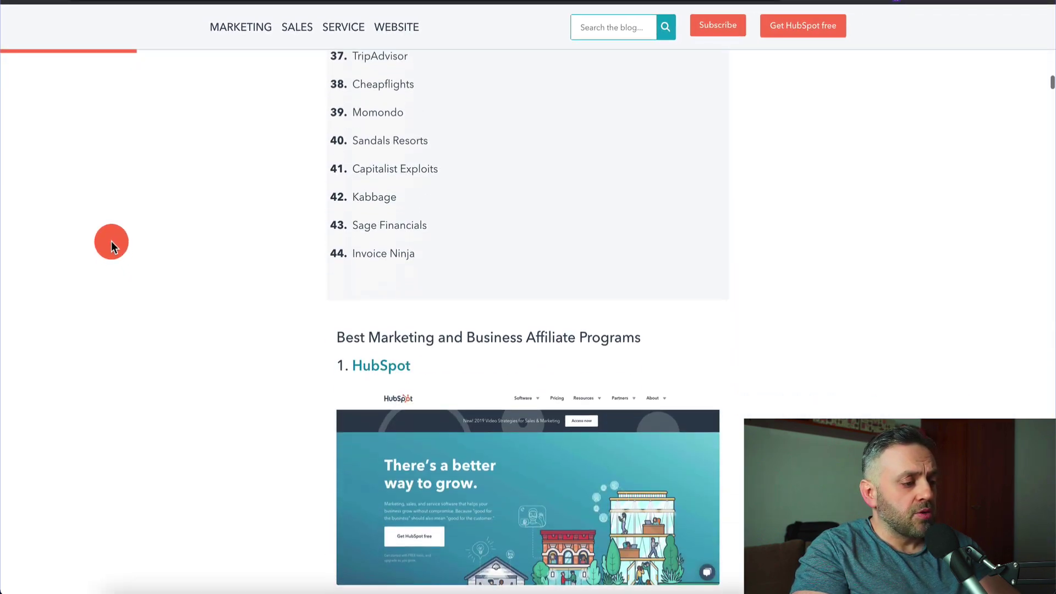
scroll(111, 241, up, 7)
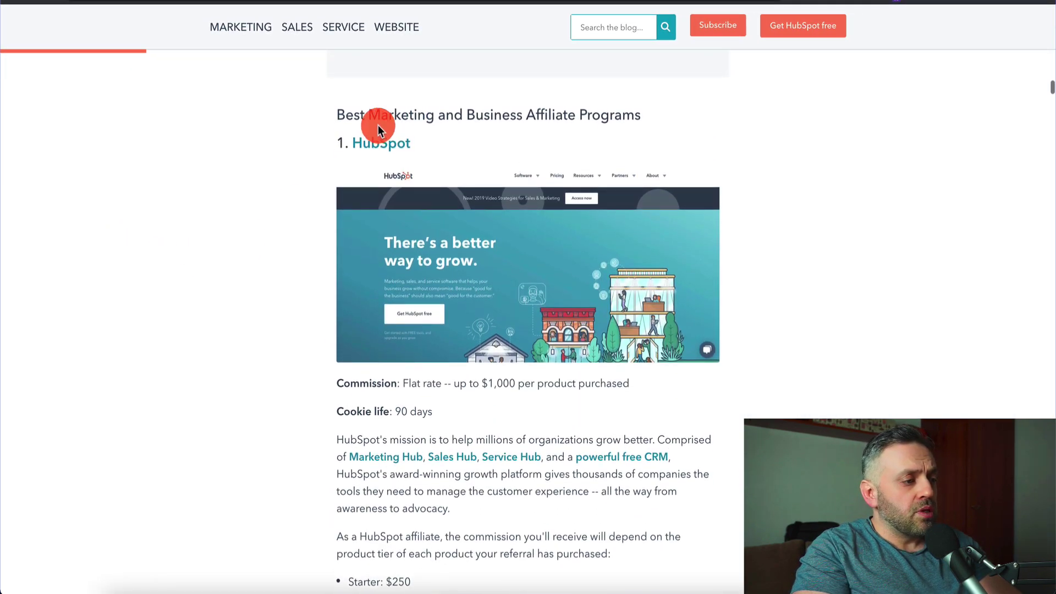
scroll(218, 311, down, 16)
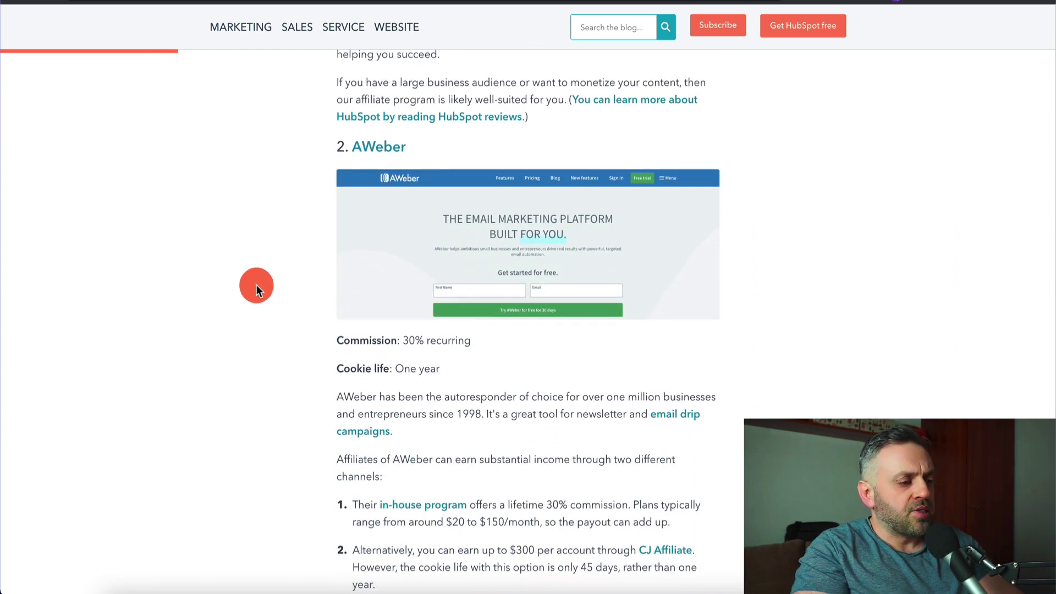
scroll(256, 285, down, 4)
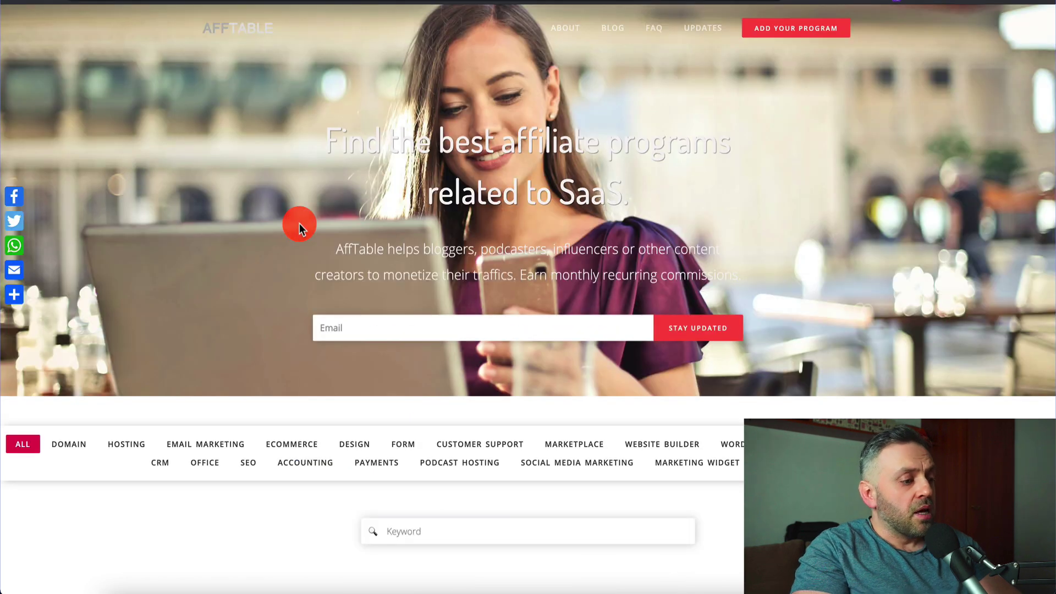
scroll(299, 223, down, 10)
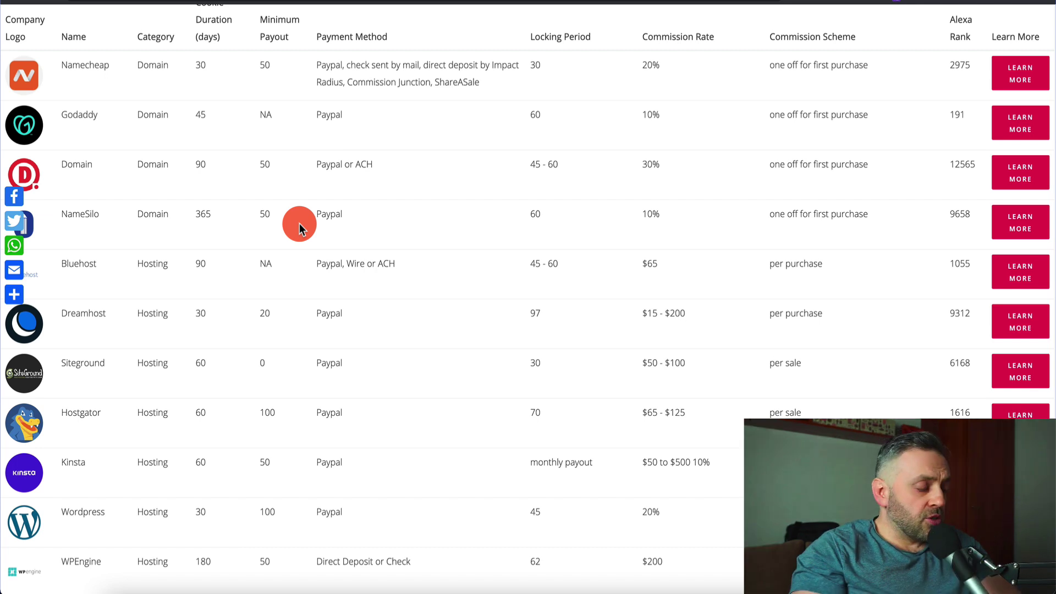
scroll(299, 223, up, 10)
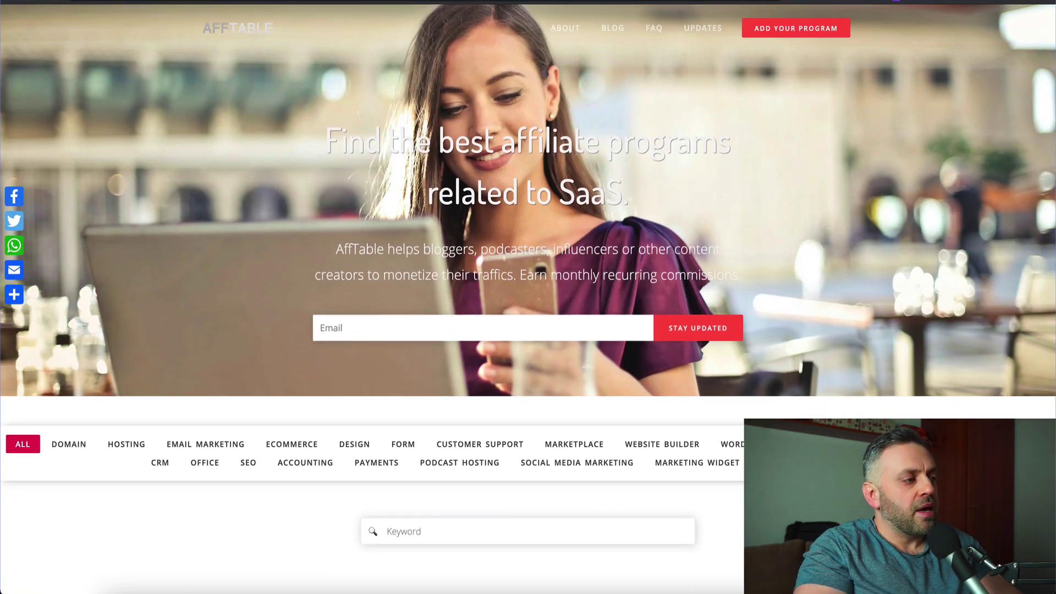
click(232, 196)
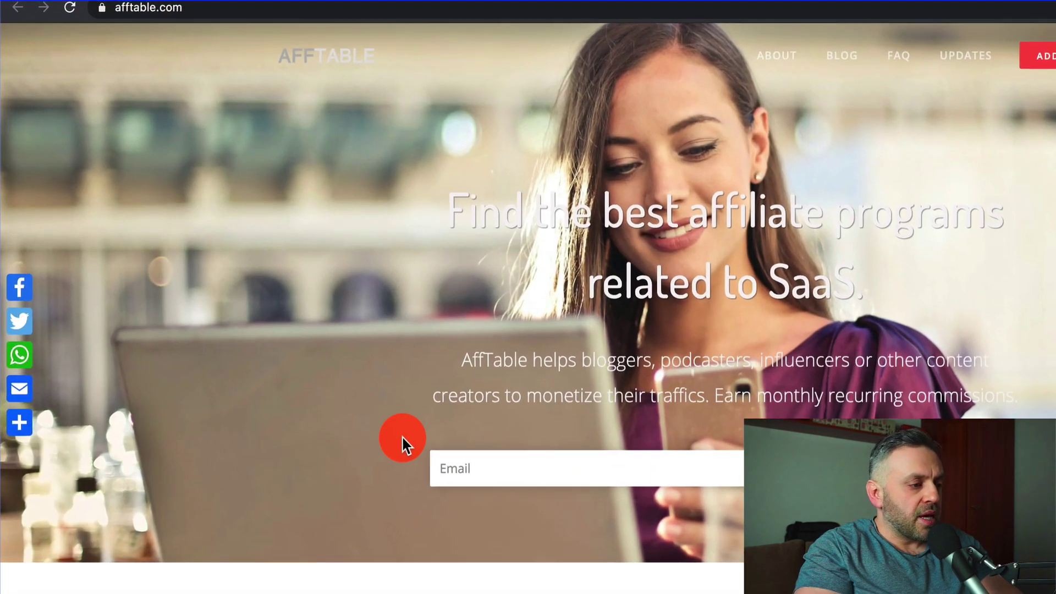
scroll(403, 437, down, 10)
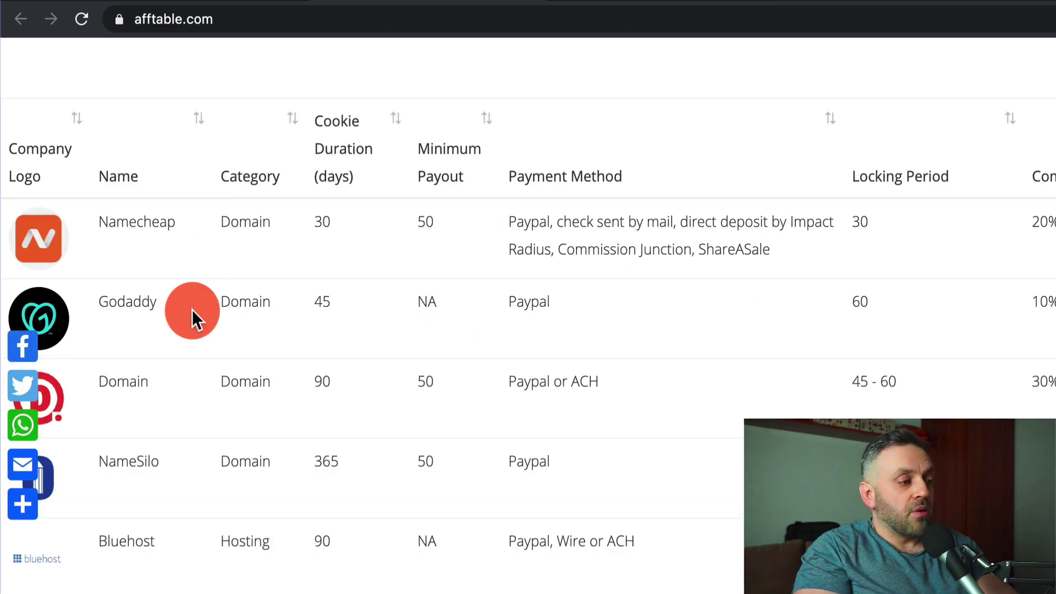
- Copy AffTable's whole affiliate programs table as text, then go to the Airtable workspace
right_click(128, 227)
mouse_move(171, 449)
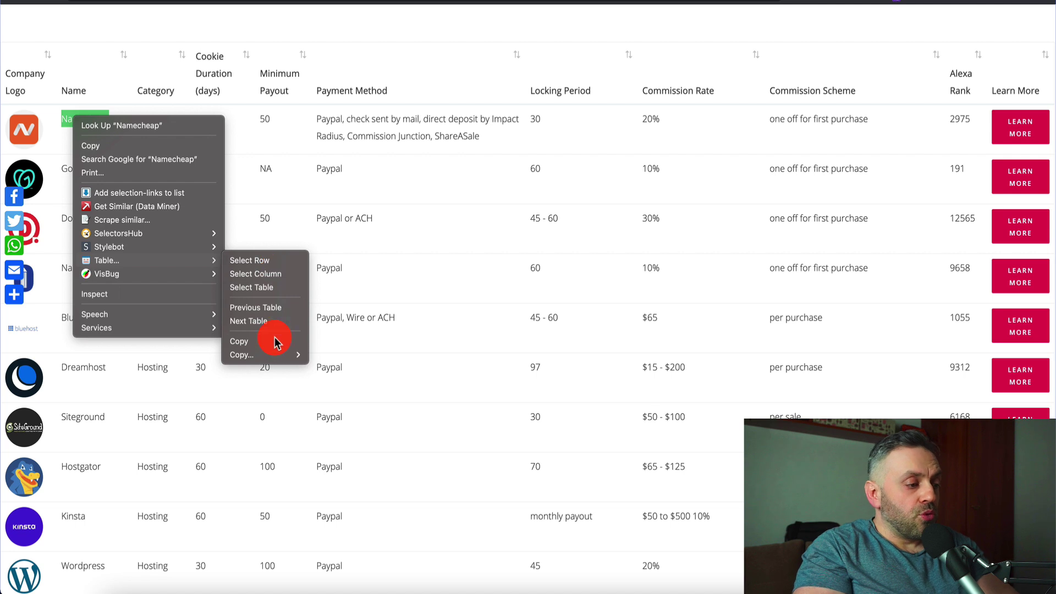
mouse_move(275, 356)
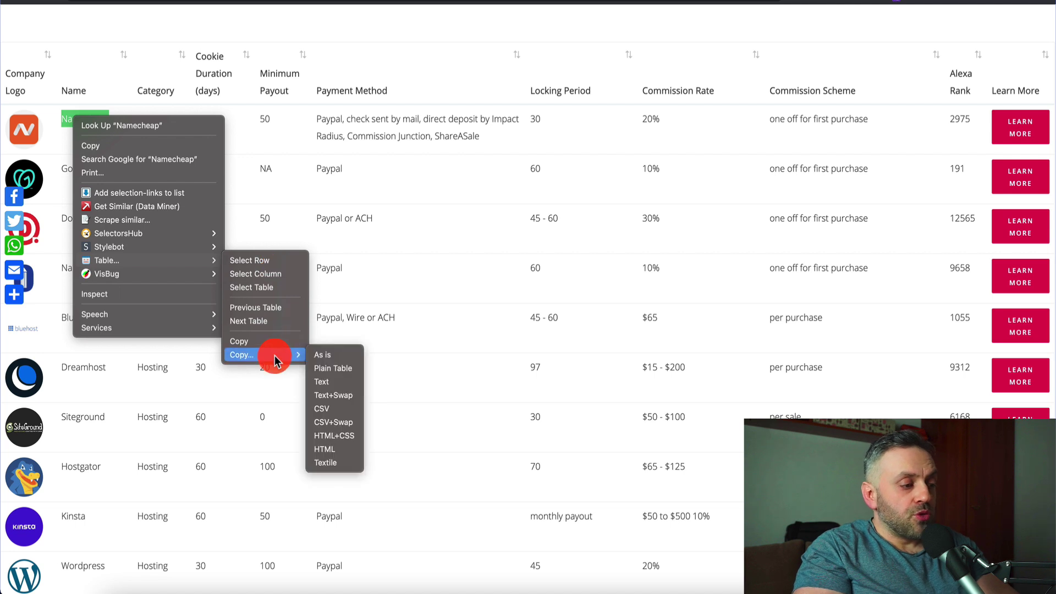
click(331, 381)
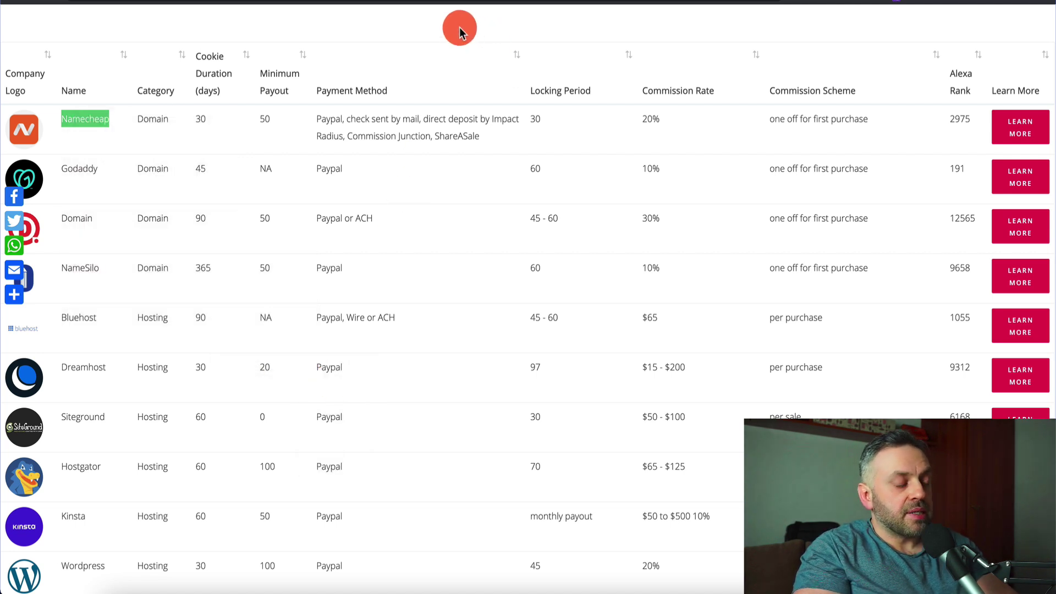
click(495, 2)
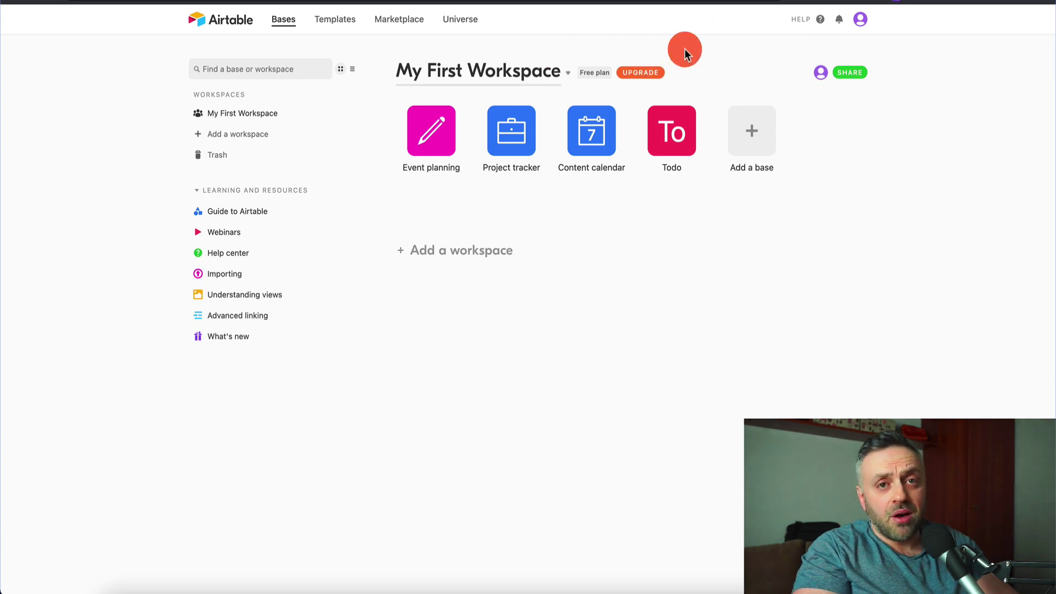
- Paste the copied table (99 rows, 11 columns, first row as header) into a new Airtable base
click(756, 138)
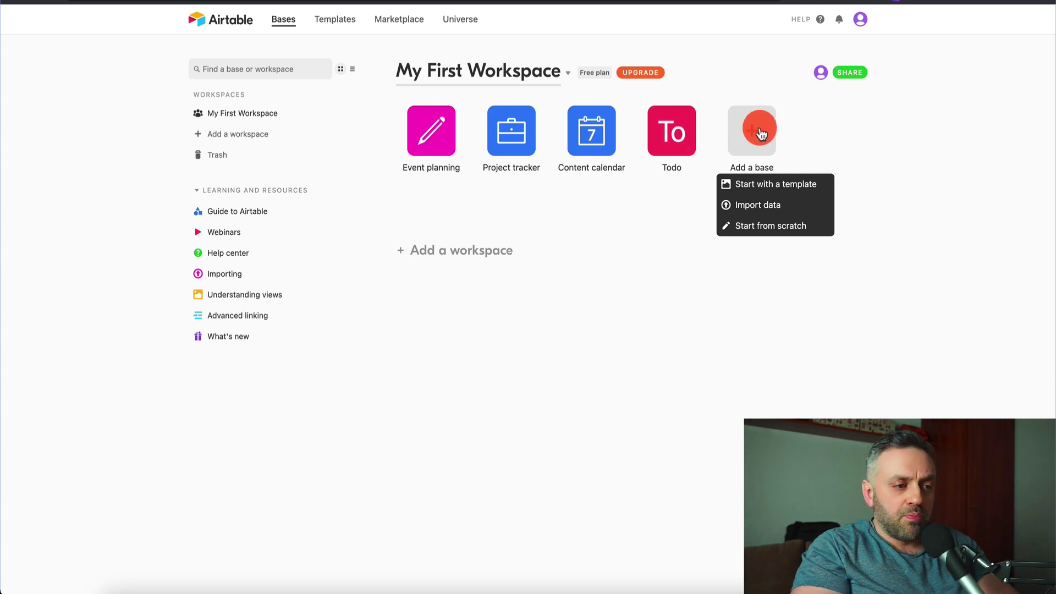
click(763, 204)
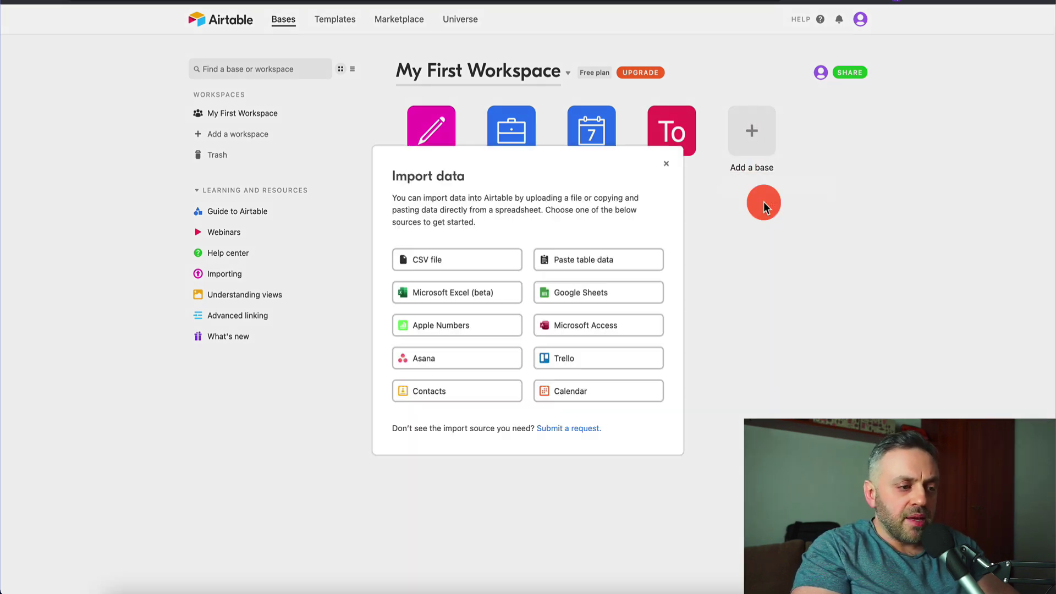
click(596, 261)
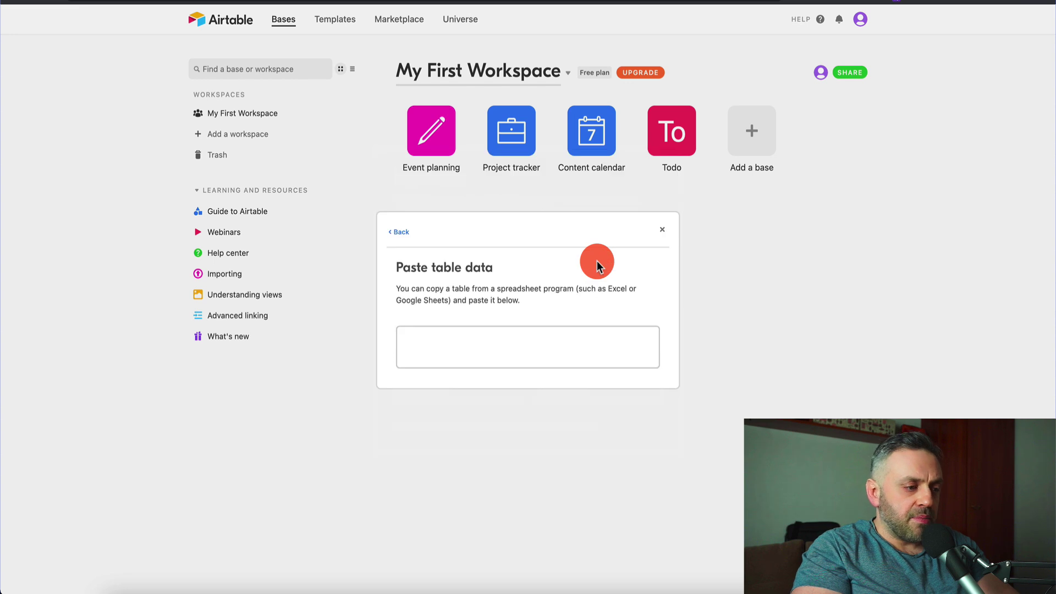
click(513, 332)
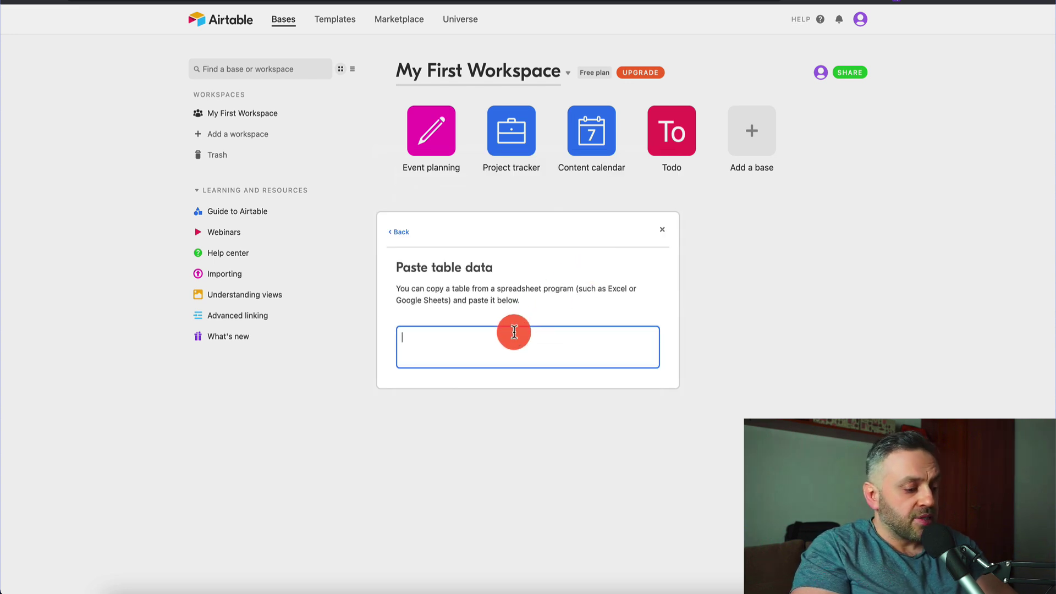
key(ctrl+v)
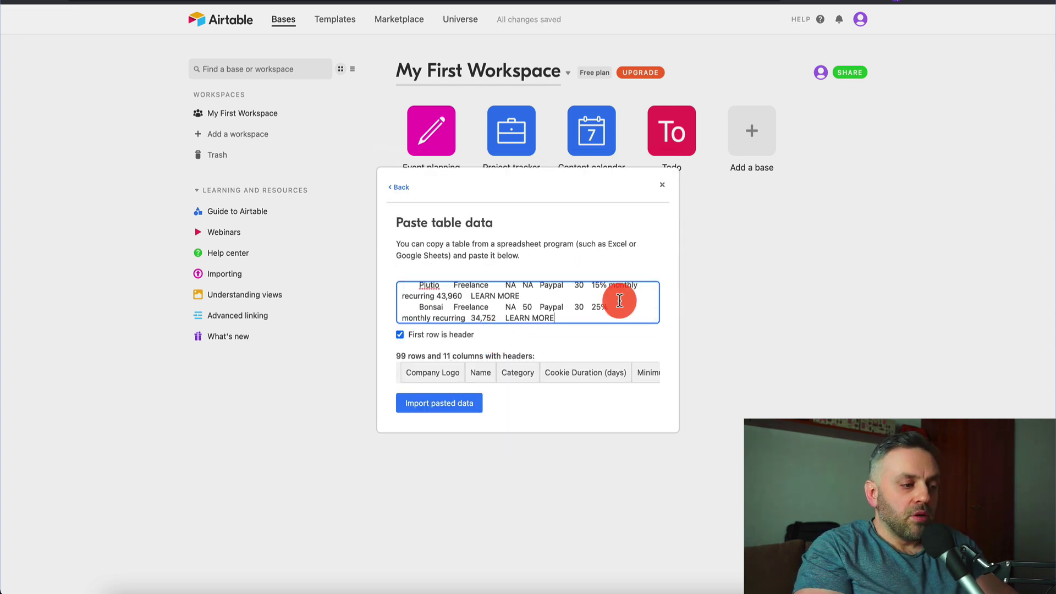
scroll(620, 300, up, 20)
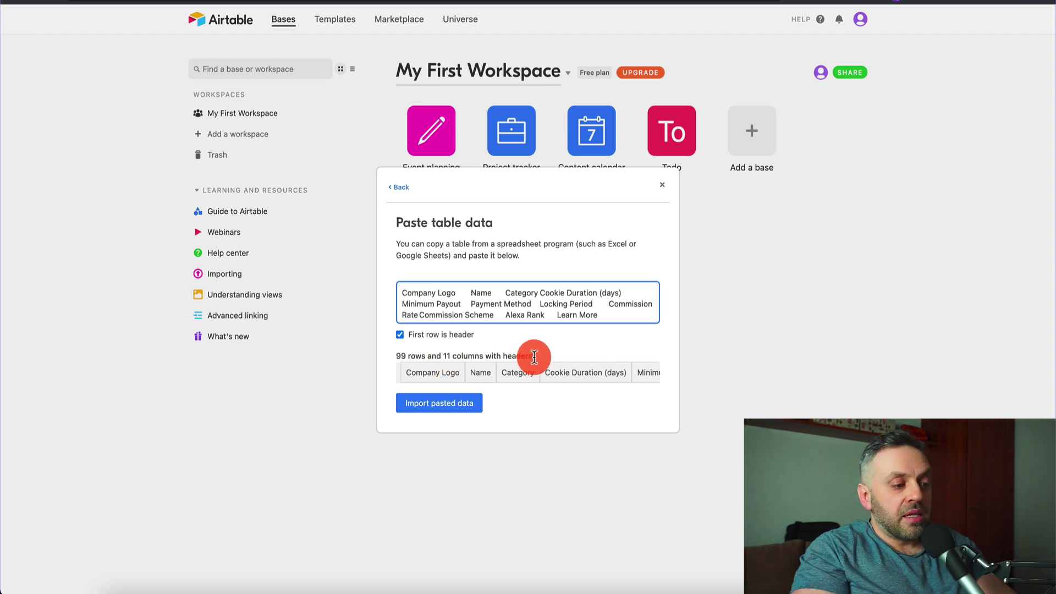
click(451, 404)
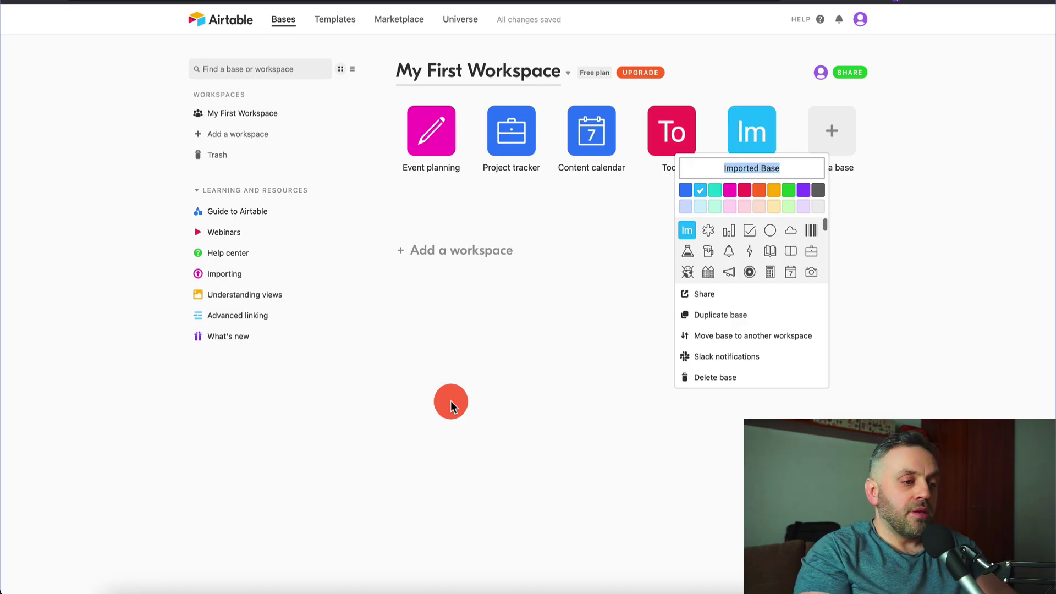
- Name the imported base 'Aff Programs', give it a colour, and open it
text(Aff)
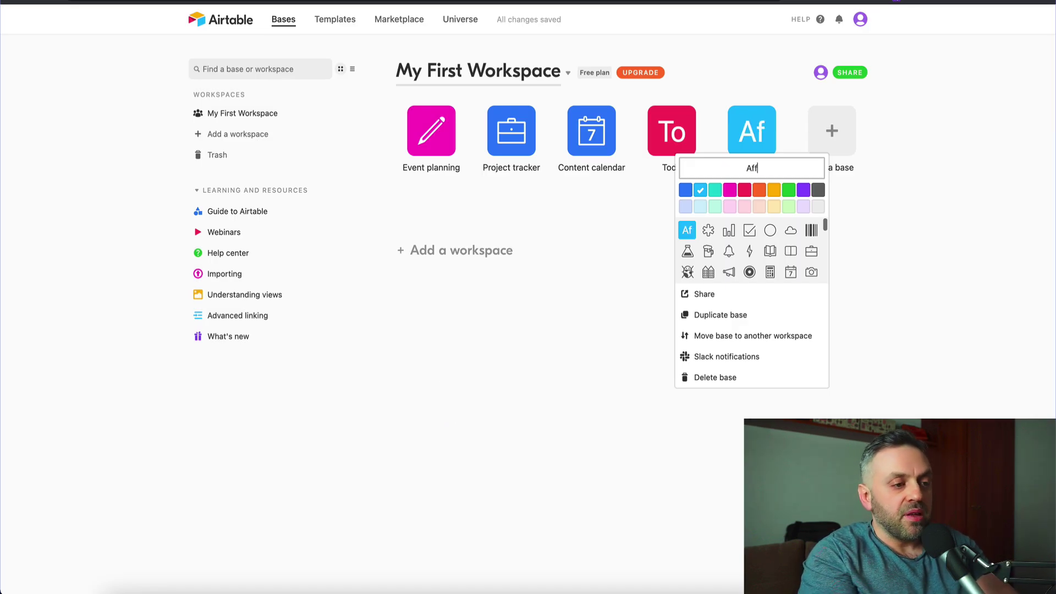
text( Programs)
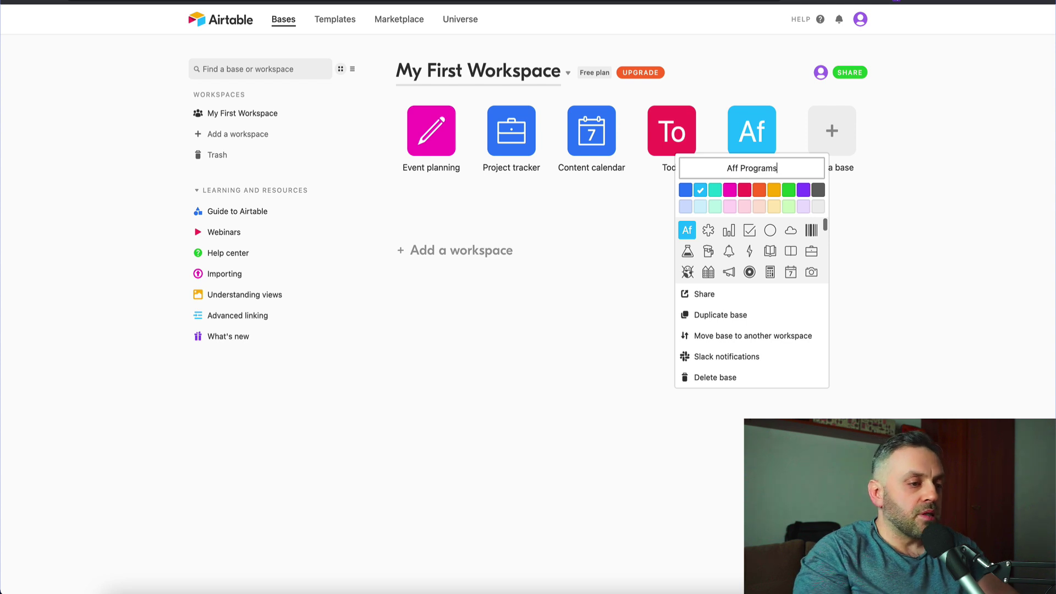
click(600, 298)
click(700, 192)
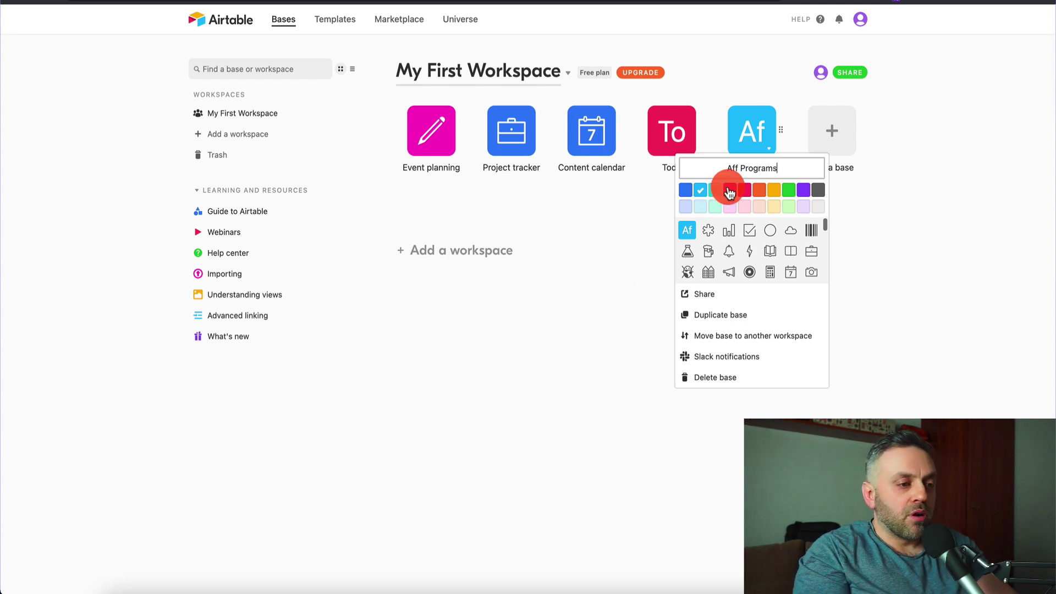
click(756, 138)
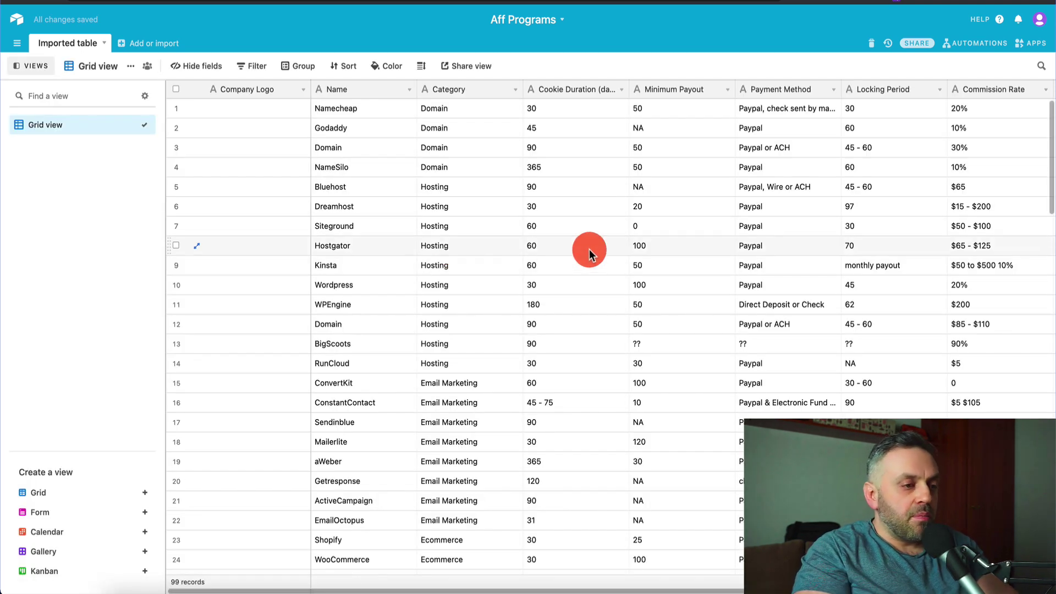
scroll(589, 249, right, 10)
scroll(588, 249, left, 10)
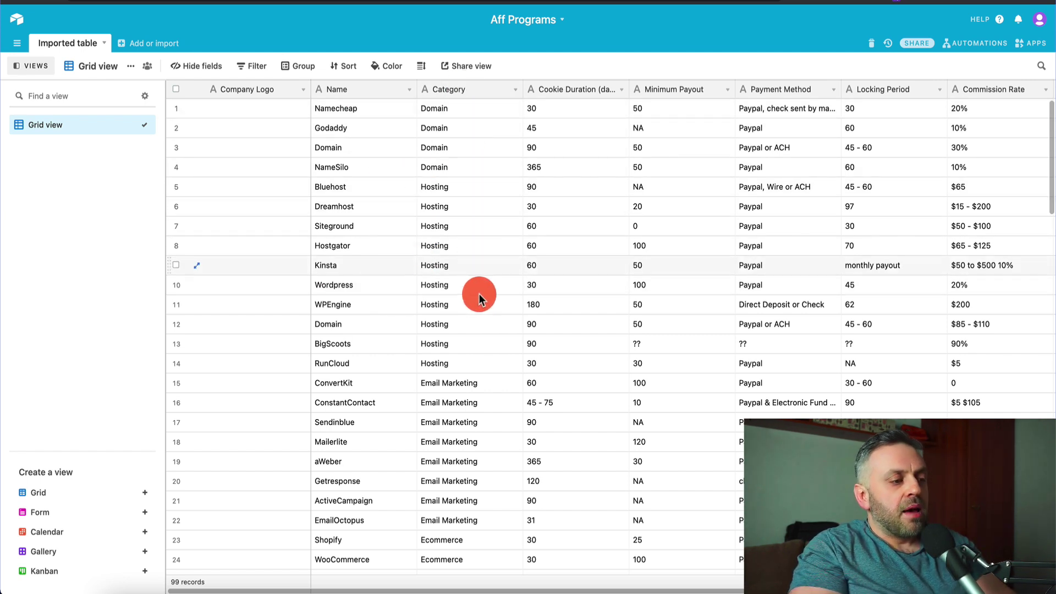
scroll(491, 345, down, 20)
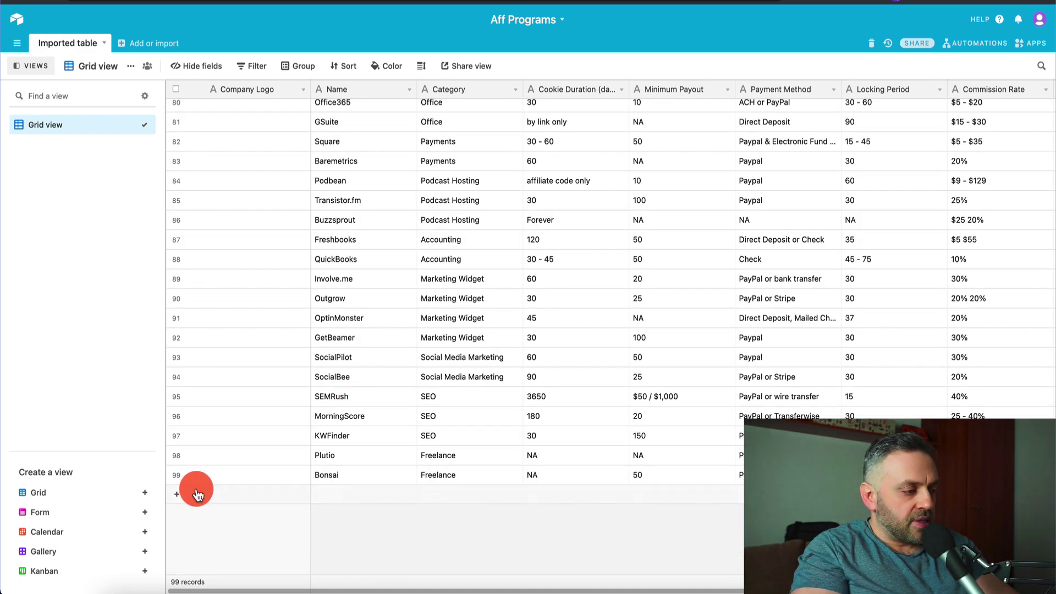
scroll(476, 298, up, 15)
scroll(475, 298, up, 5)
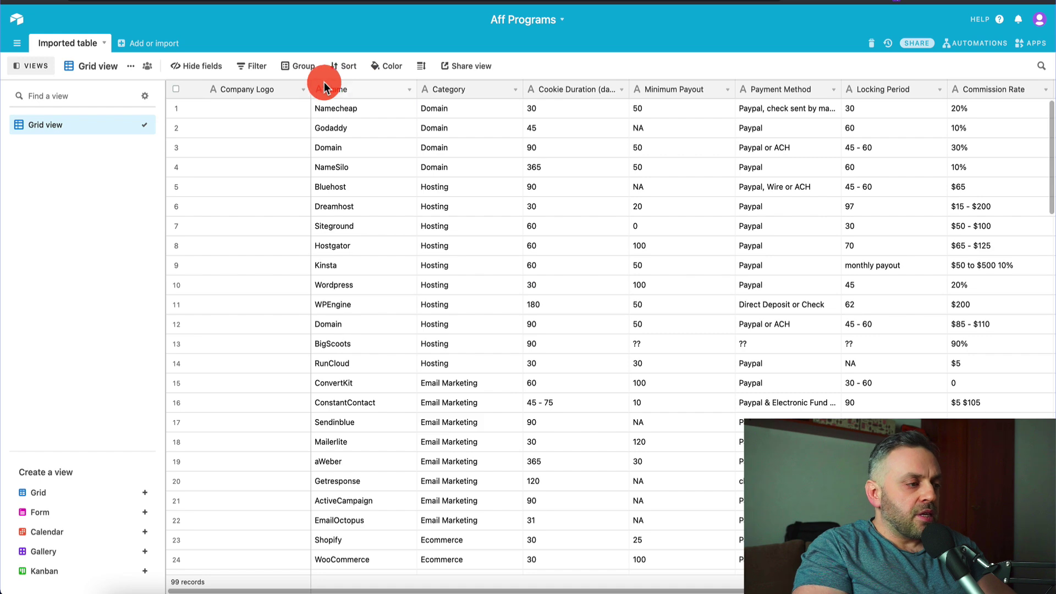
- Delete the columns from Cookie Duration through Alexa Rank, plus the Company Logo column
click(569, 89)
scroll(569, 85, right, 3)
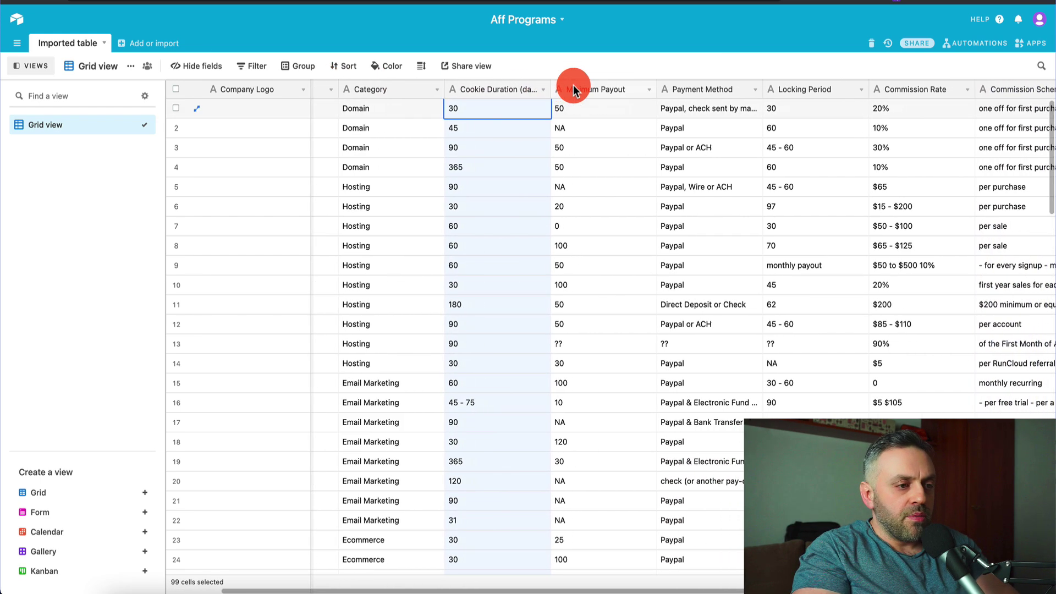
shift+click(933, 90)
scroll(931, 86, right, 5)
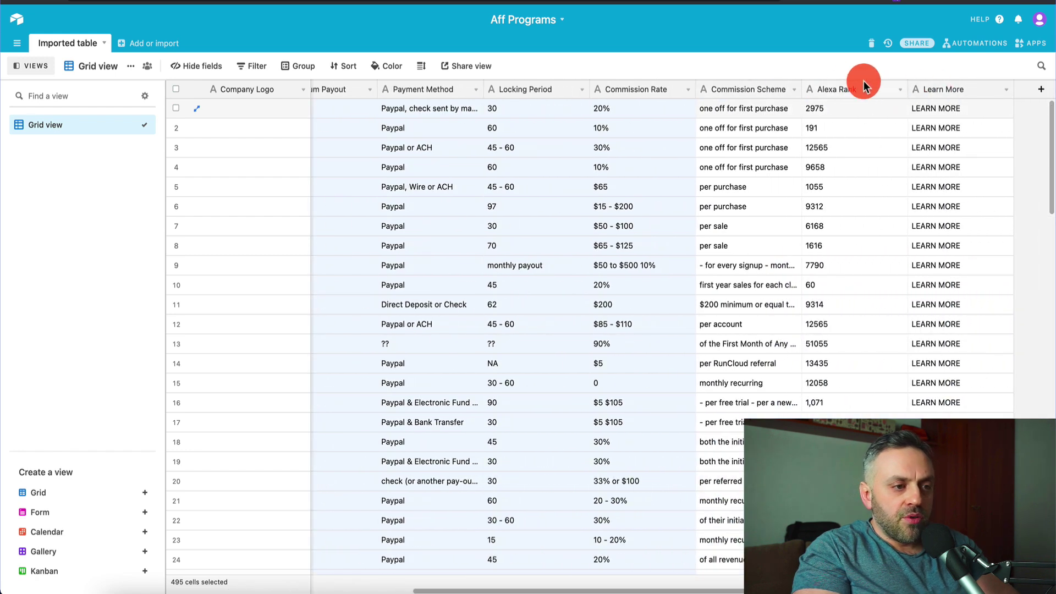
shift+click(870, 89)
right_click(843, 109)
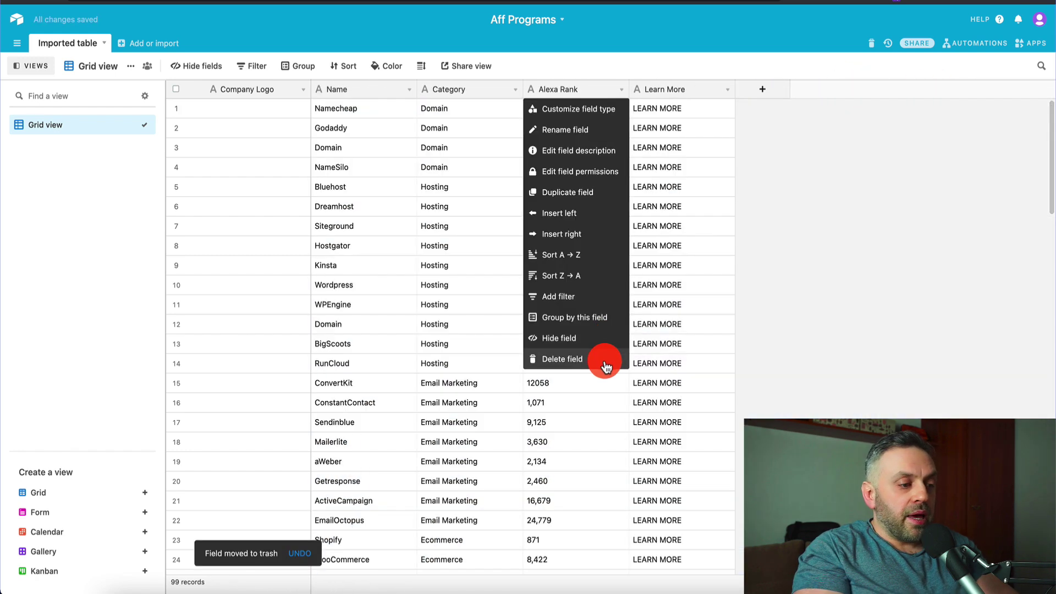
click(608, 358)
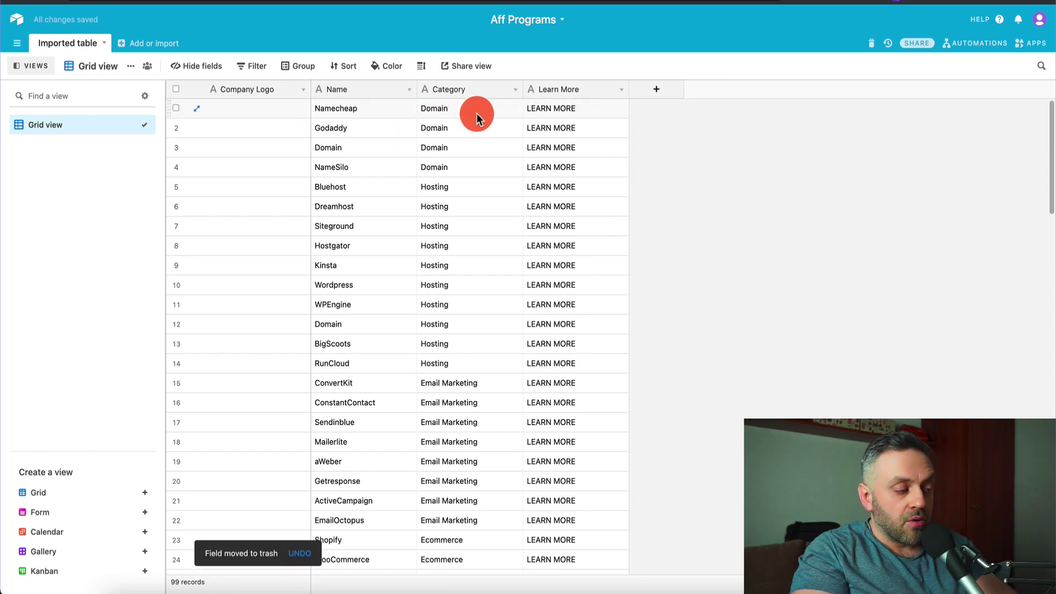
click(302, 94)
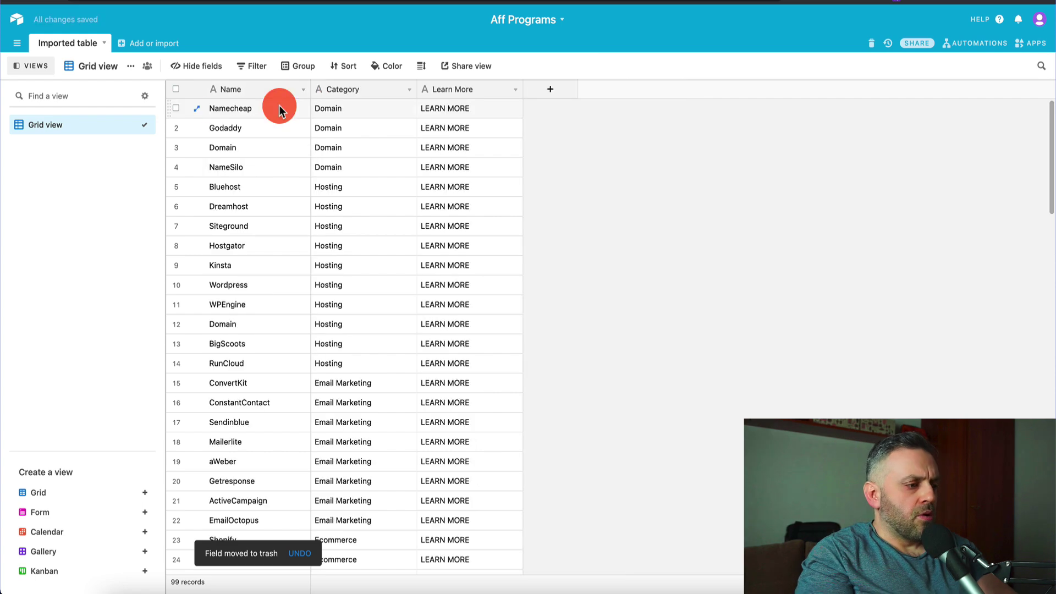
click(279, 108)
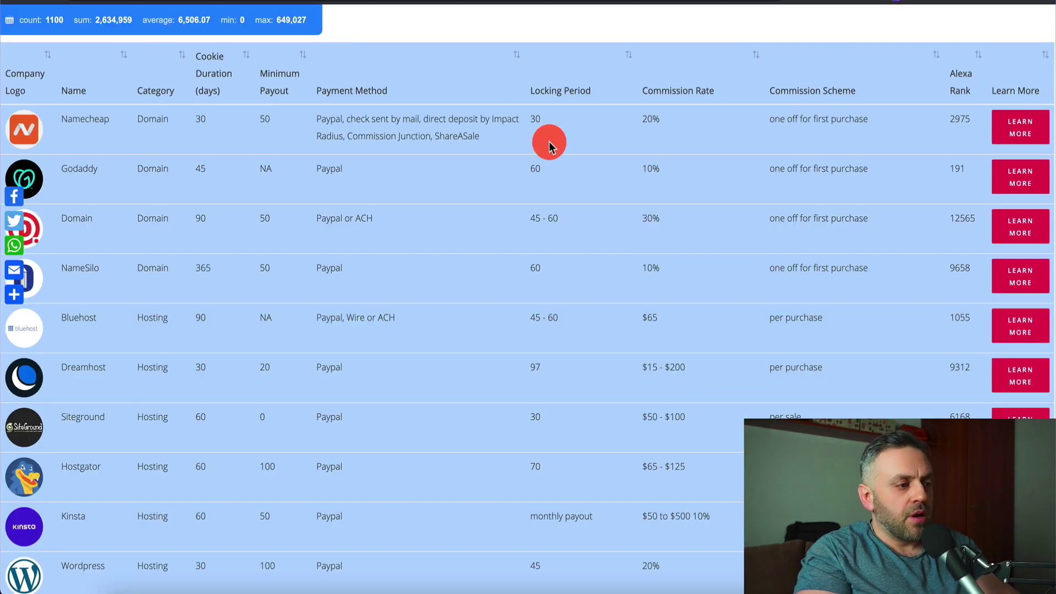
click(971, 11)
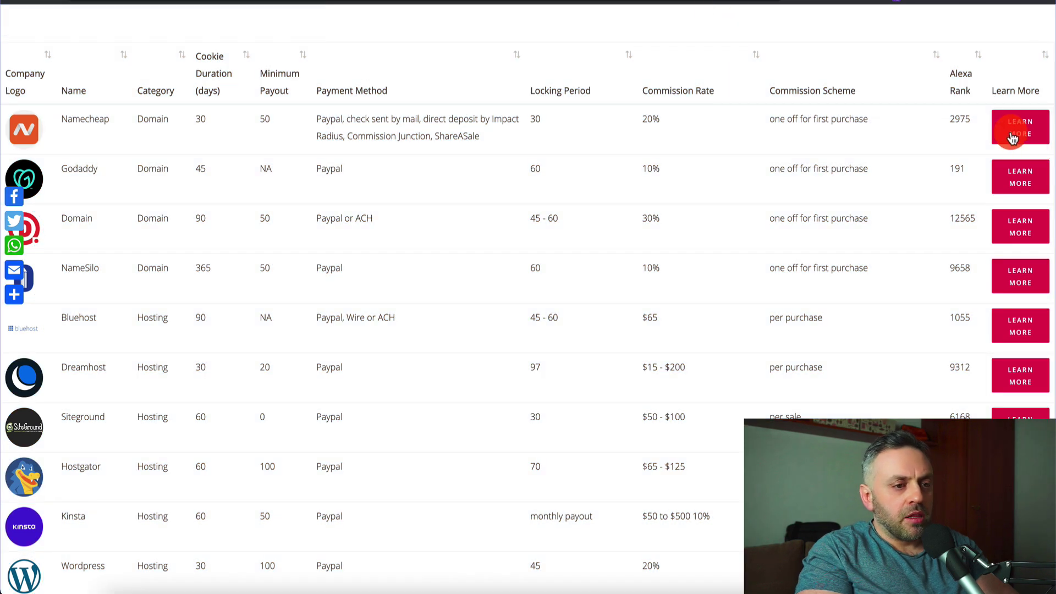
click(1025, 117)
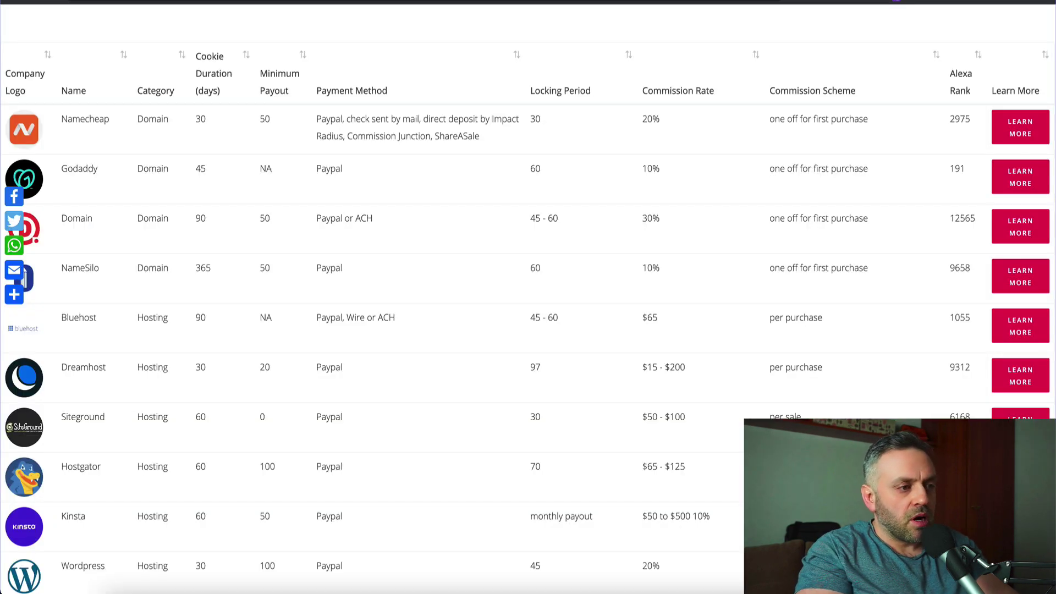
click(546, 67)
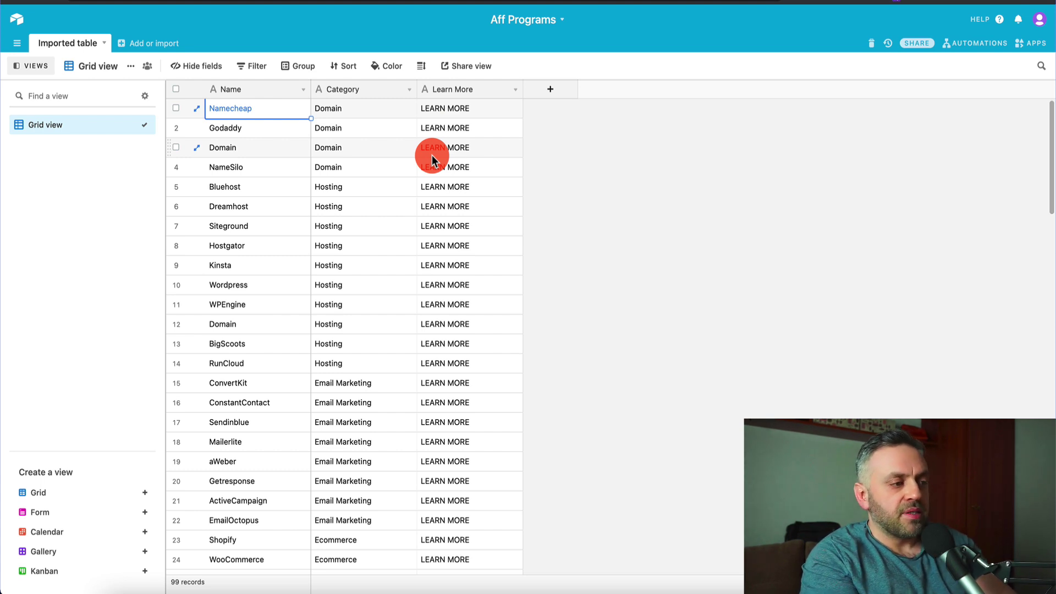
click(460, 110)
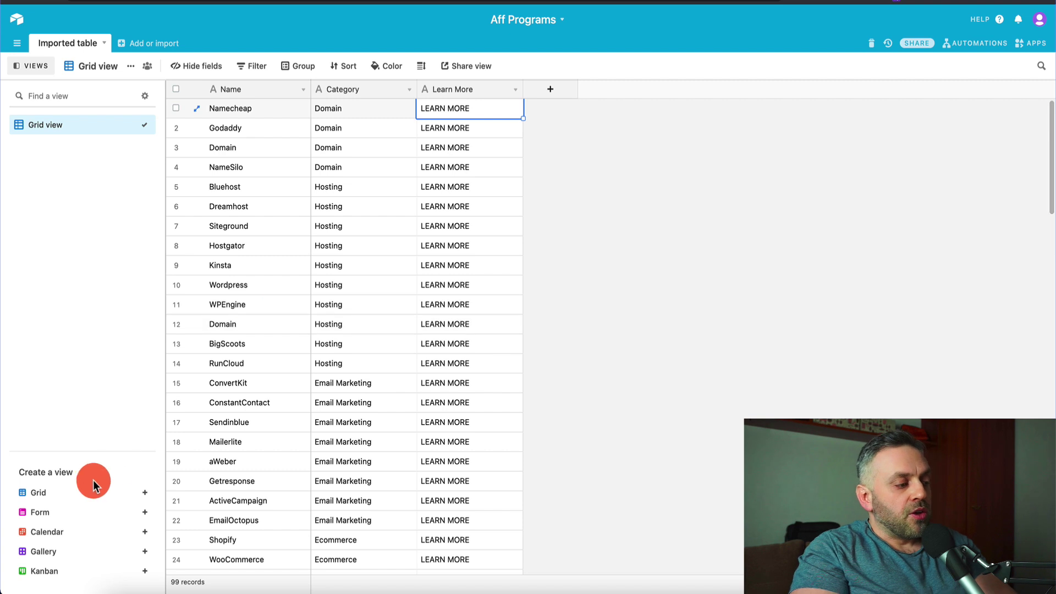
- Create a new grid view named 'Domain' in the Aff Programs table
mouse_move(59, 491)
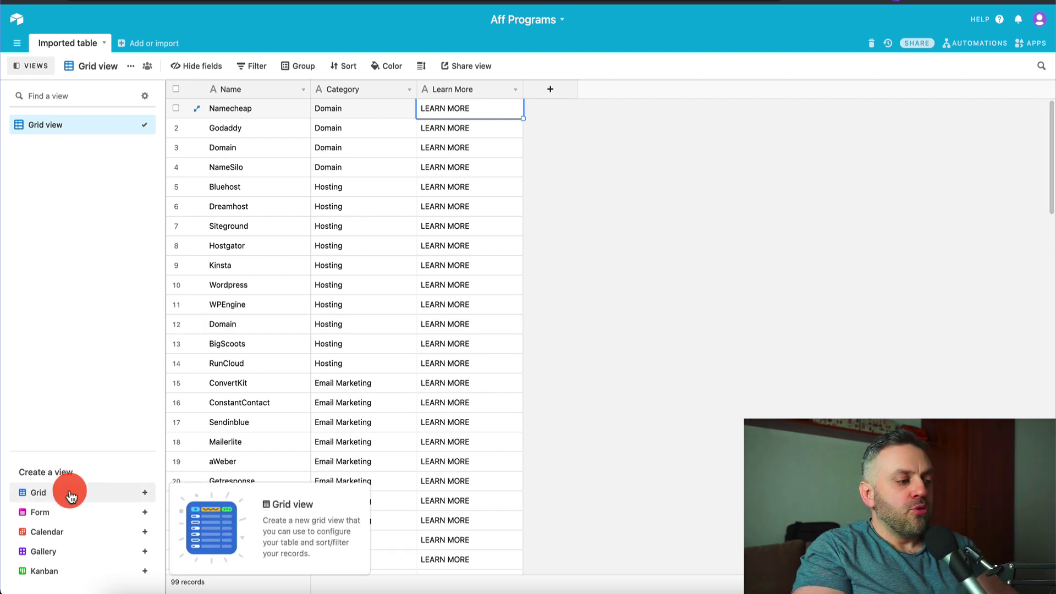
click(71, 495)
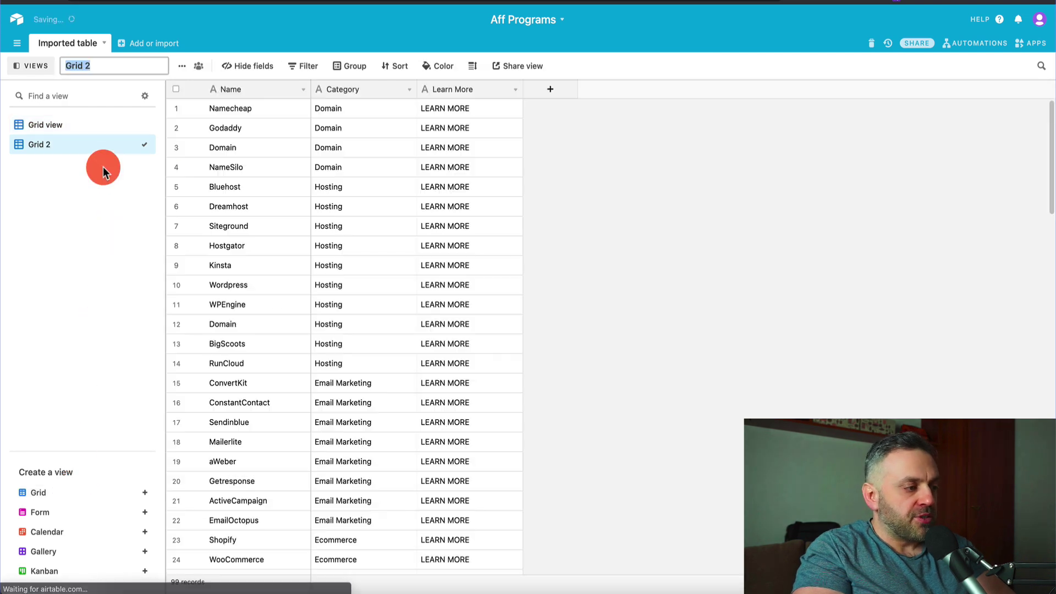
text(Domain)
key(Return)
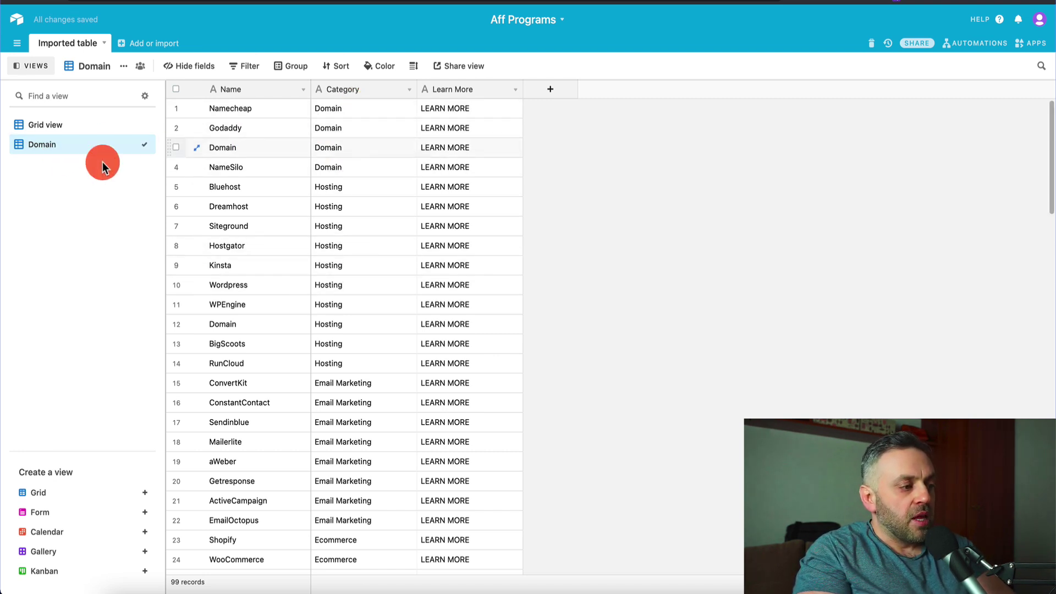
- Add a 'Category is Domain' filter, leaving Namecheap, Godaddy, Domain and NameSilo
click(253, 69)
click(260, 122)
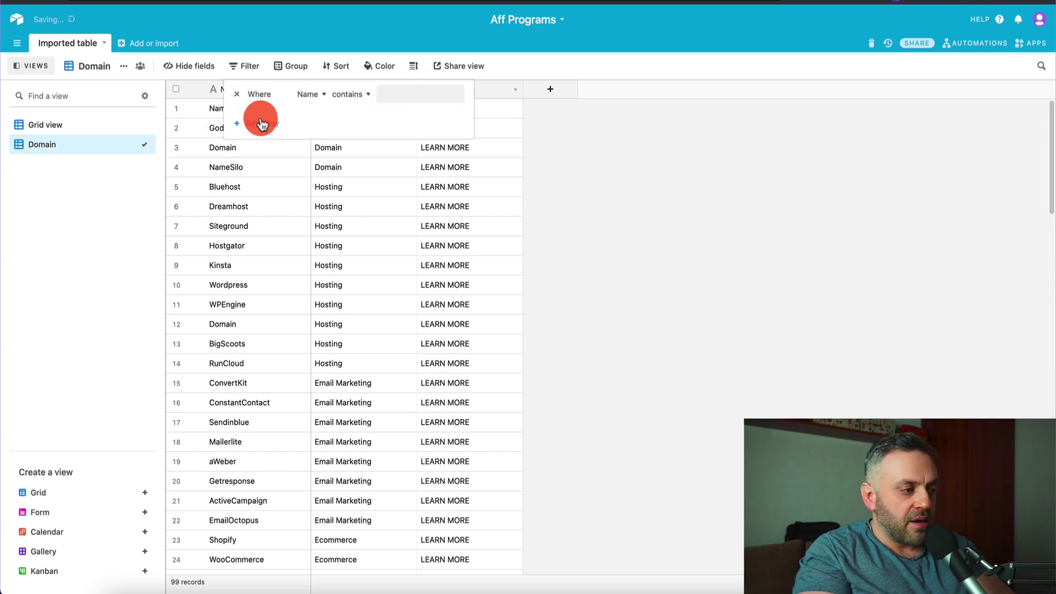
click(360, 95)
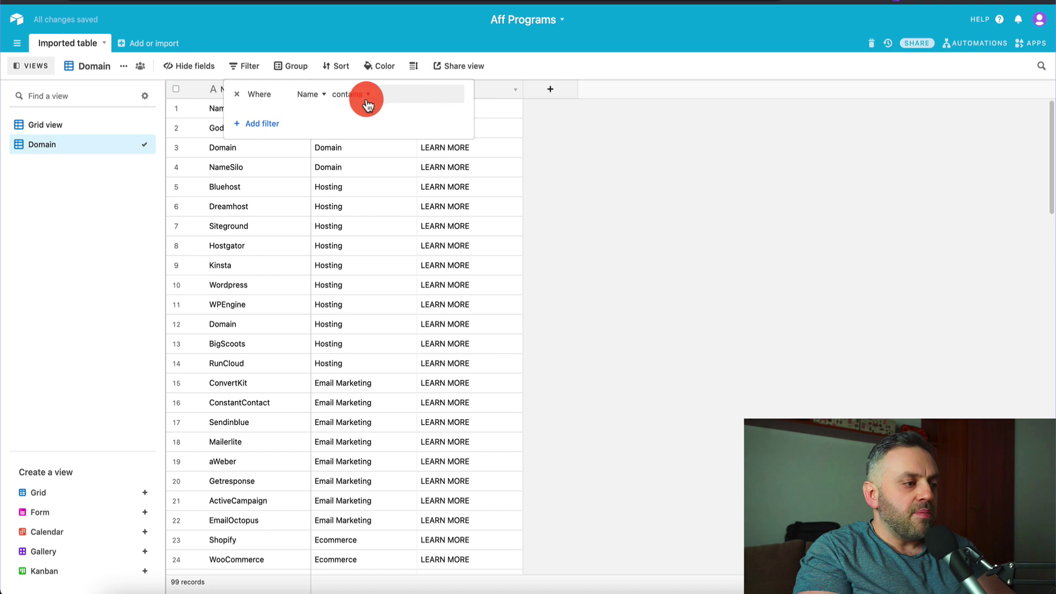
click(308, 94)
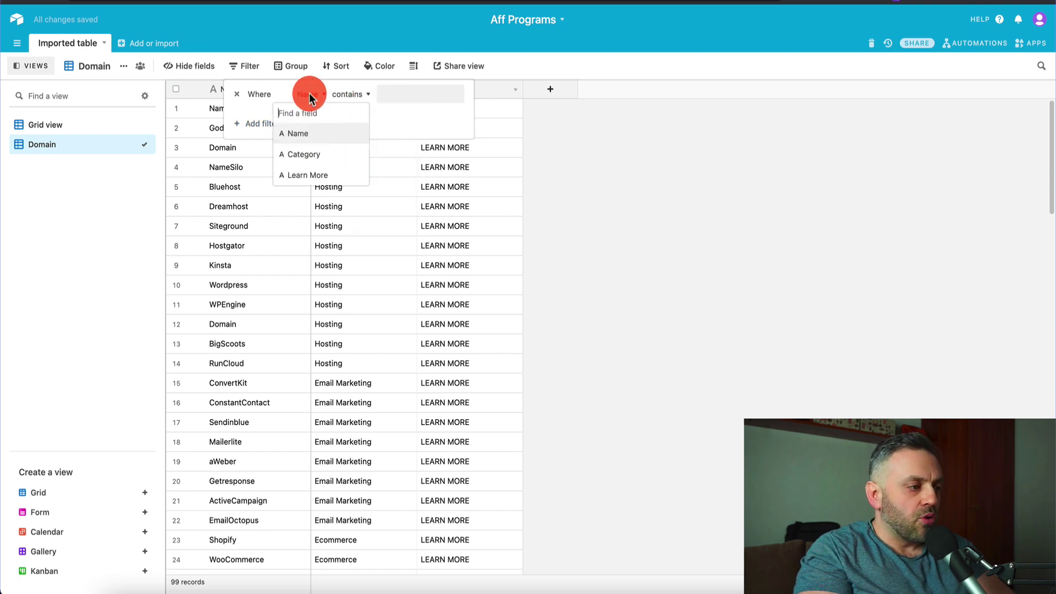
click(310, 154)
click(353, 94)
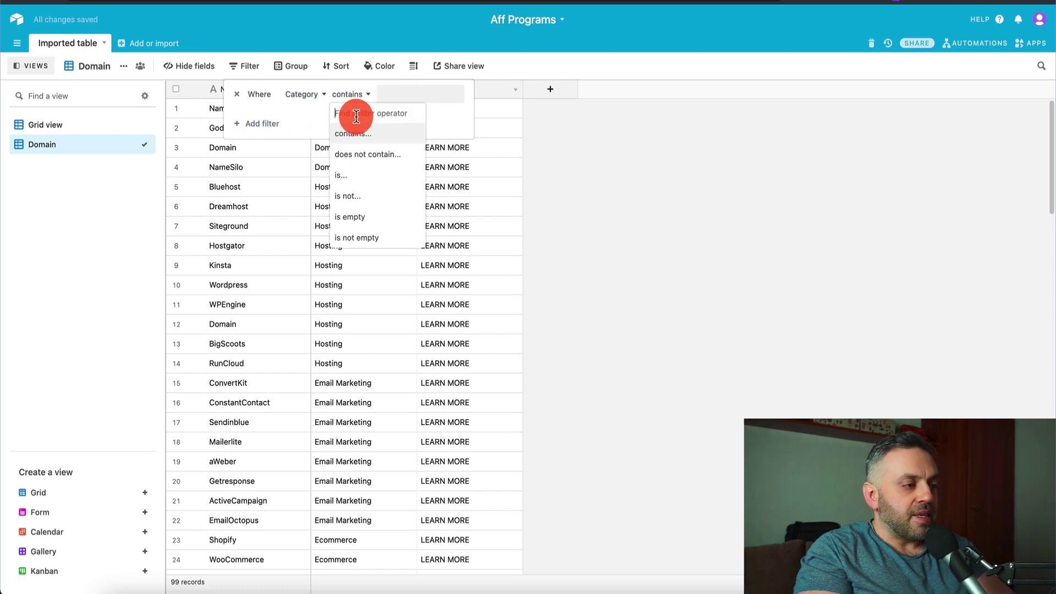
click(357, 176)
click(407, 96)
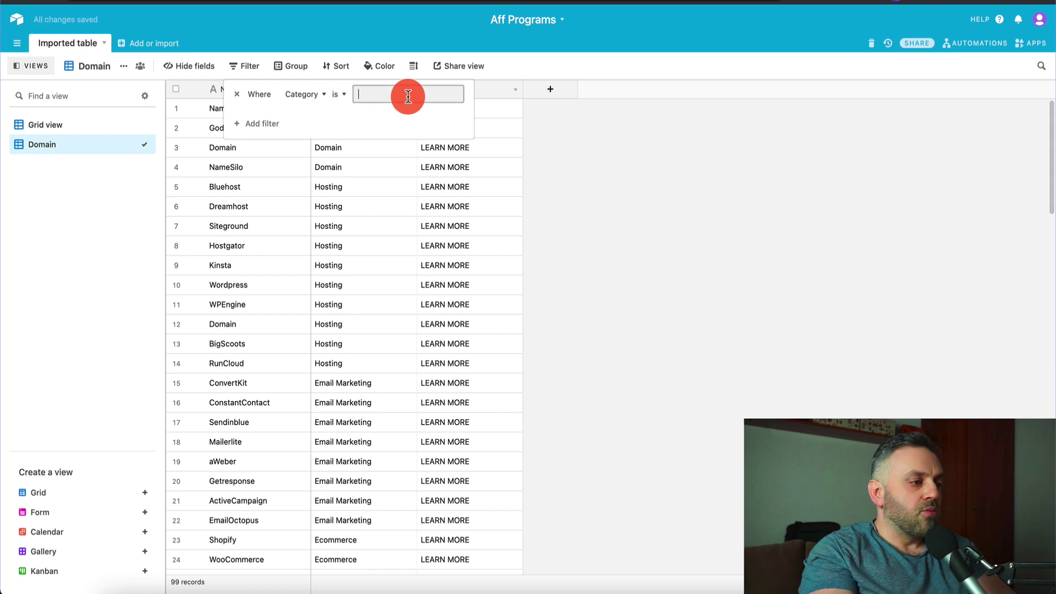
text(Domain)
click(377, 250)
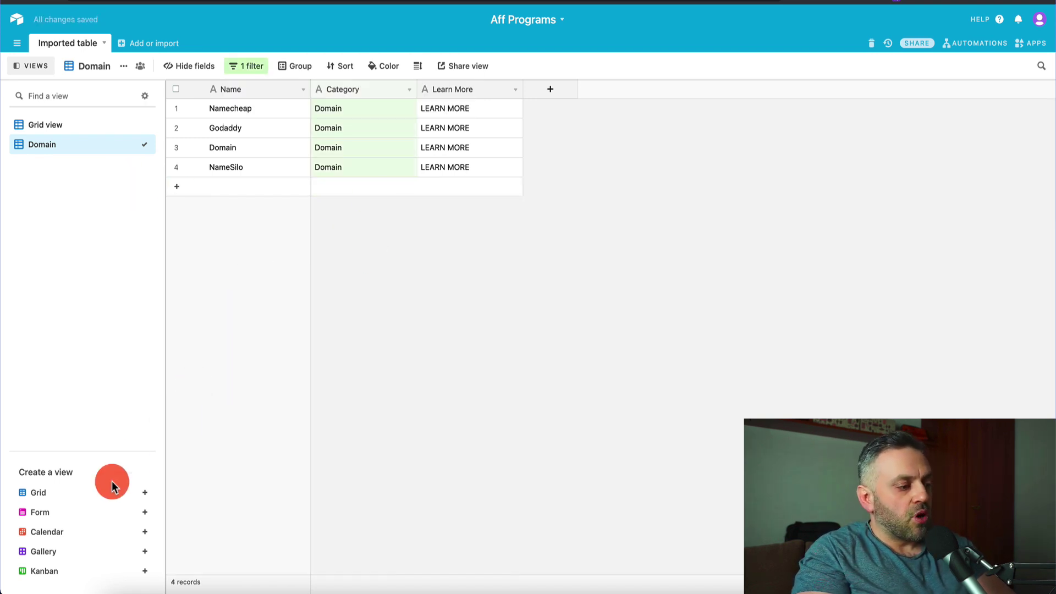
- Switch to the Grid view and scroll through all 99 affiliate records
click(43, 128)
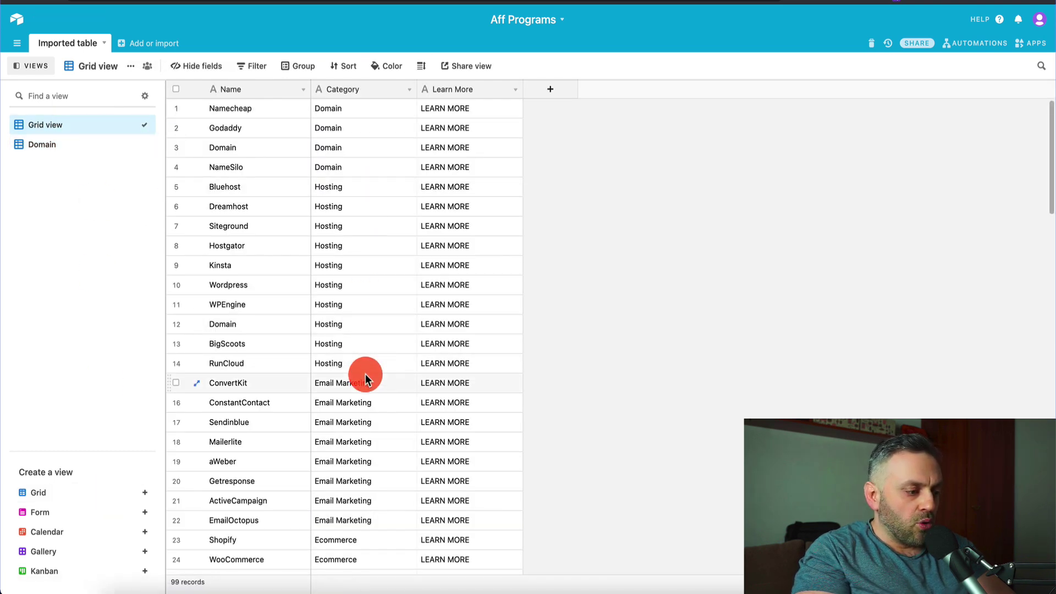
scroll(365, 374, down, 15)
scroll(354, 315, up, 15)
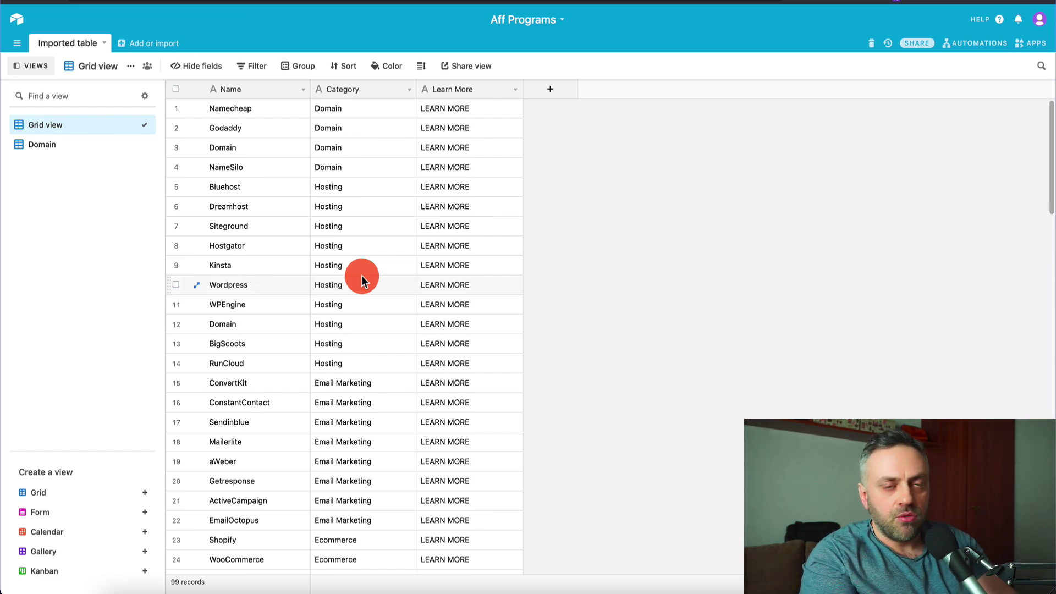
- Create another grid view named 'Hosting'
click(144, 495)
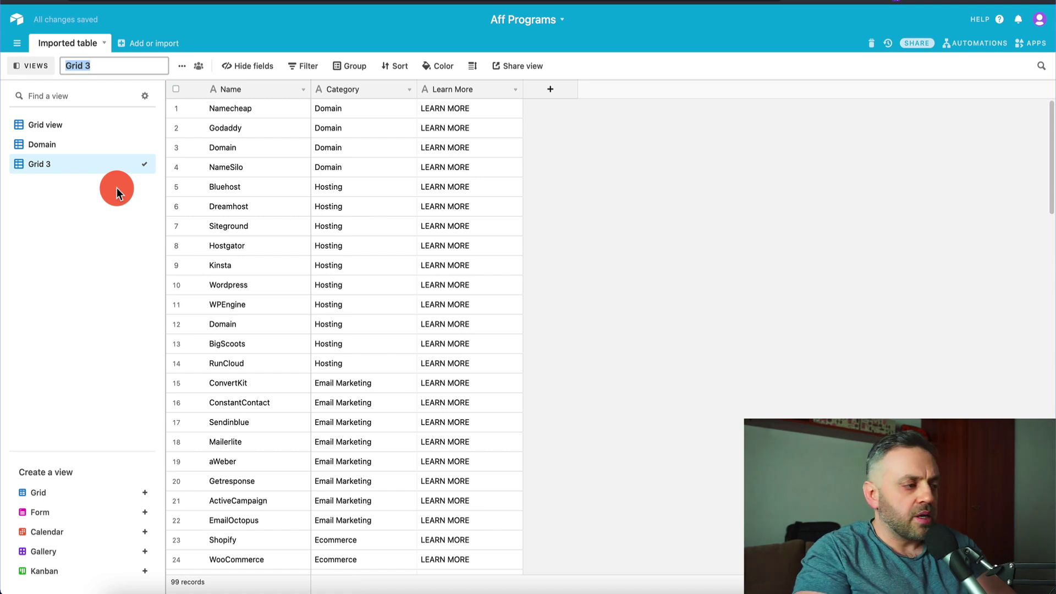
text(Hosting)
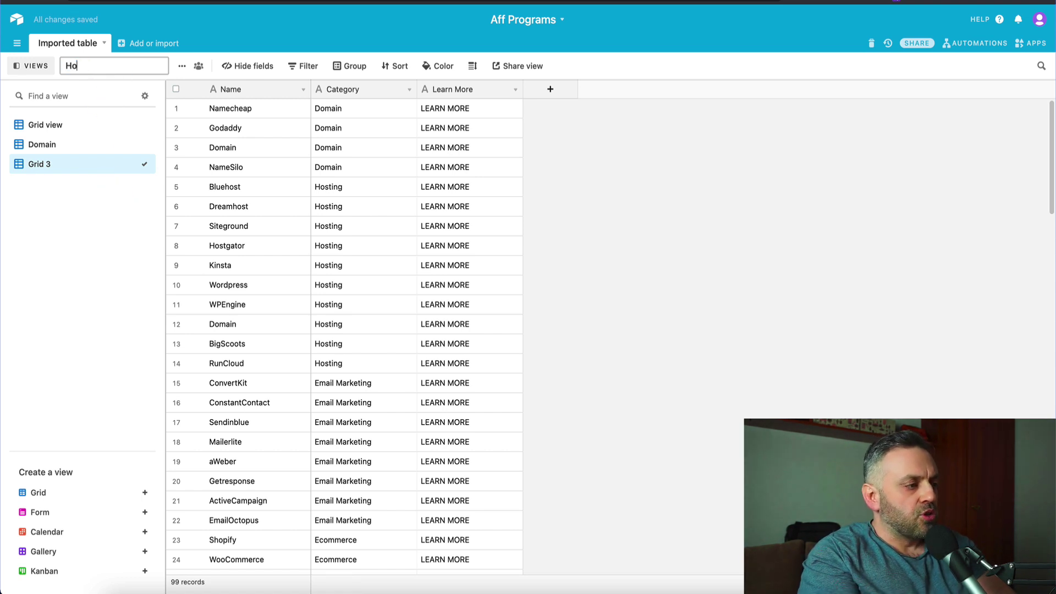
key(Return)
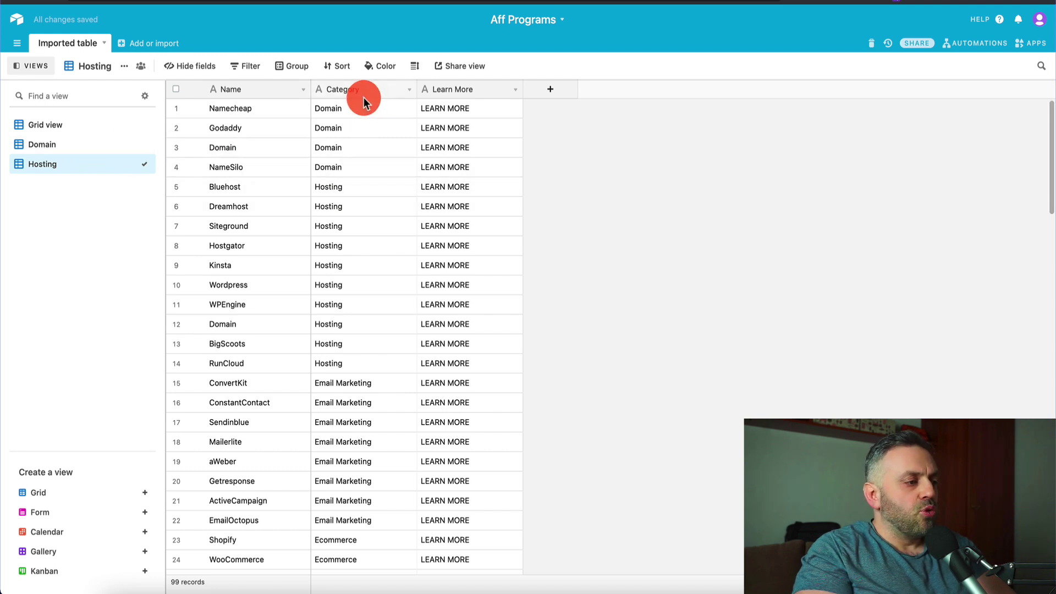
- Filter the Hosting view to 'Category is Hosting', showing 10 records
click(238, 69)
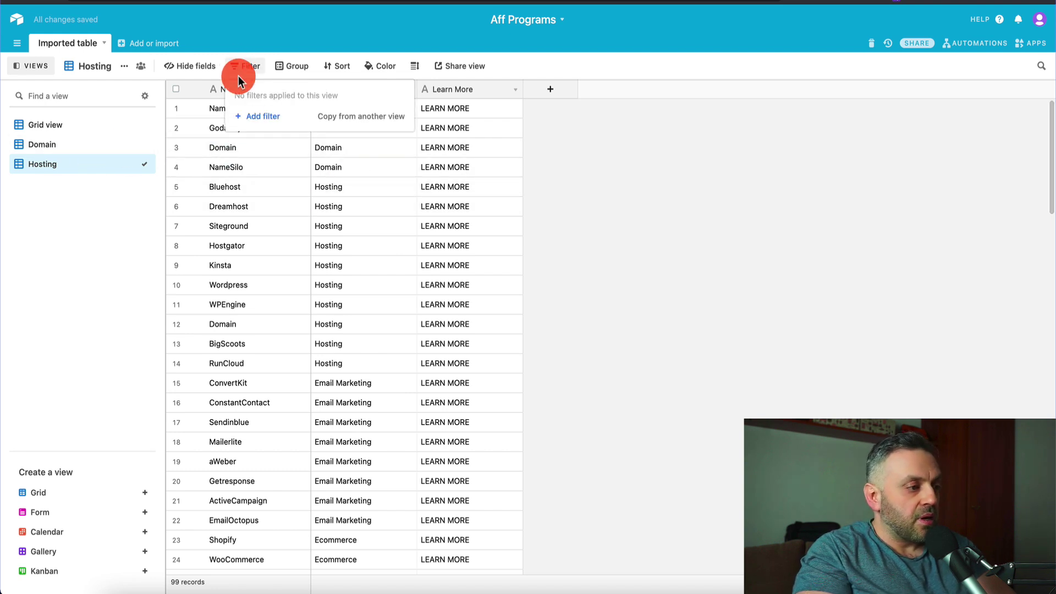
click(275, 114)
click(308, 94)
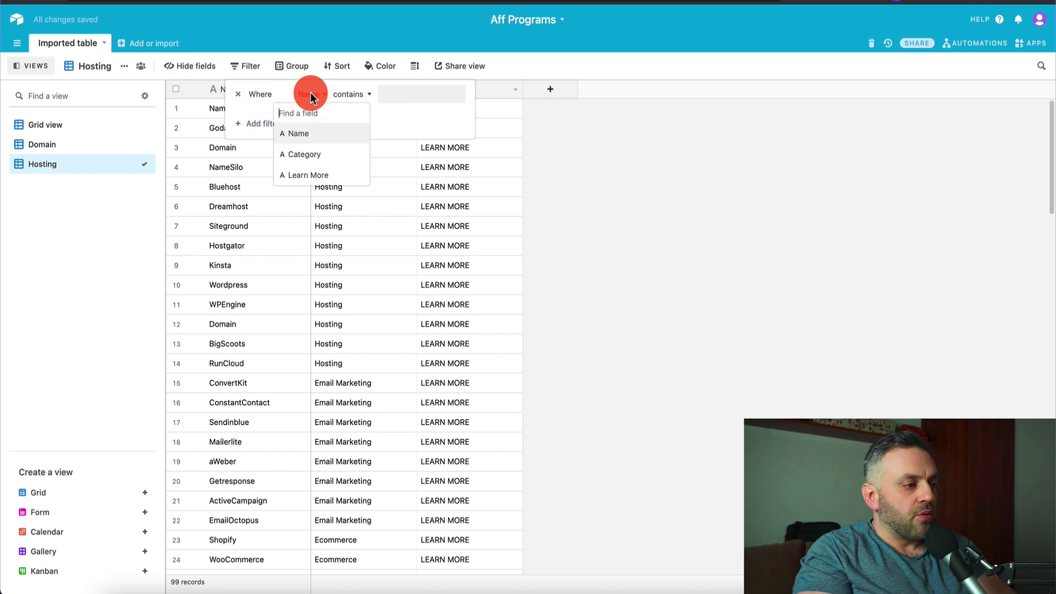
click(311, 154)
click(354, 95)
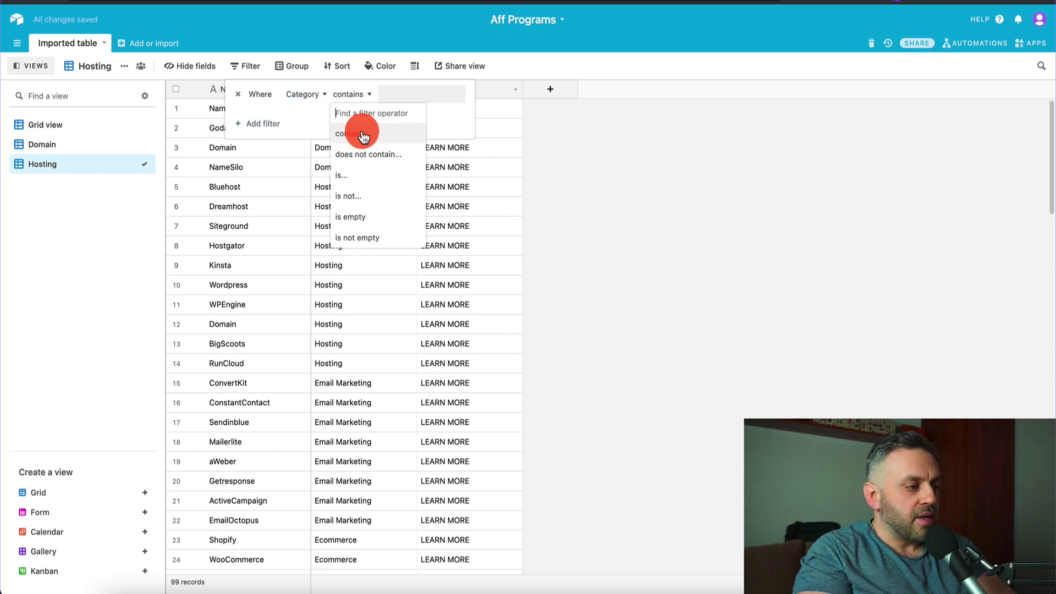
click(361, 172)
click(412, 94)
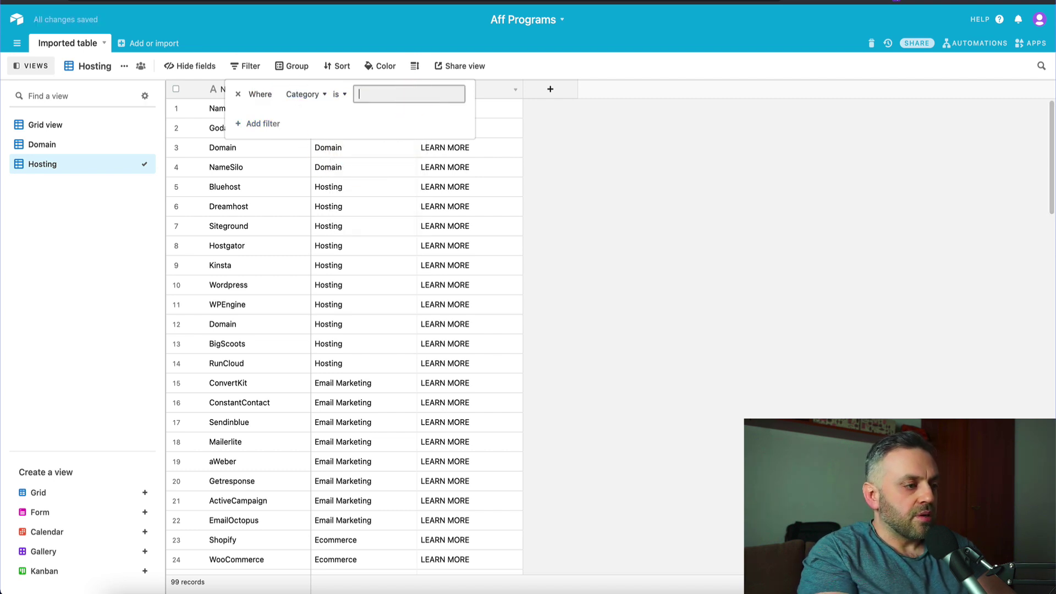
text(Hosting)
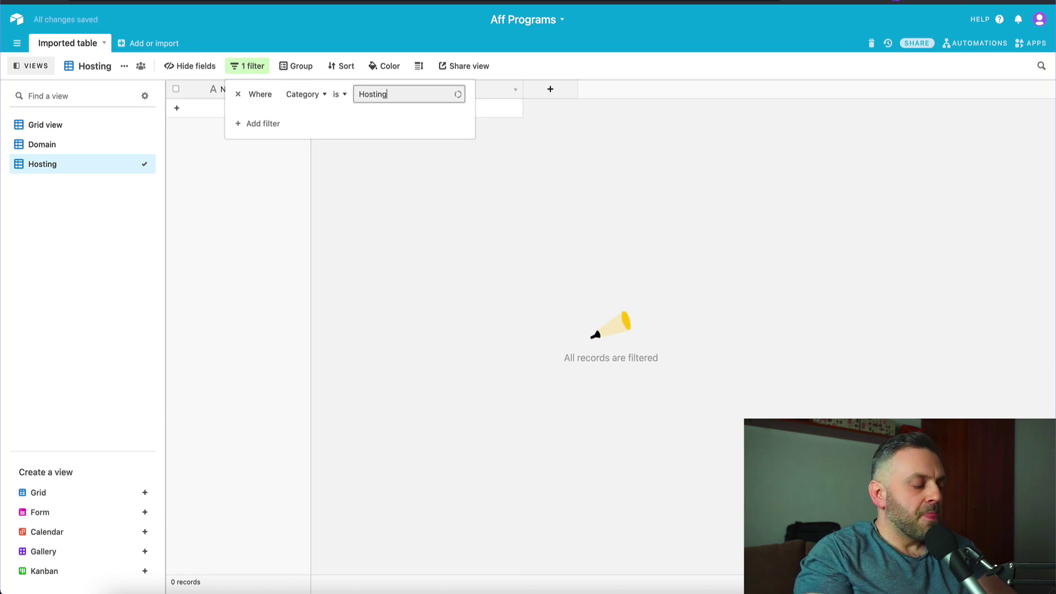
click(332, 206)
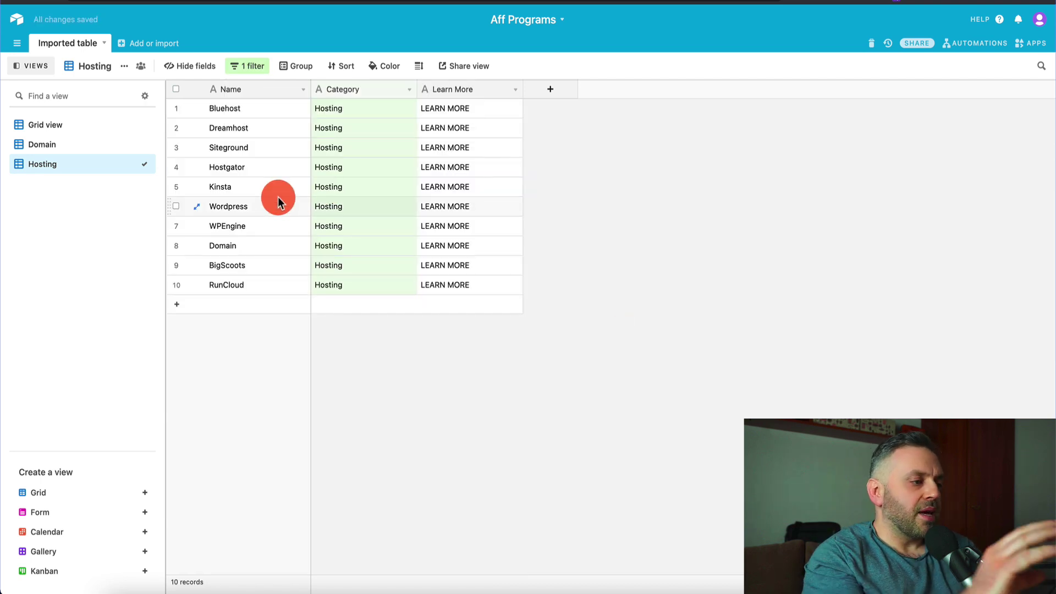
- Compare the filtered Domain and Hosting views, ending on the full 99-record Grid view
click(97, 145)
click(90, 128)
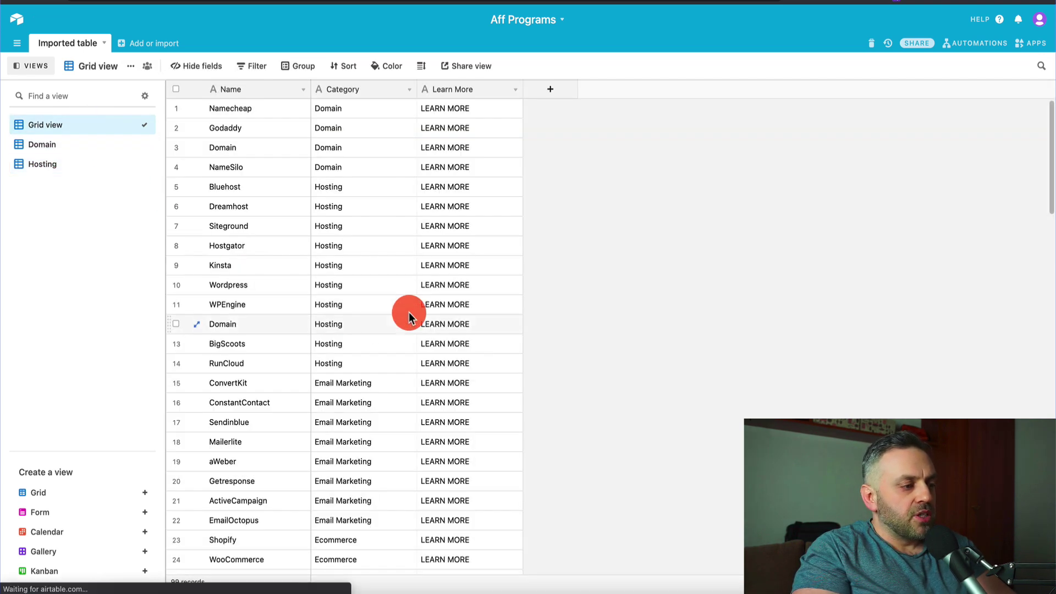
click(88, 143)
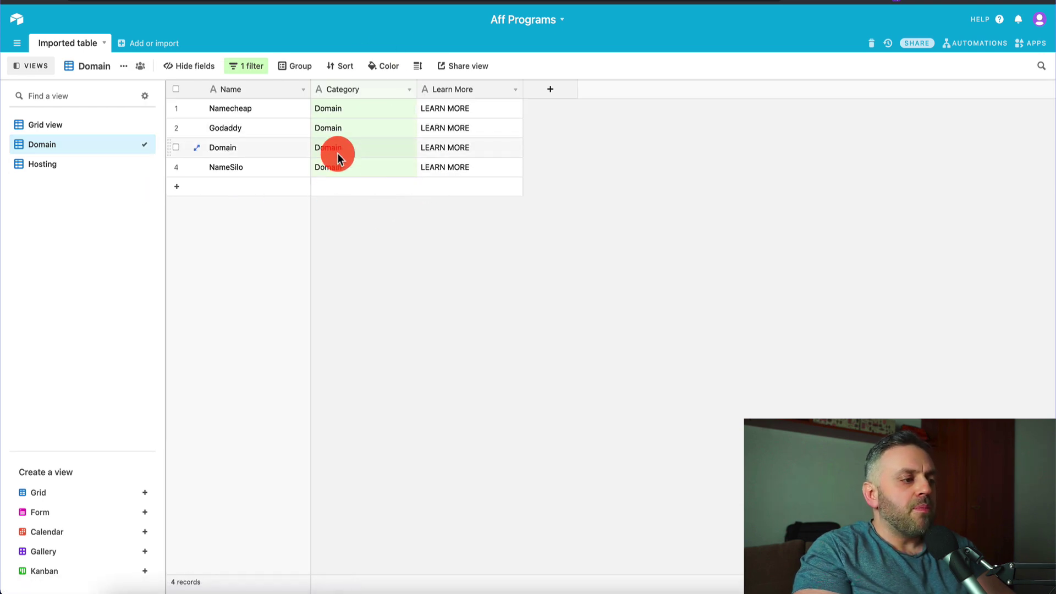
click(90, 165)
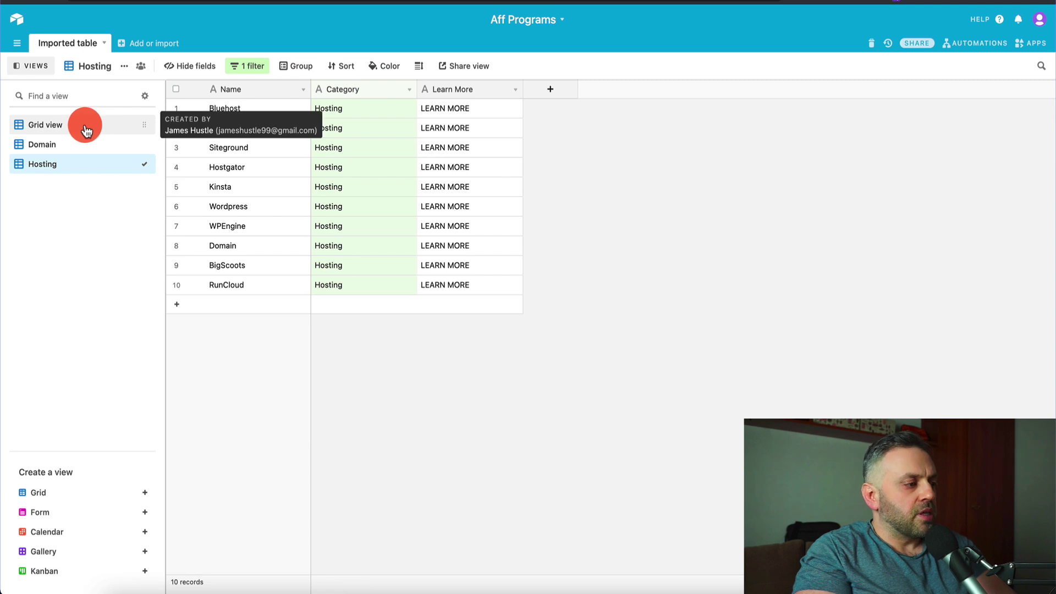
click(84, 125)
scroll(325, 299, down, 2)
scroll(334, 294, up, 2)
scroll(334, 295, up, 1)
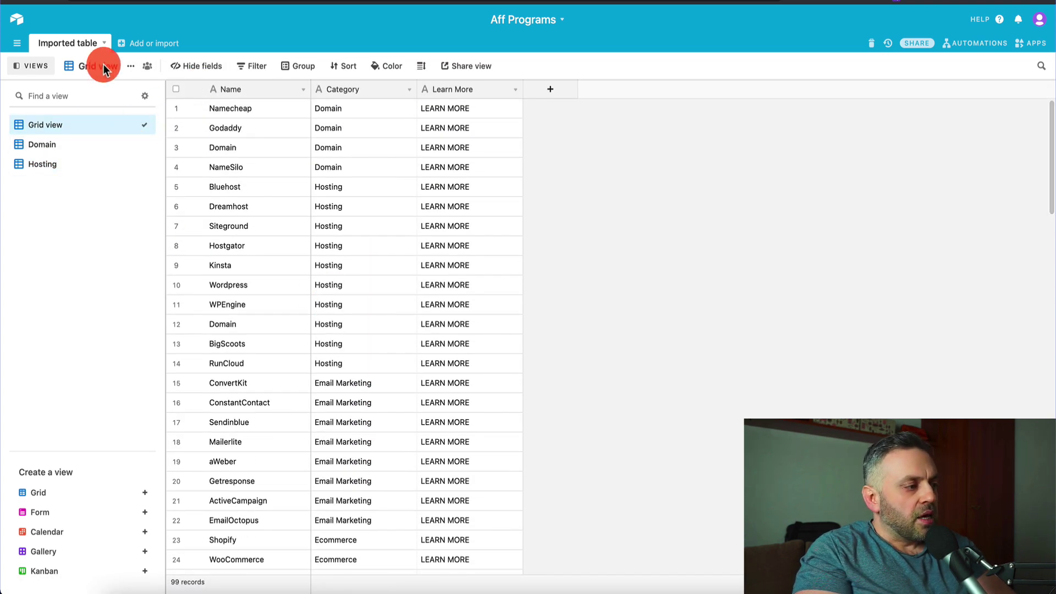
- Create a new grid view named Email Marketing
click(146, 494)
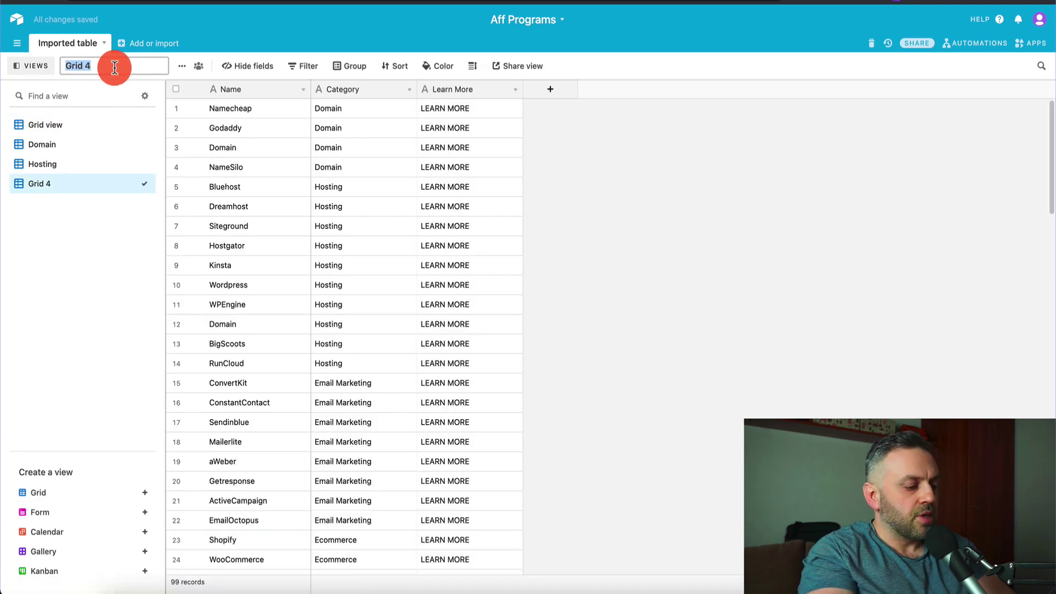
text(Email Marketing)
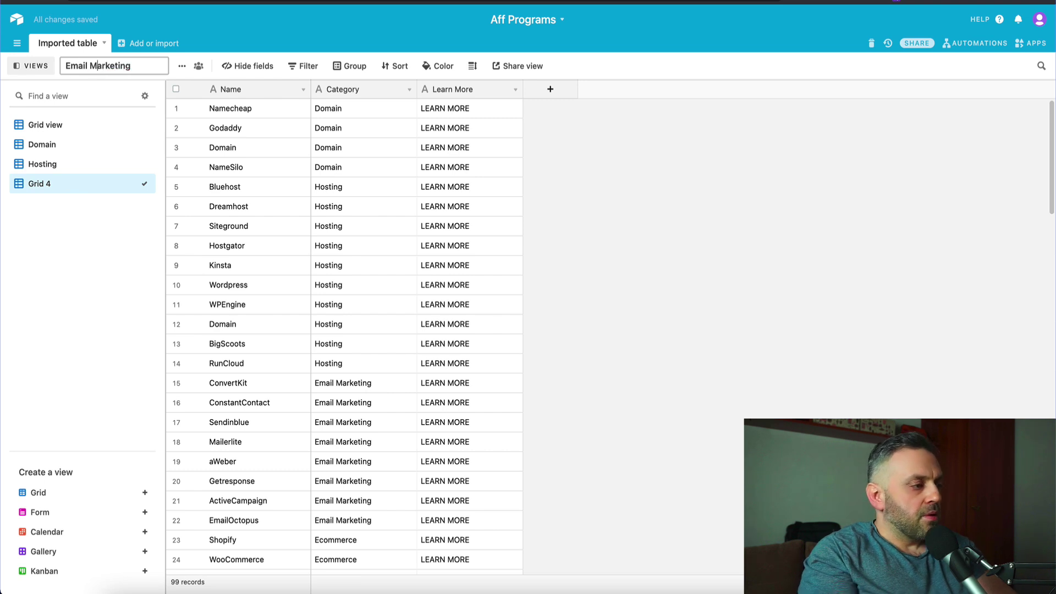
key(Return)
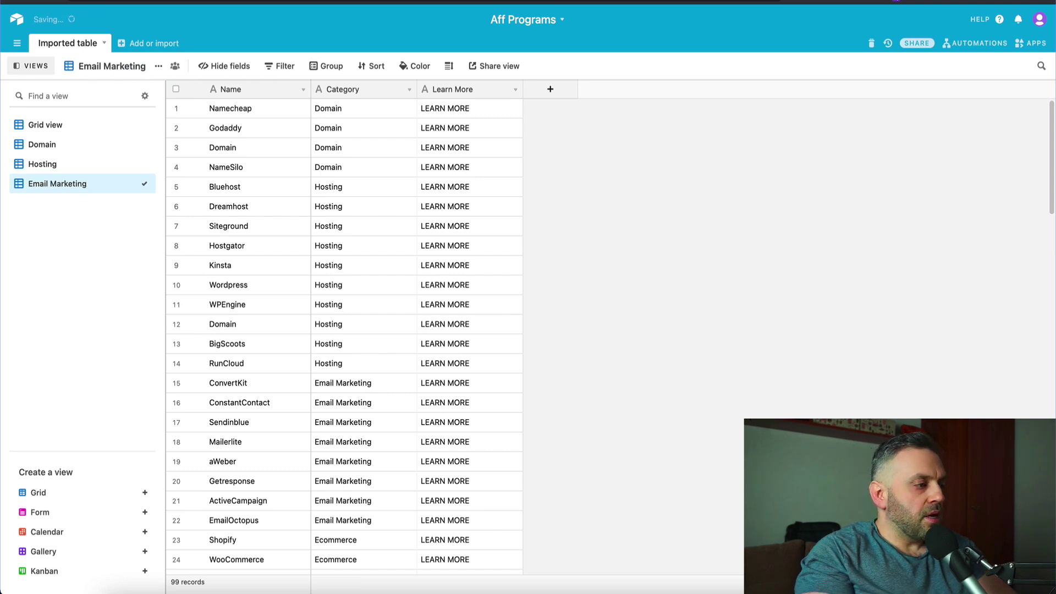
- Filter the view to records where Category is Email Marketing, leaving 8 records
click(281, 68)
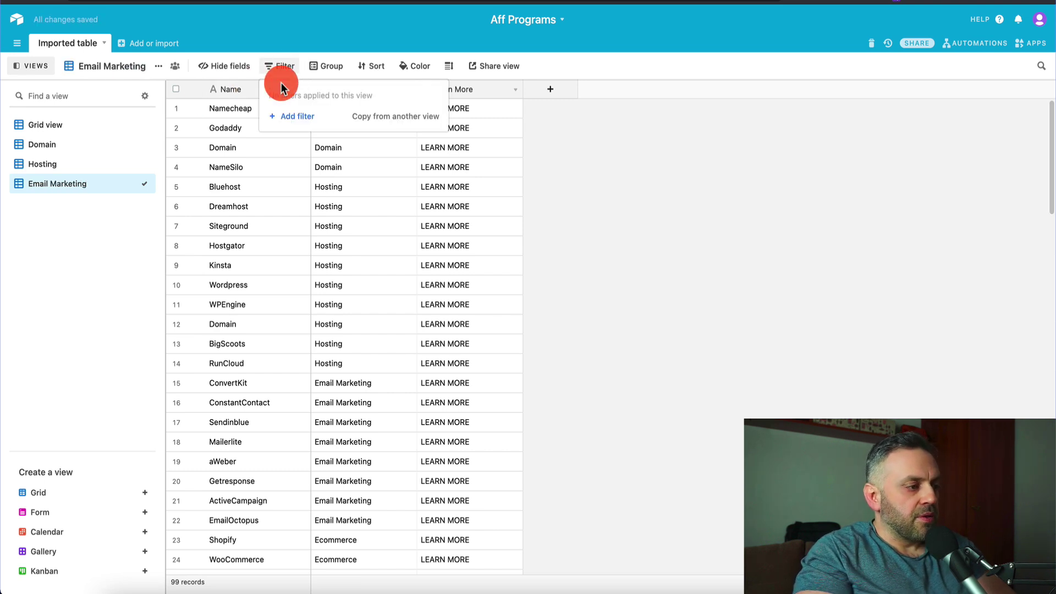
click(297, 119)
click(344, 96)
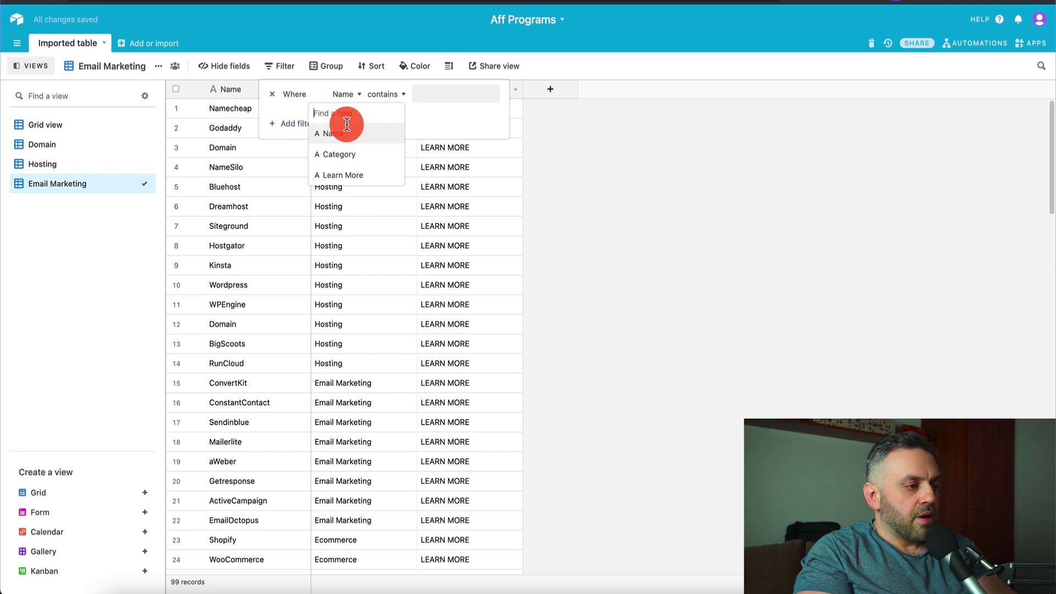
click(332, 150)
click(393, 97)
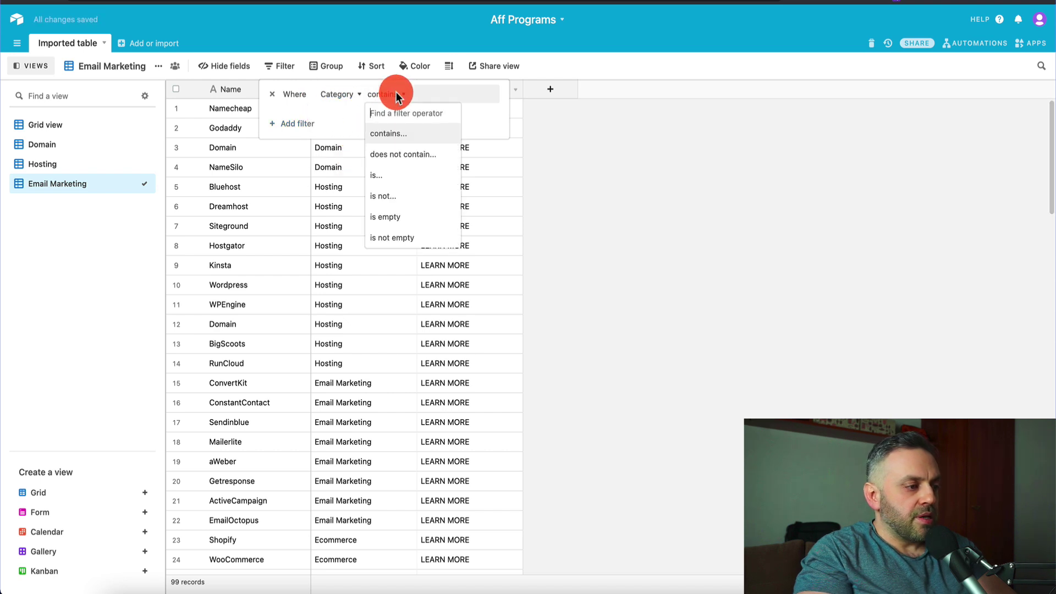
click(395, 169)
click(449, 95)
text(Email)
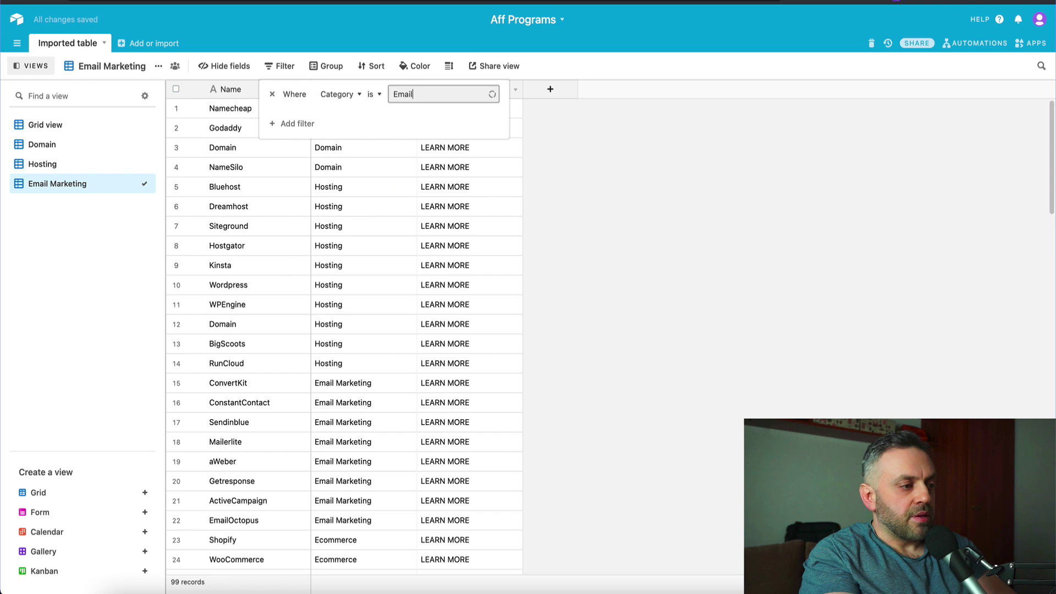
text( Marketing)
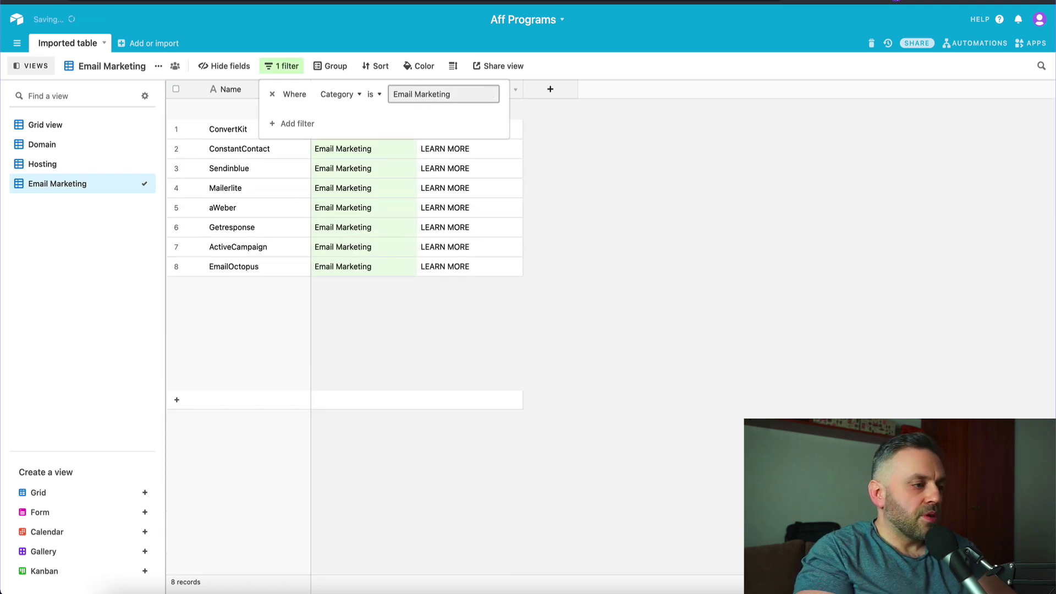
click(424, 189)
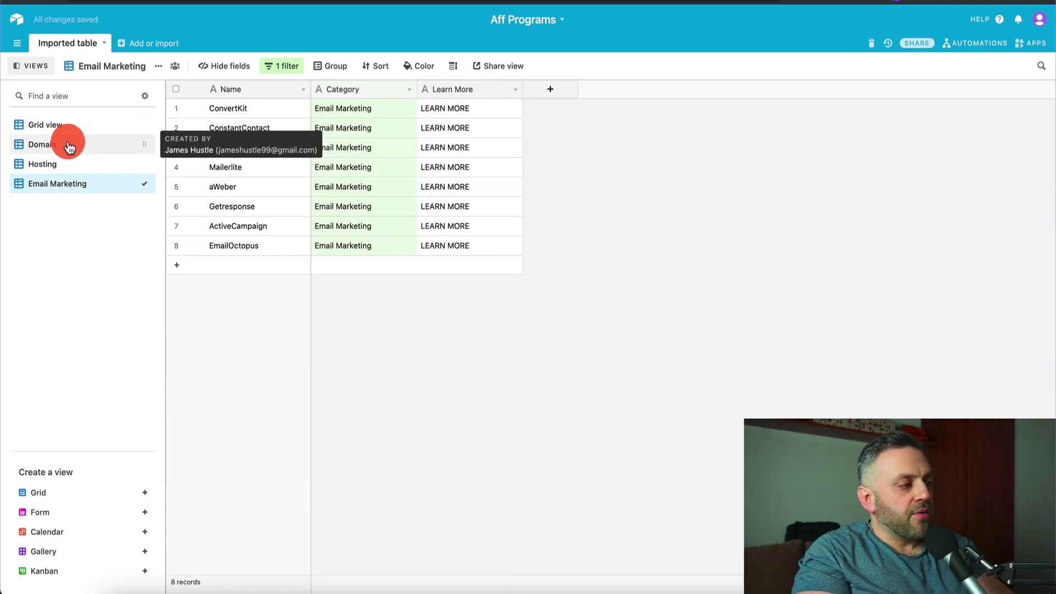
- Scroll through the 99 records in the unfiltered Grid view, then switch to the Domain view
click(83, 124)
scroll(384, 269, down, 8)
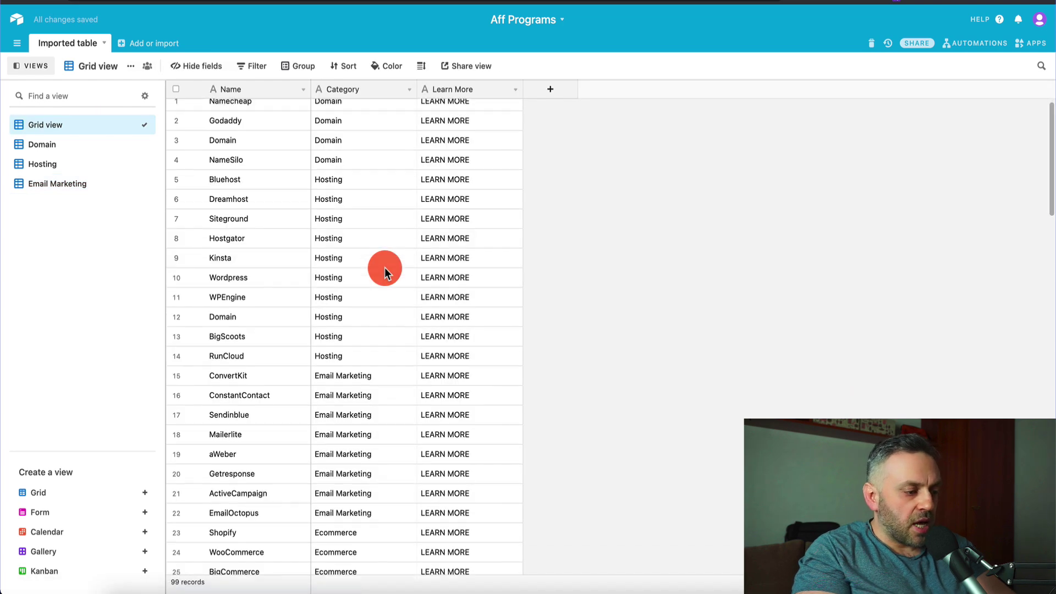
scroll(384, 192, up, 2)
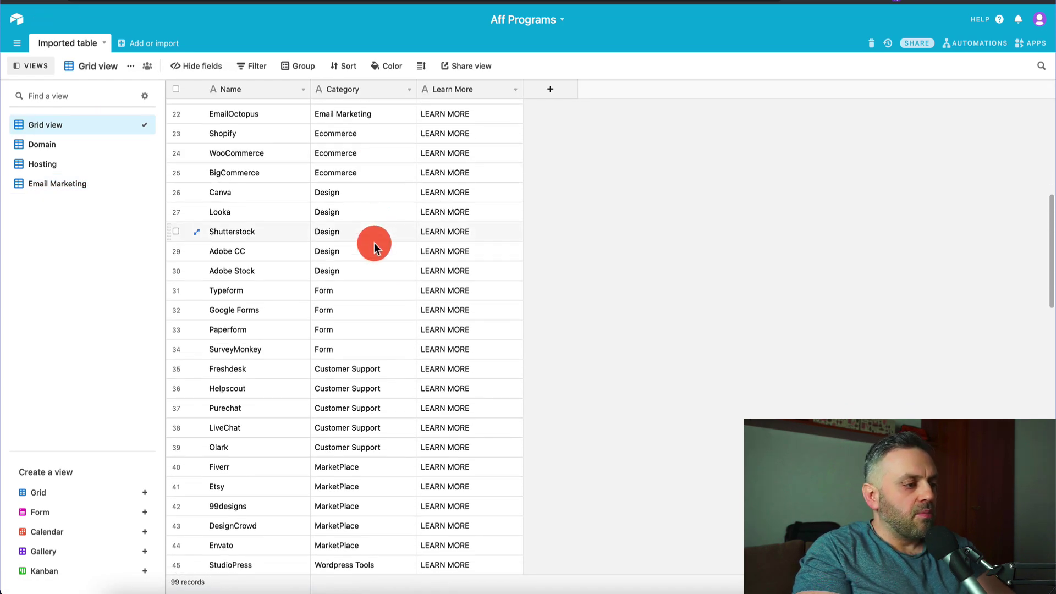
scroll(375, 318, down, 10)
scroll(375, 318, down, 8)
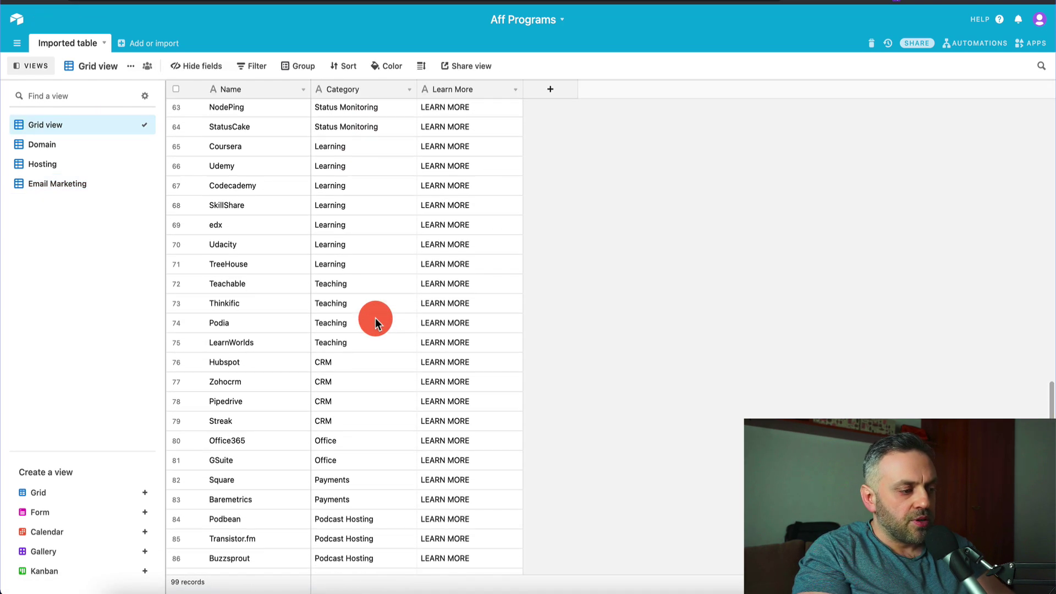
scroll(375, 318, up, 20)
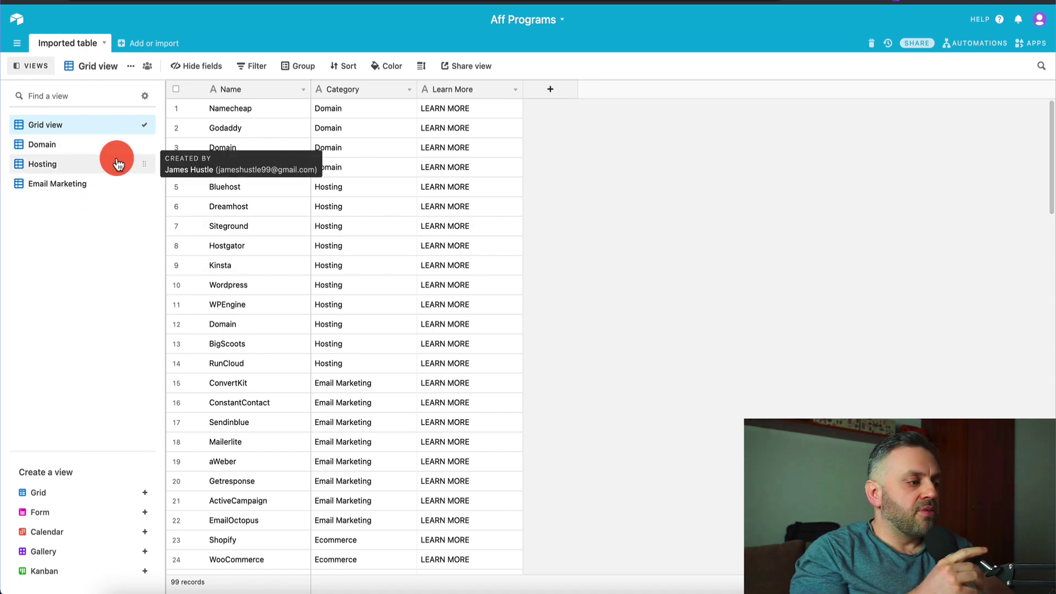
click(78, 144)
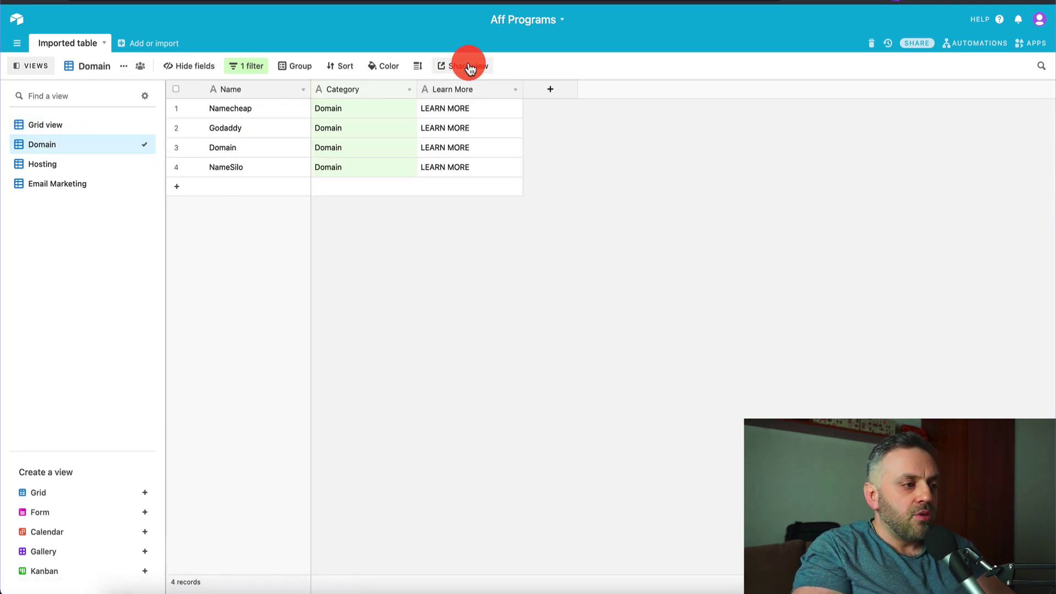
- Create a shareable grid view link for the Domain view and select its URL
click(469, 67)
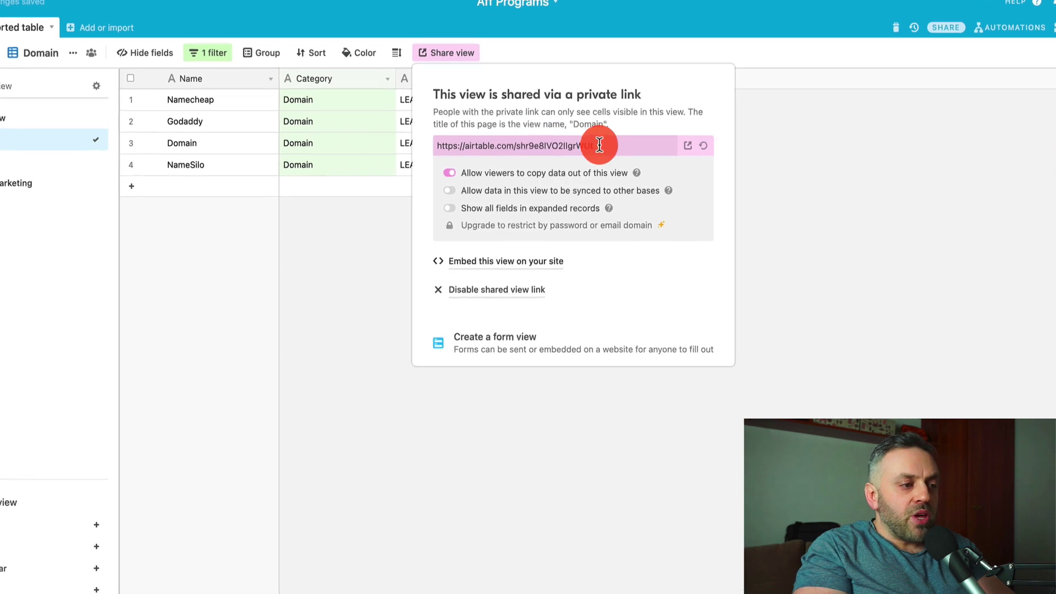
click(604, 154)
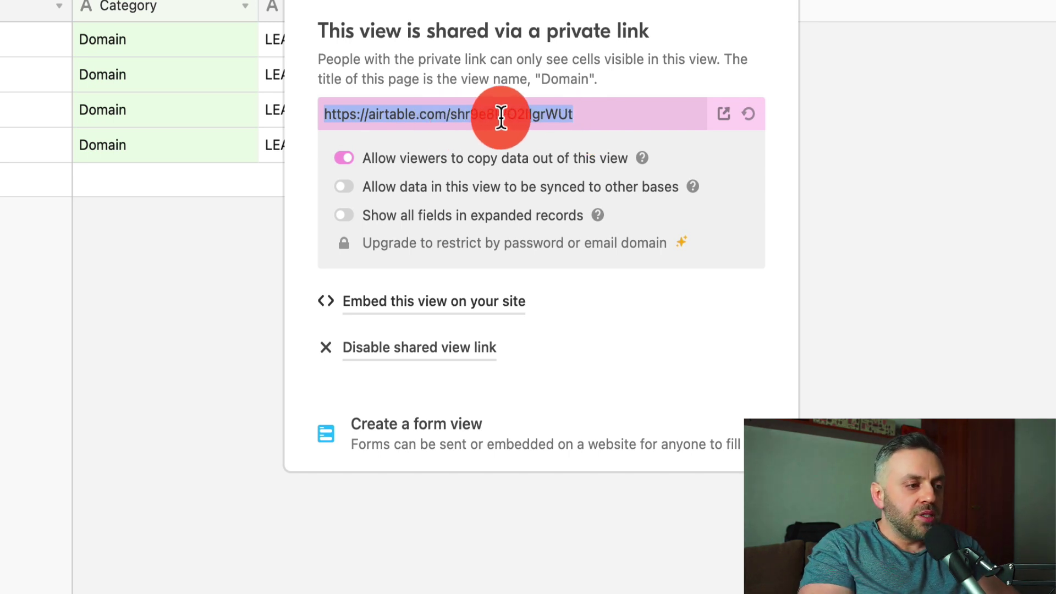
click(198, 275)
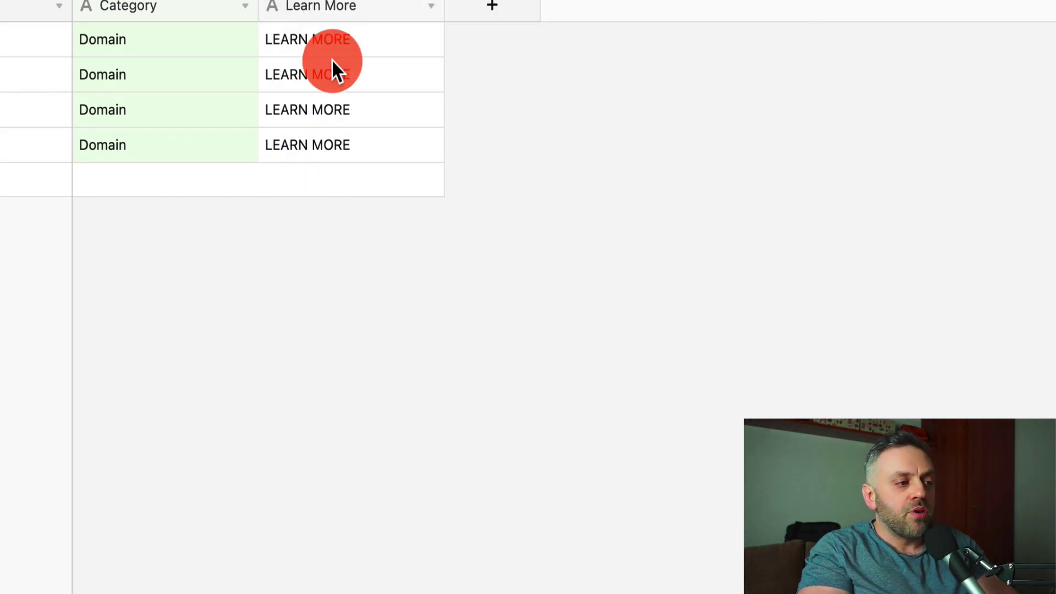
- Change the Learn More field's type to URL and save it
click(370, 5)
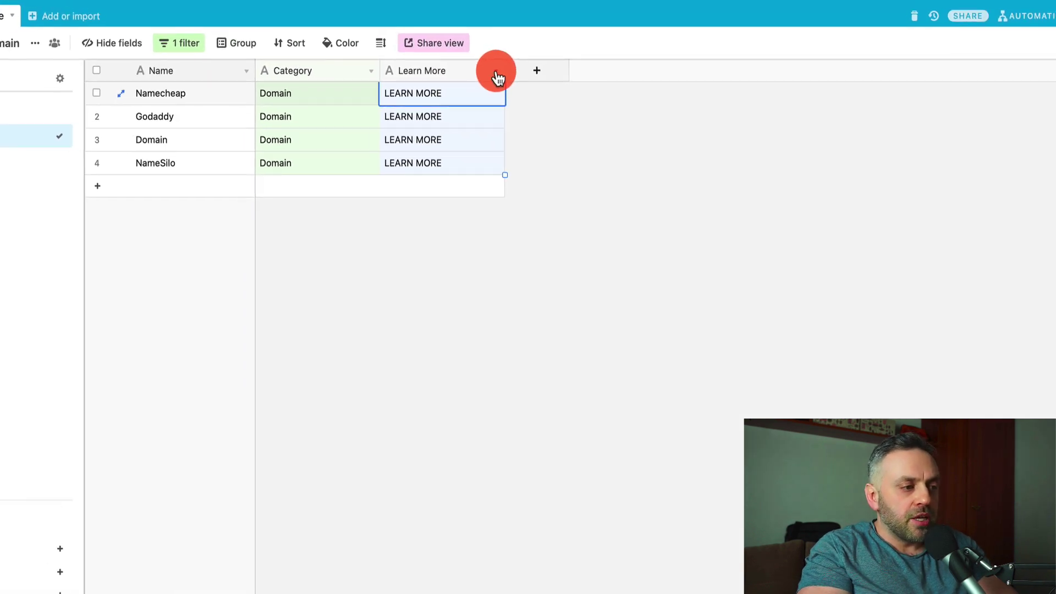
click(498, 78)
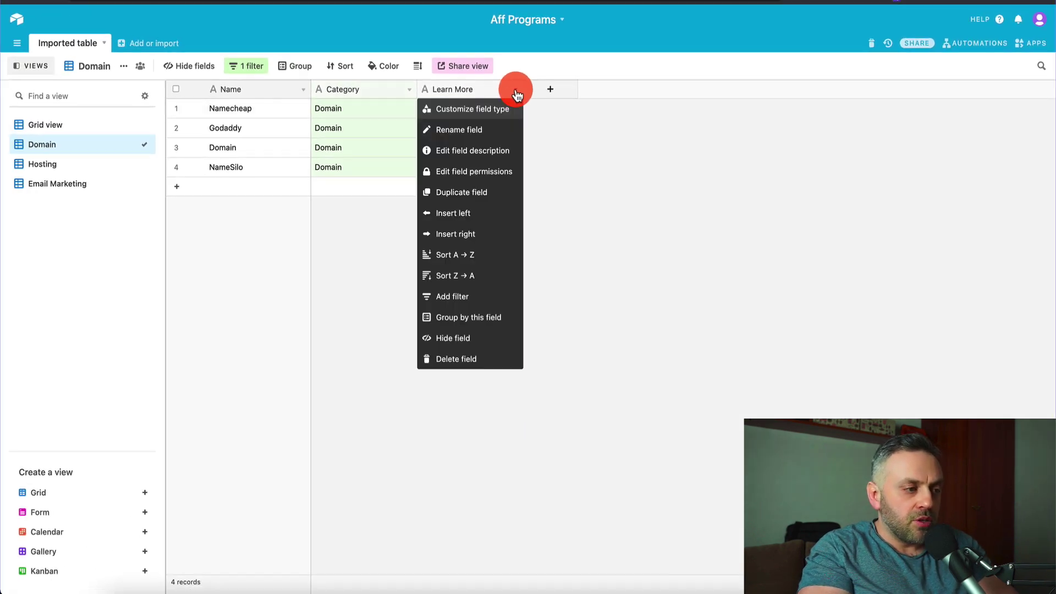
click(468, 92)
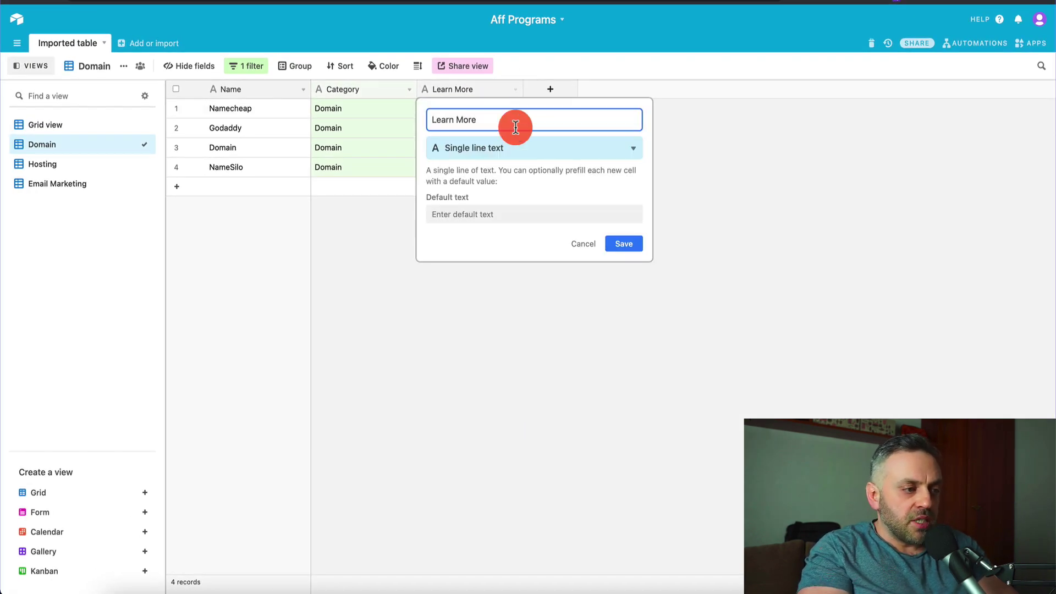
click(537, 148)
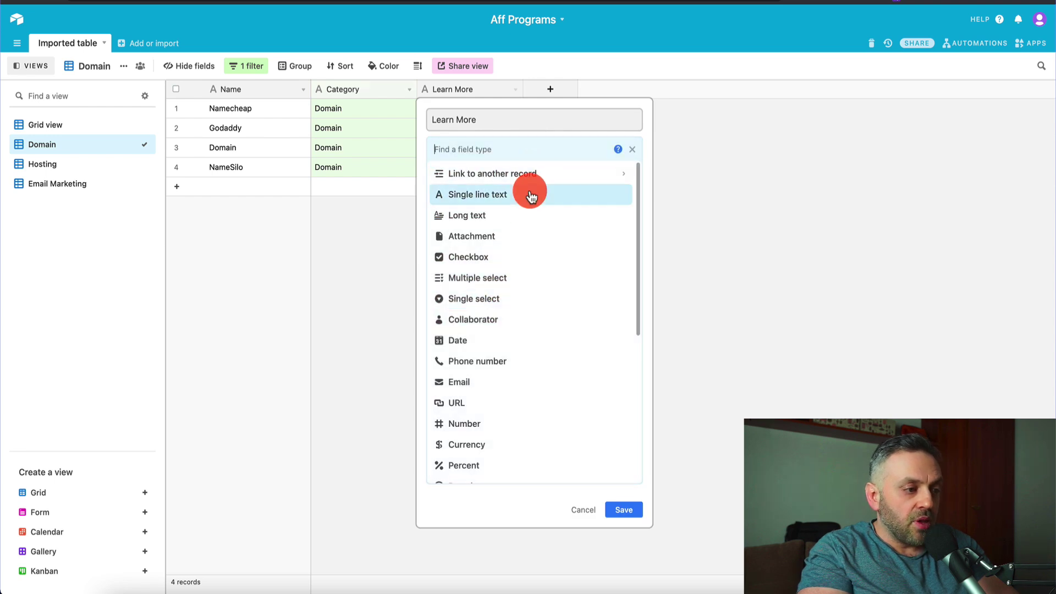
click(493, 405)
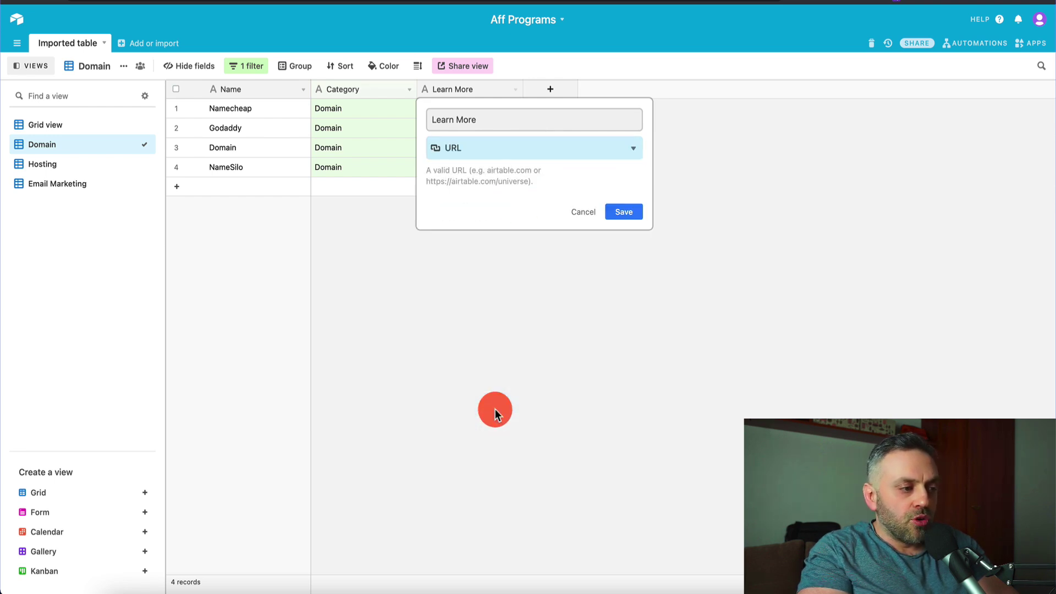
click(639, 214)
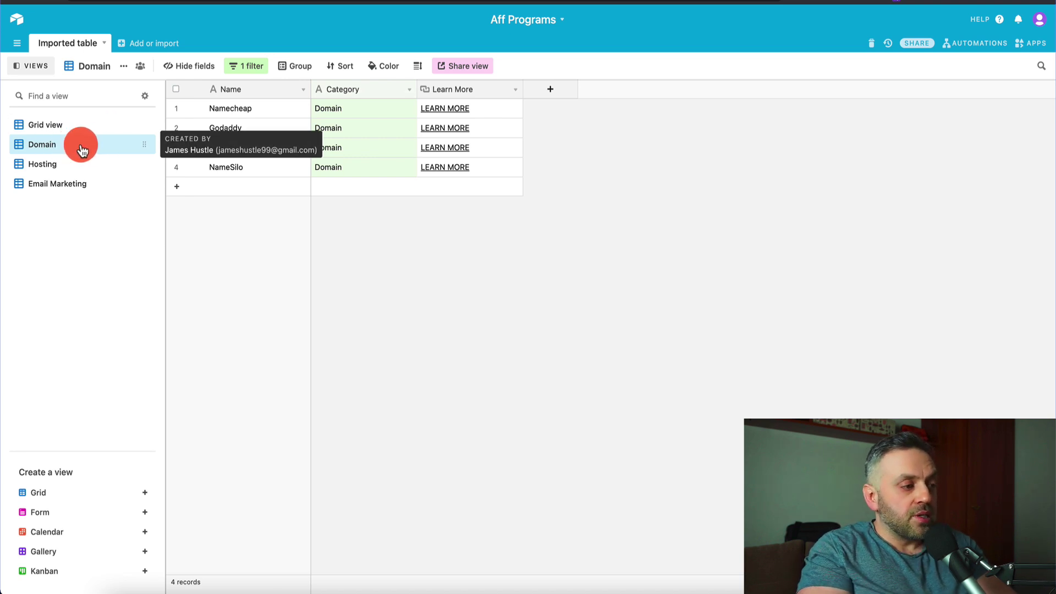
- Copy the Domain view's share link into the TextEdit note, then open the Hosting view
click(461, 68)
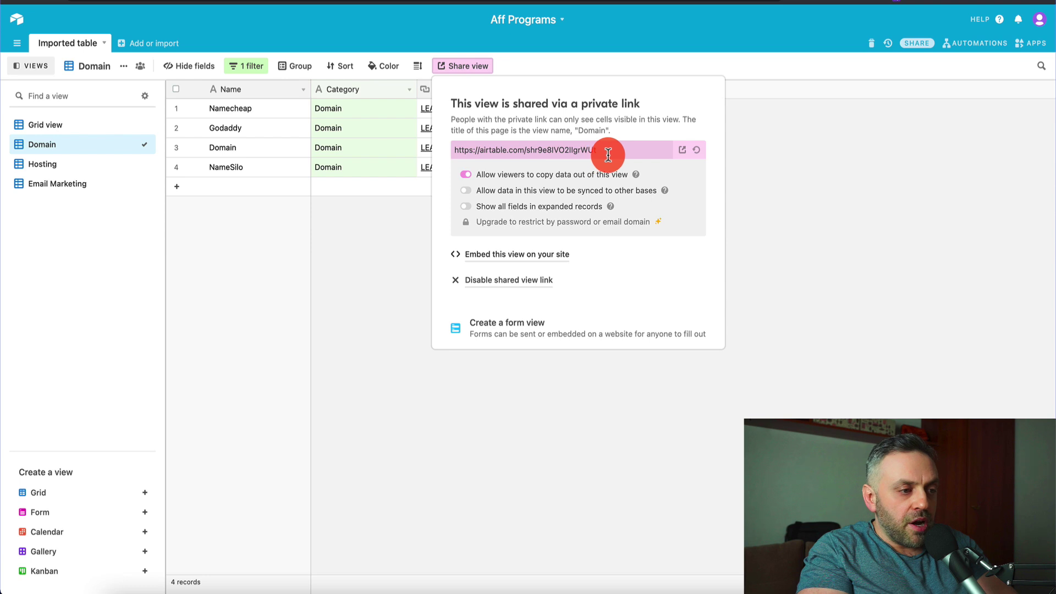
drag(610, 149, 562, 151)
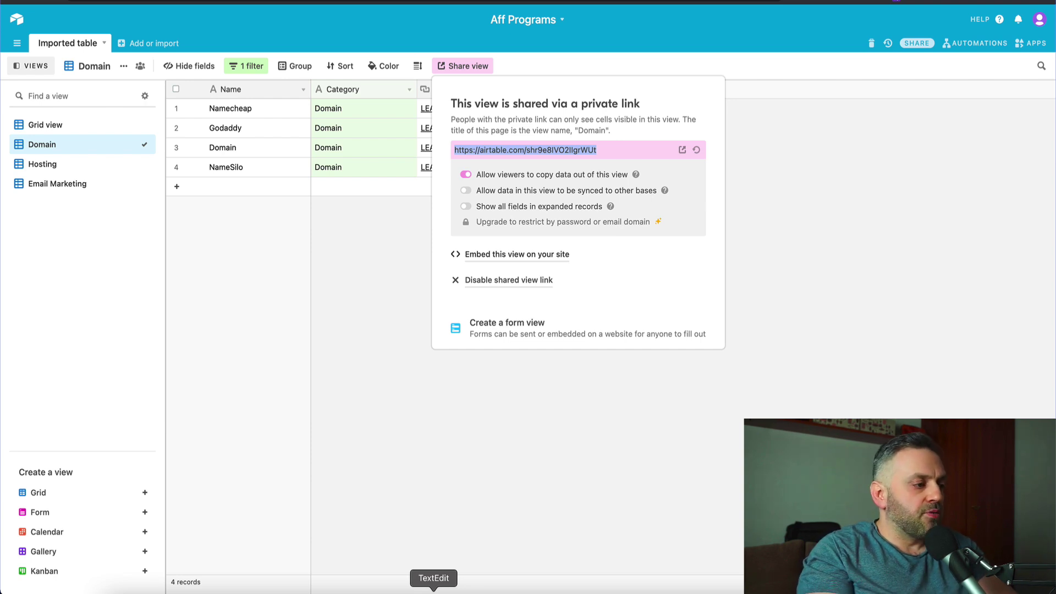
click(434, 591)
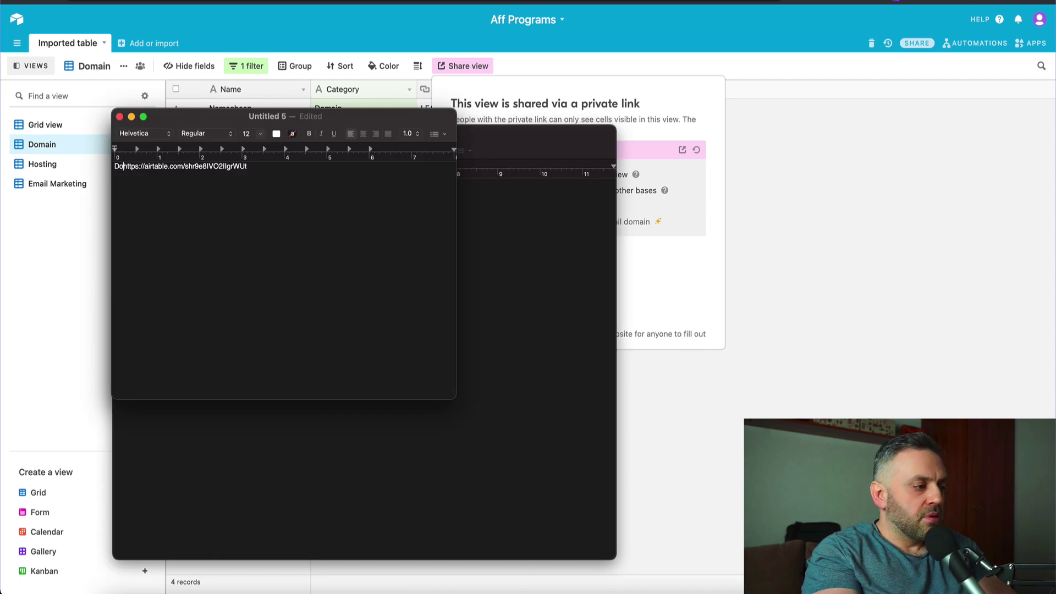
click(51, 282)
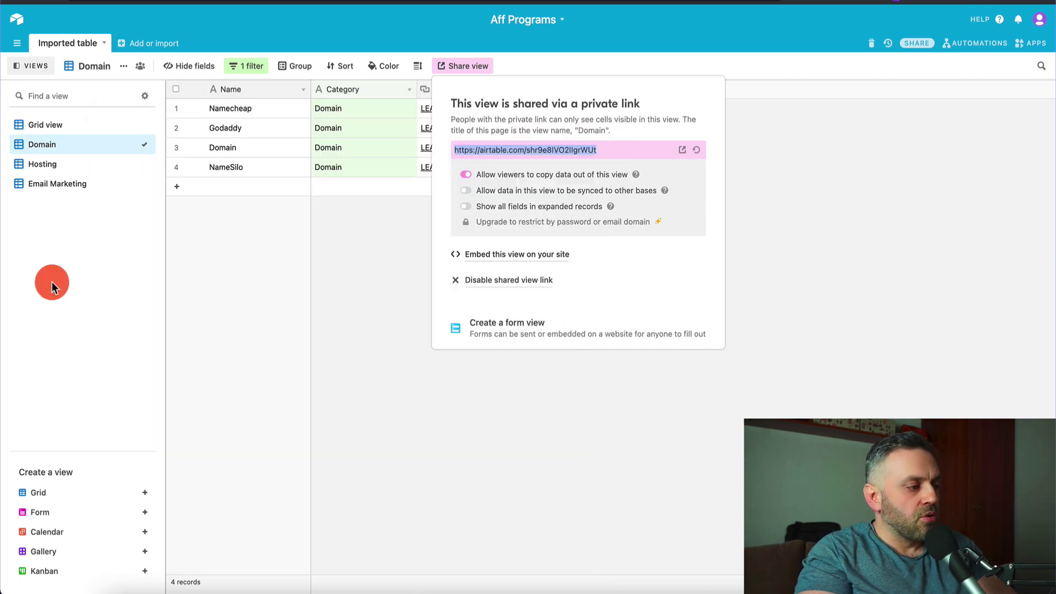
click(96, 163)
- Create the Hosting view's share link, paste it after 'Hosting:' in the note, and add an 'Email:' label
click(483, 66)
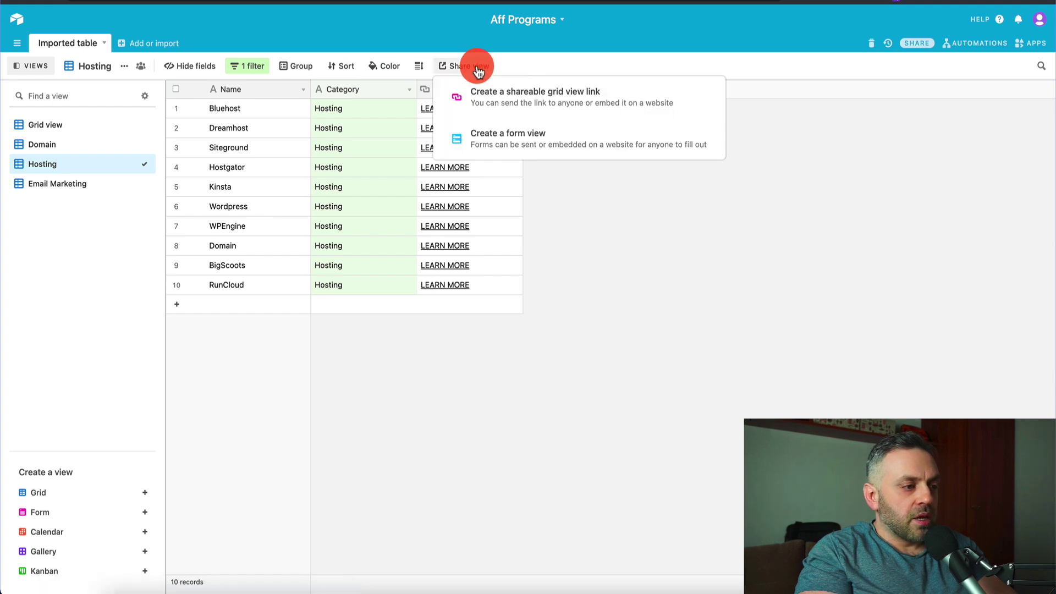
click(491, 105)
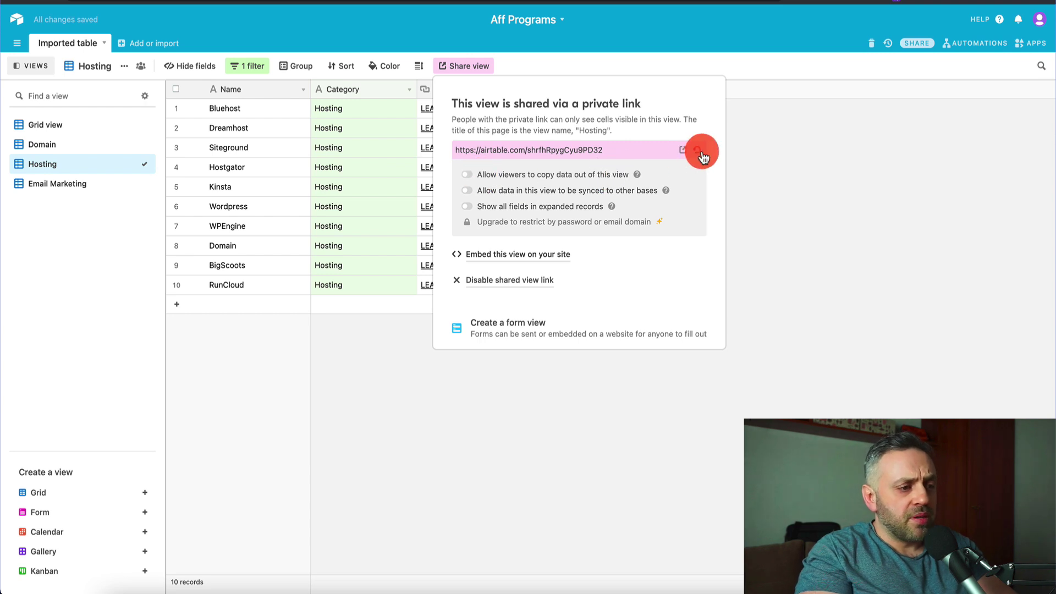
click(627, 149)
key(super+c)
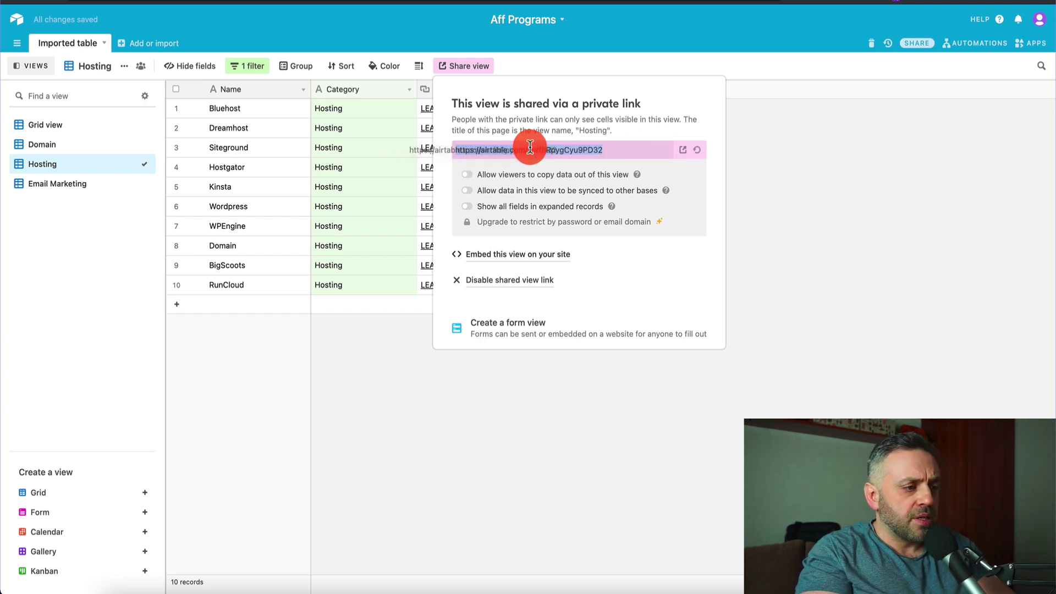
key(super+Tab)
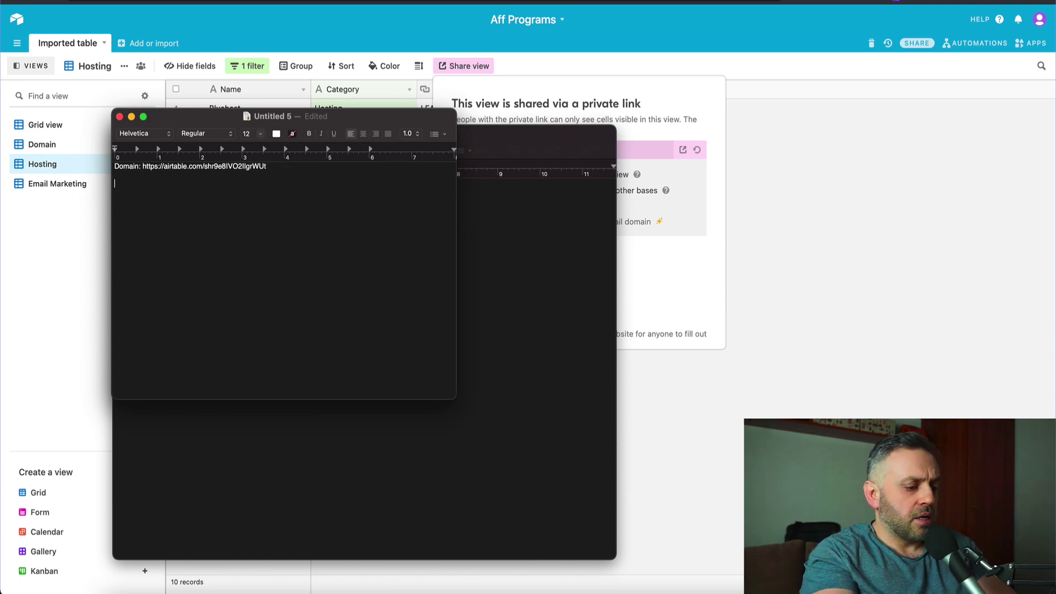
key(Return)
text(Hosting:)
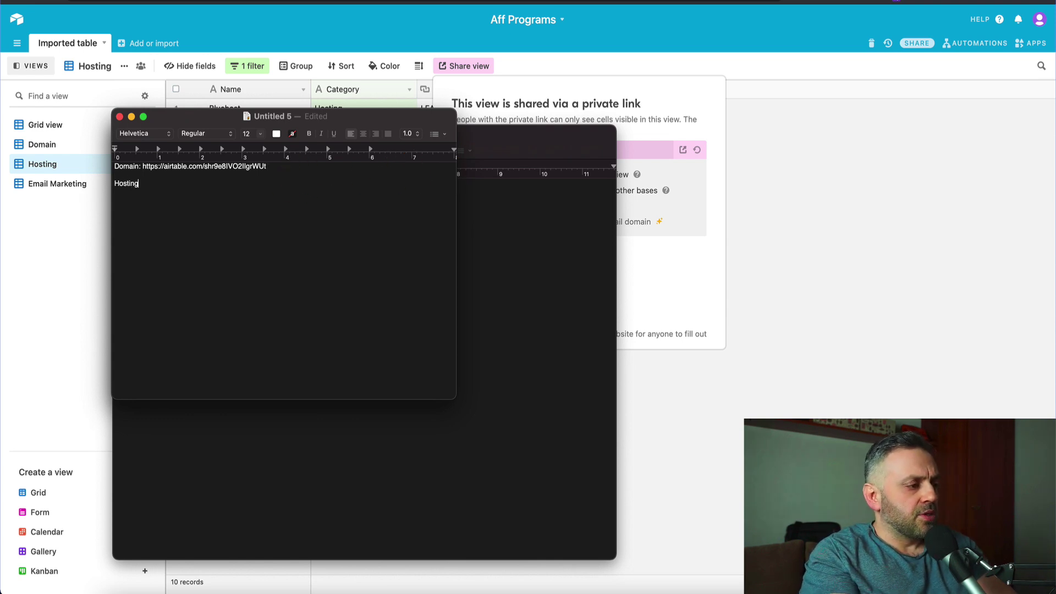
key(super+v)
key(super+Tab)
key(super+Tab)
key(Return)
text(Email:)
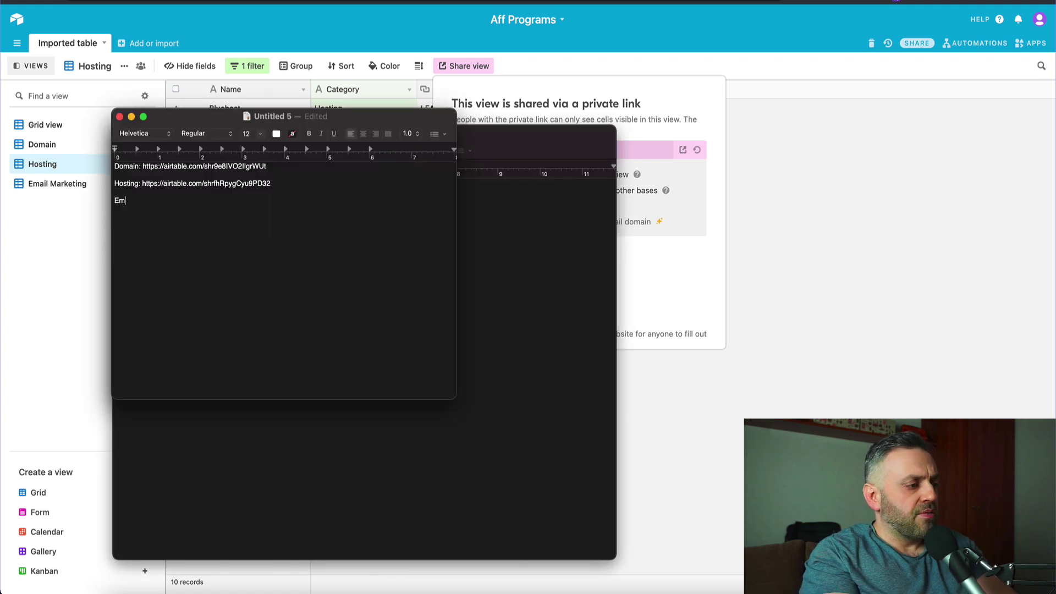
key(super+Tab)
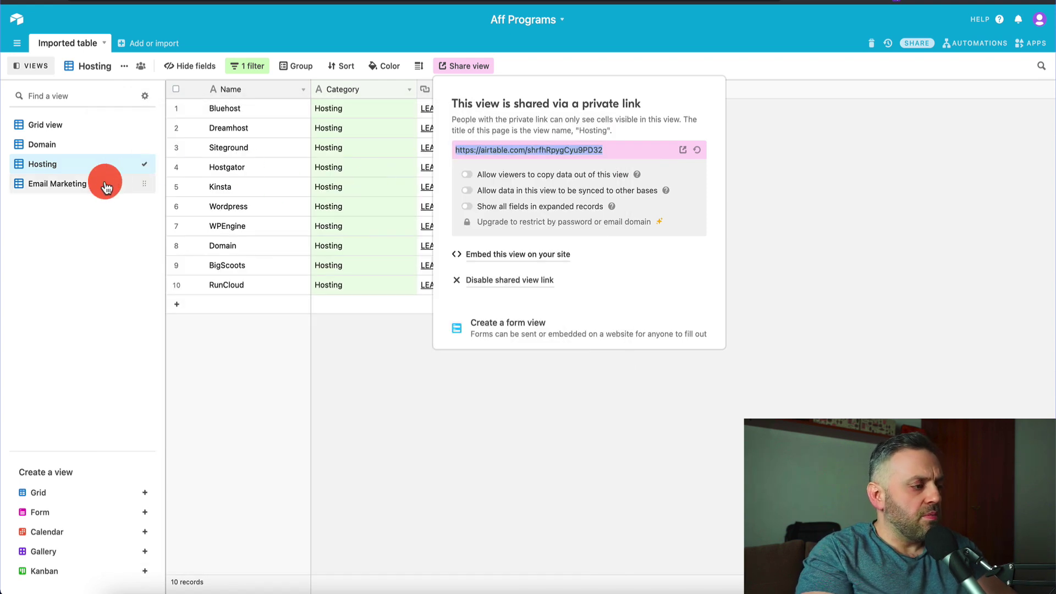
- Create the Email Marketing view's share link and paste it after the Email label
click(104, 182)
click(498, 67)
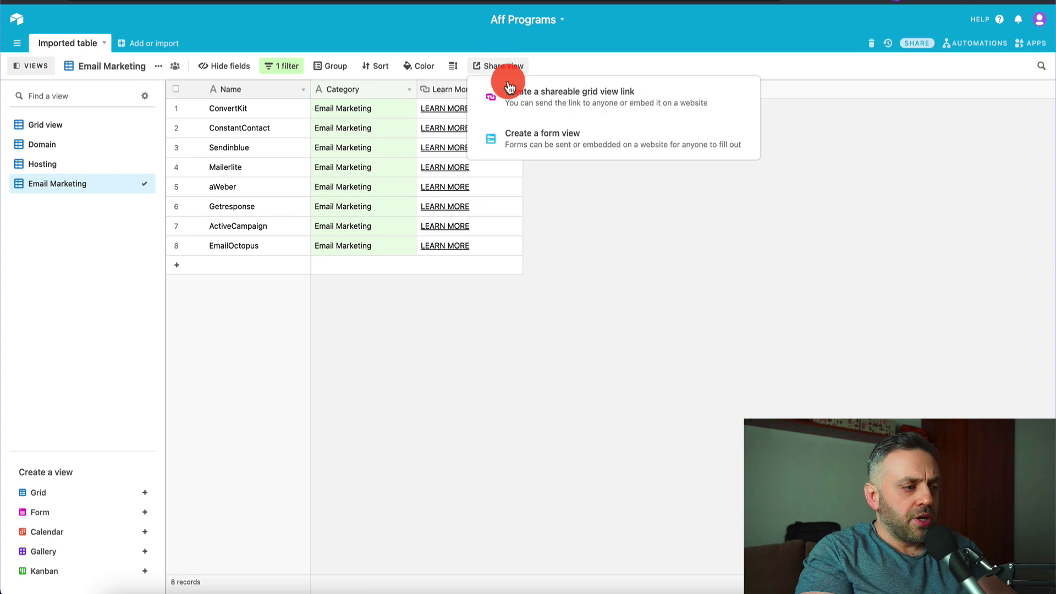
click(545, 90)
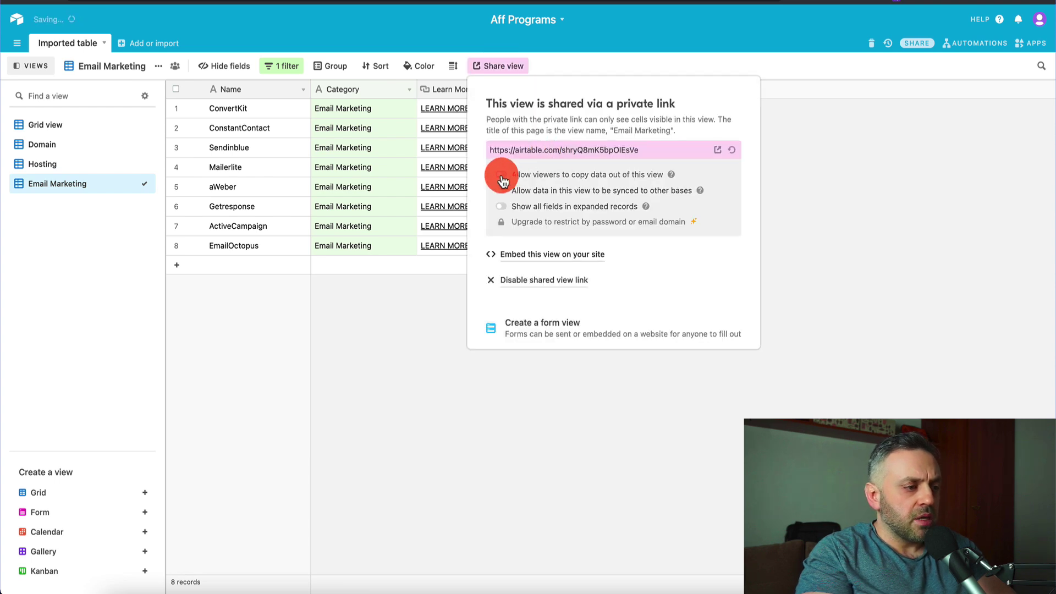
click(648, 148)
key(super+c)
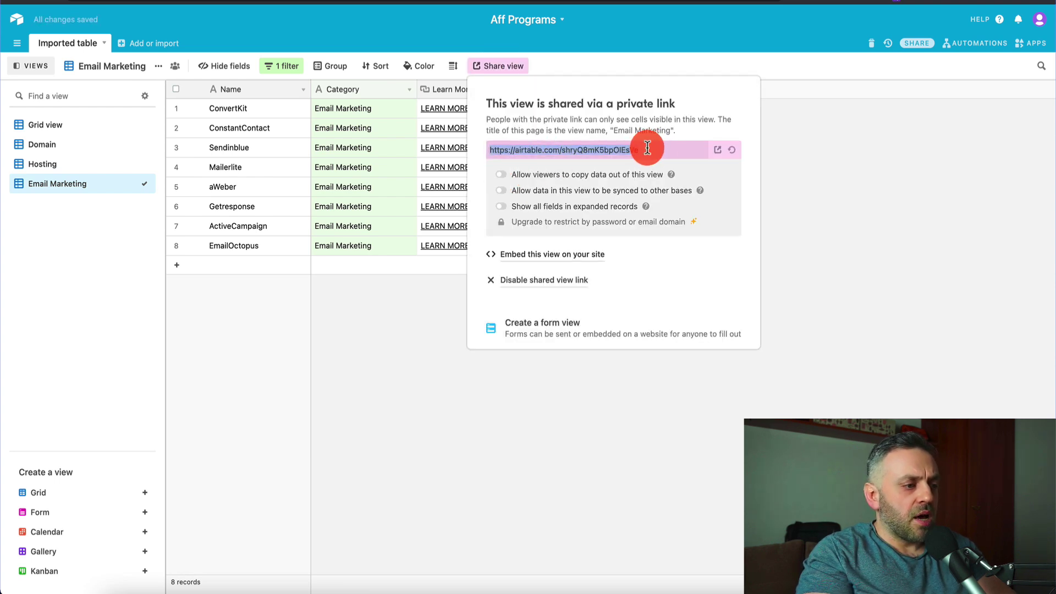
key(super+Tab)
key(super+v)
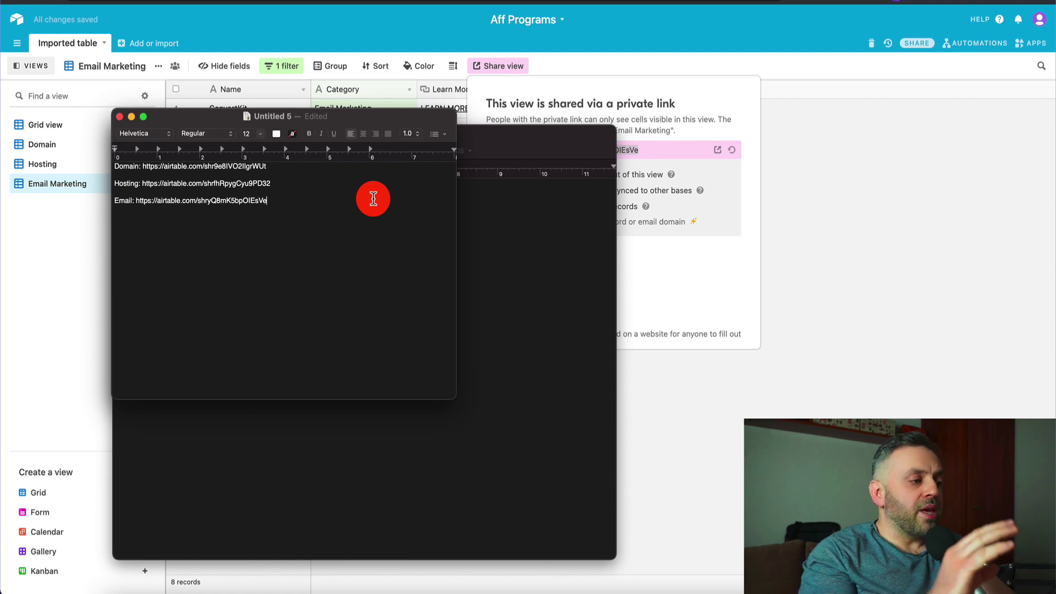
key(super+Tab)
click(876, 235)
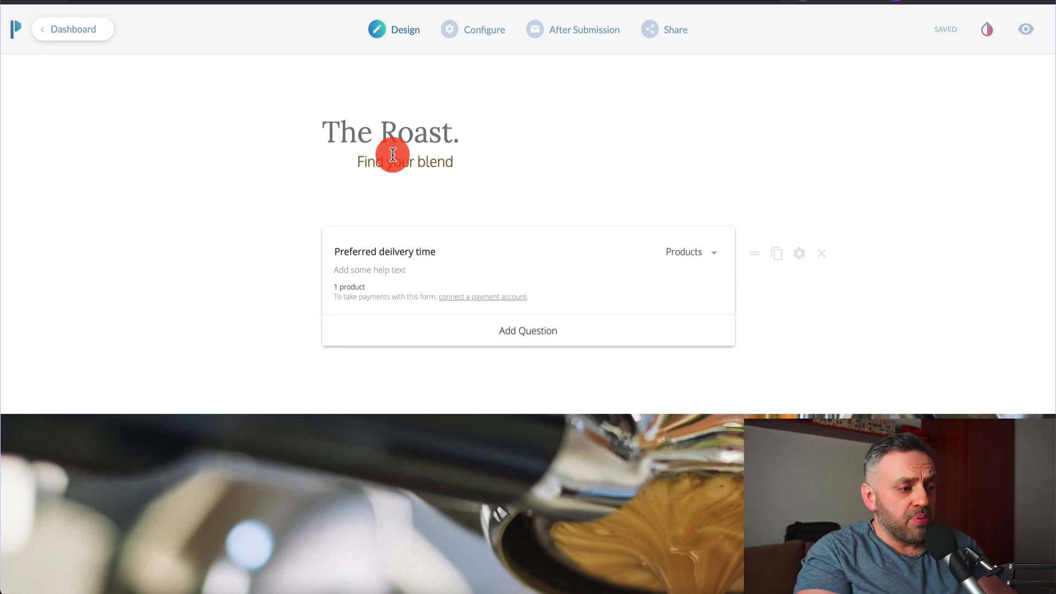
- Use the Brand & Product template from the Dashboard to open a new coffee form headed Sign
scroll(488, 127, down, 5)
scroll(502, 255, up, 2)
scroll(427, 292, up, 4)
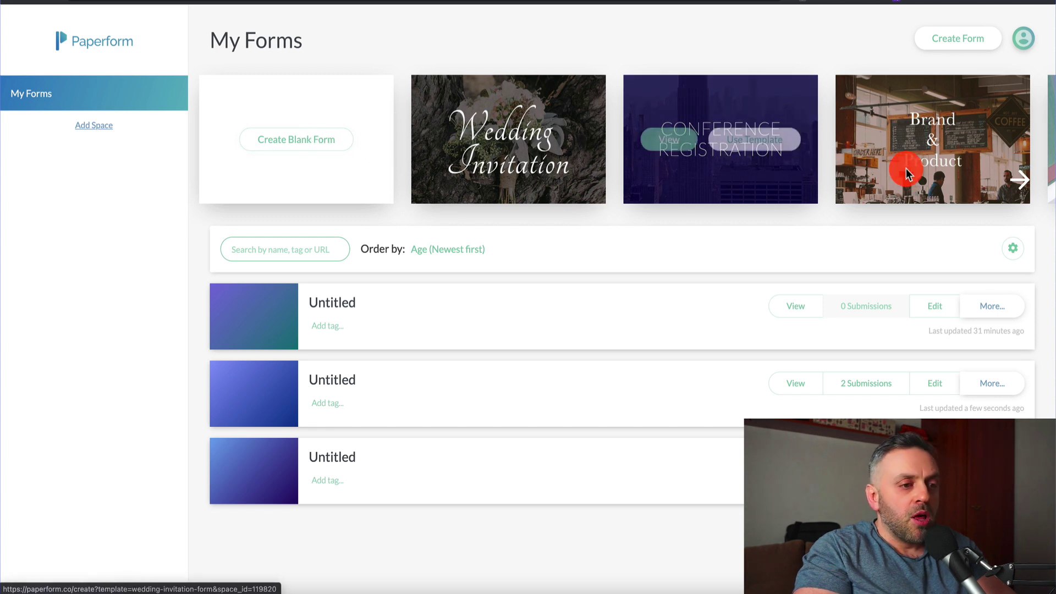
mouse_move(999, 146)
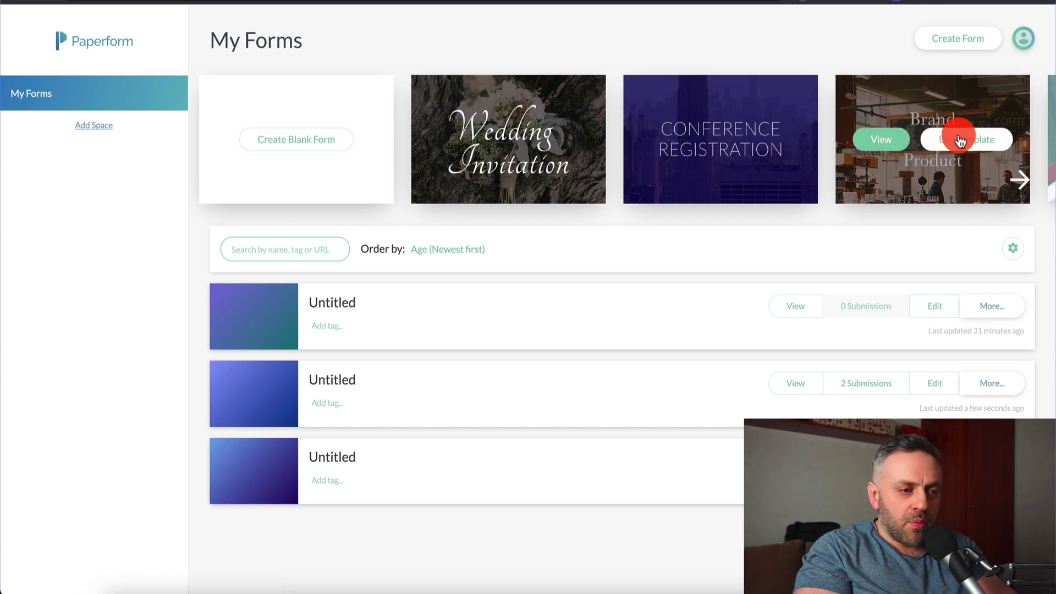
click(982, 143)
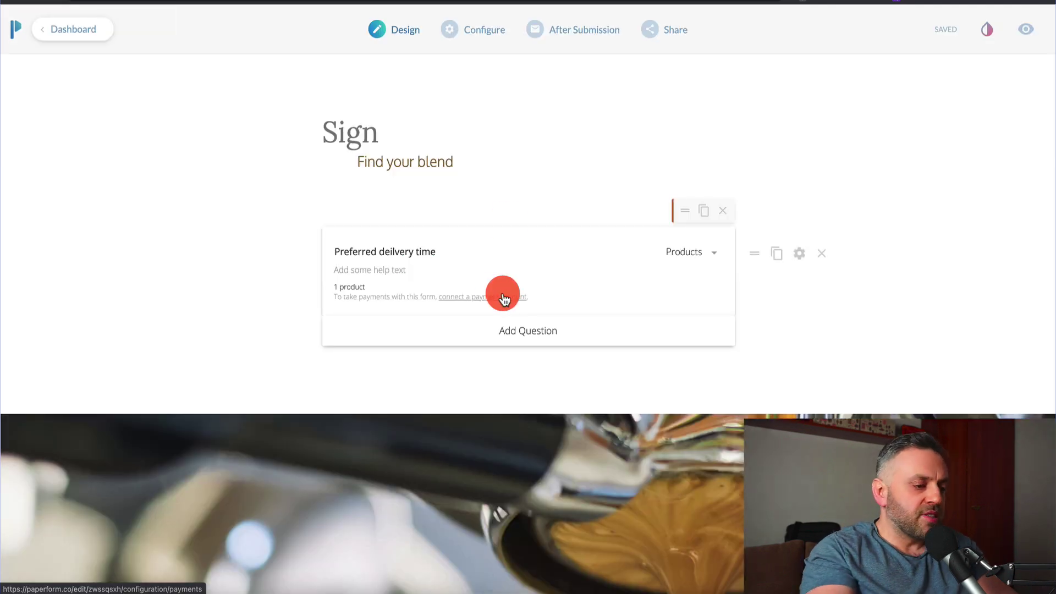
scroll(423, 466, down, 5)
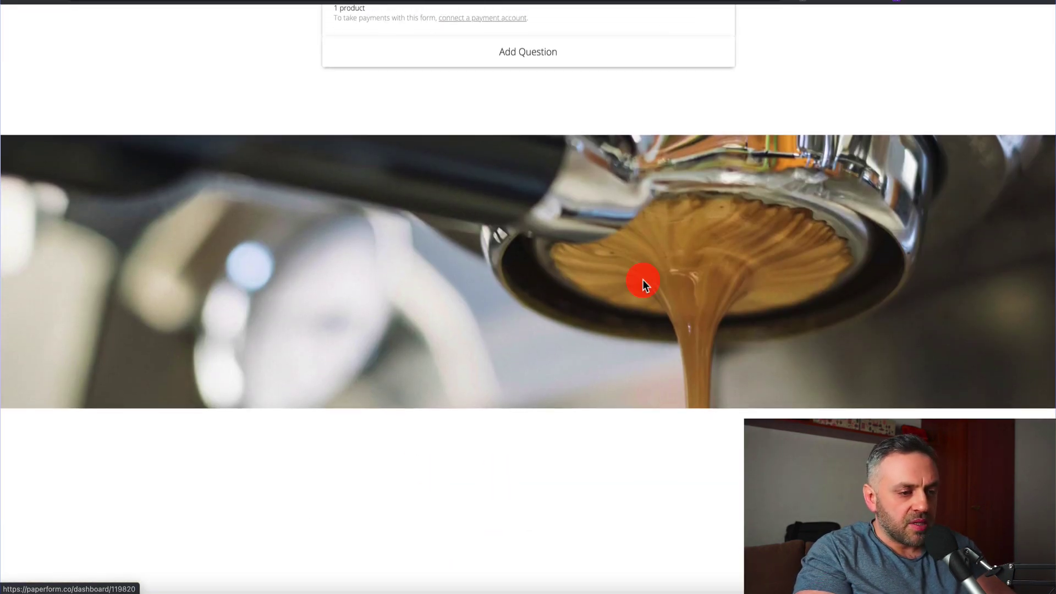
scroll(648, 276, up, 5)
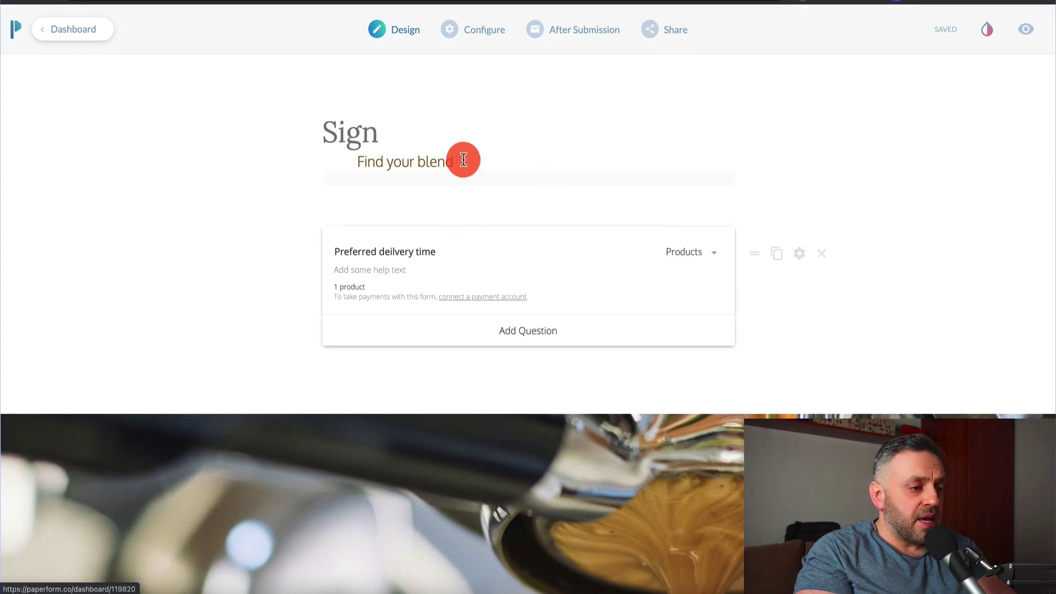
- Retype the form heading as 'Get your customized new business services:'
click(409, 134)
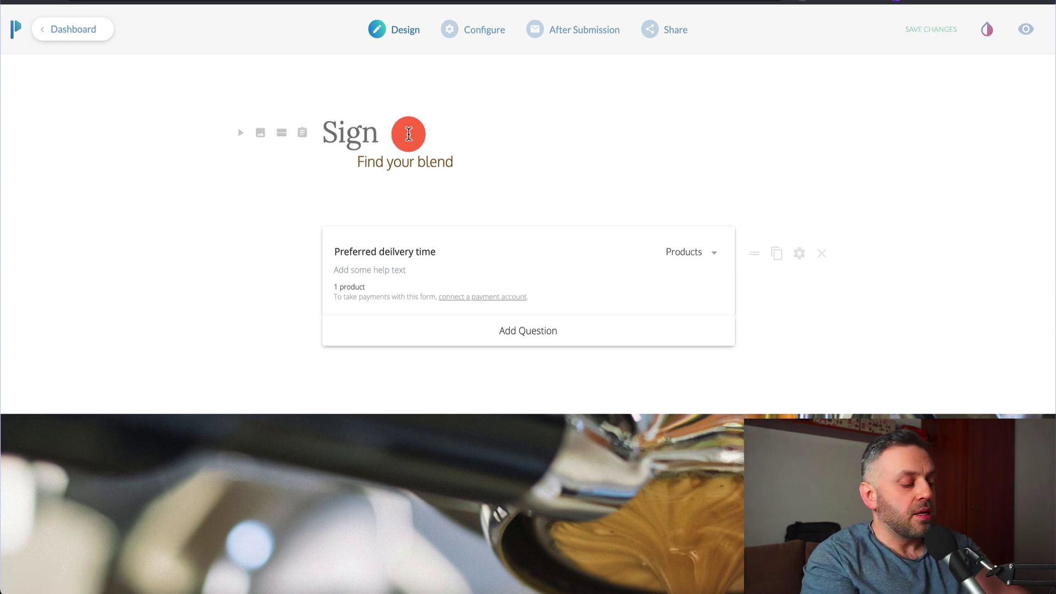
text(up for these great services )
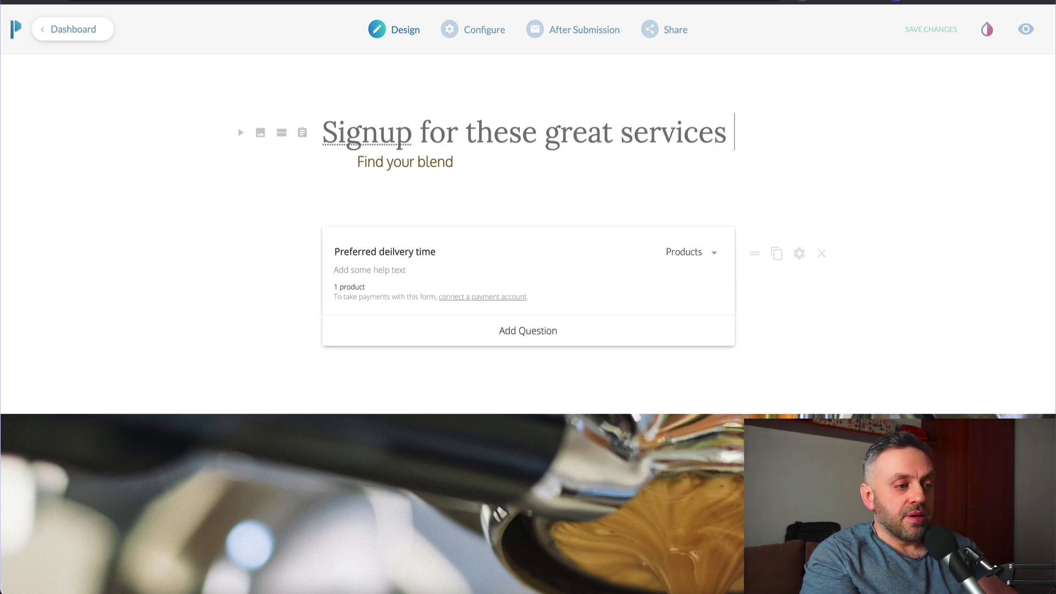
text(h)
key(BackSpace)
key(ctrl+a)
text(Get your customize)
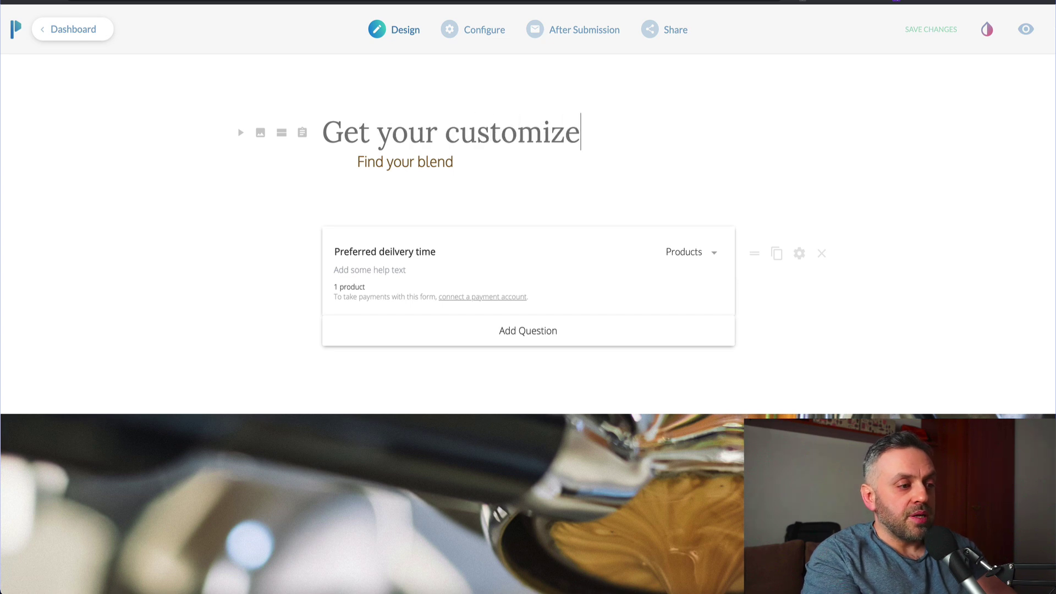
text(d ser)
key(BackSpace)
key(BackSpace)
key(BackSpace)
text(new business services:)
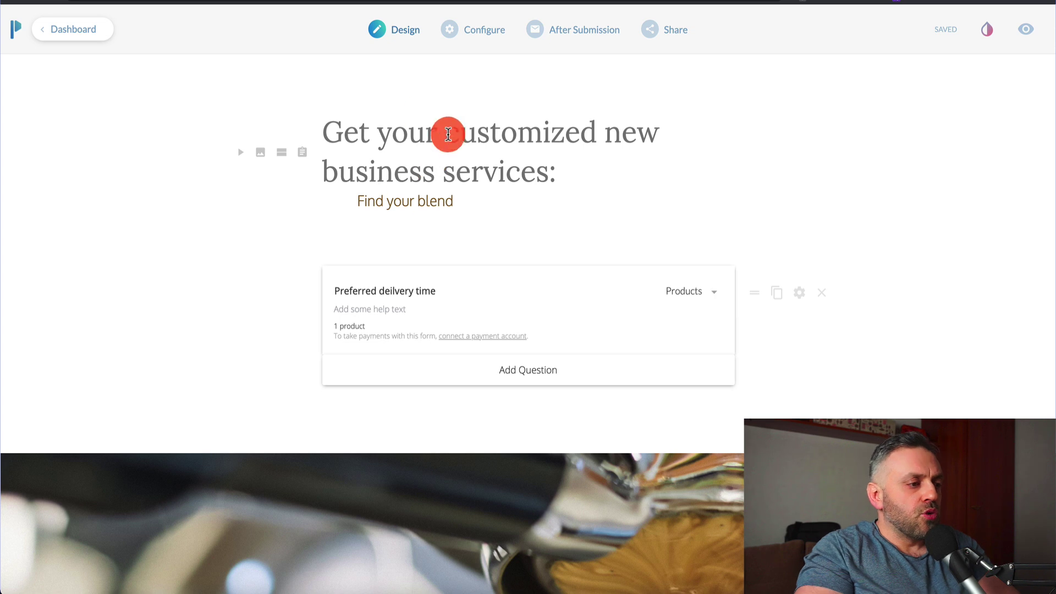
- Replace the subtitle with 'Tell us about your business and we'll show you amazing deals!' and duplicate the question
click(478, 199)
drag(479, 199, 348, 200)
click(484, 203)
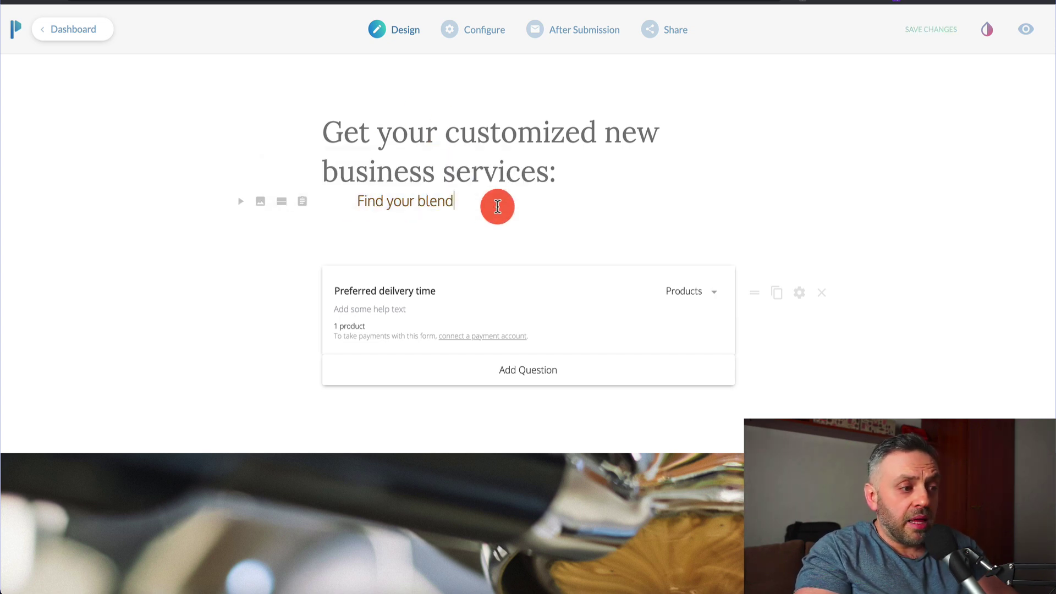
drag(451, 203, 308, 205)
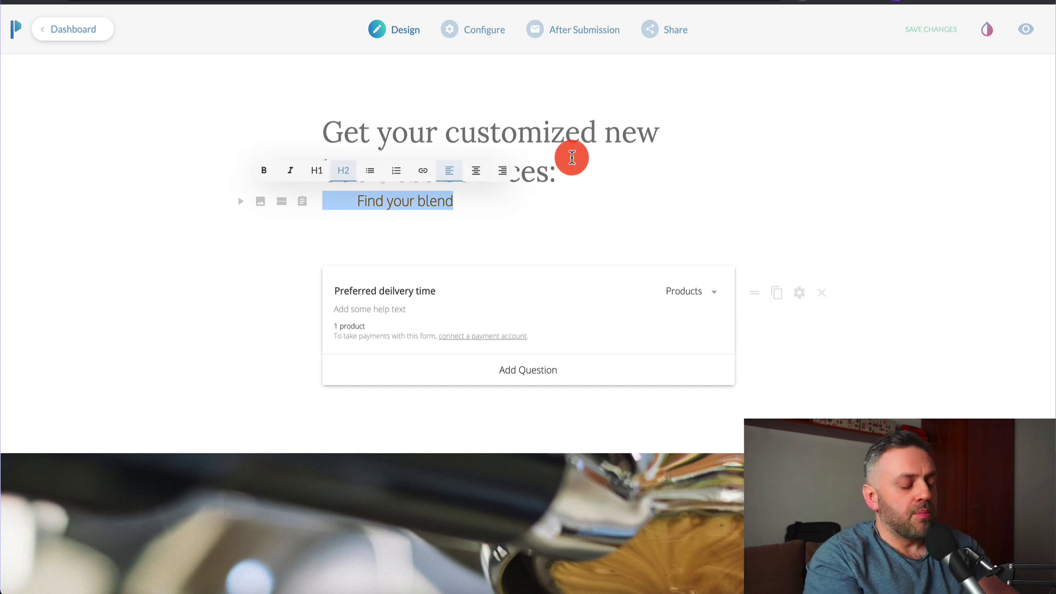
key(BackSpace)
text(Tell us about)
text( your business and)
text( we'll tell you )
text(gre)
key(BackSpace)
key(BackSpace)
key(BackSpace)
key(BackSpace)
key(BackSpace)
key(BackSpace)
key(BackSpace)
key(BackSpace)
key(BackSpace)
key(BackSpace)
key(BackSpace)
key(BackSpace)
text(show you amazing deals!)
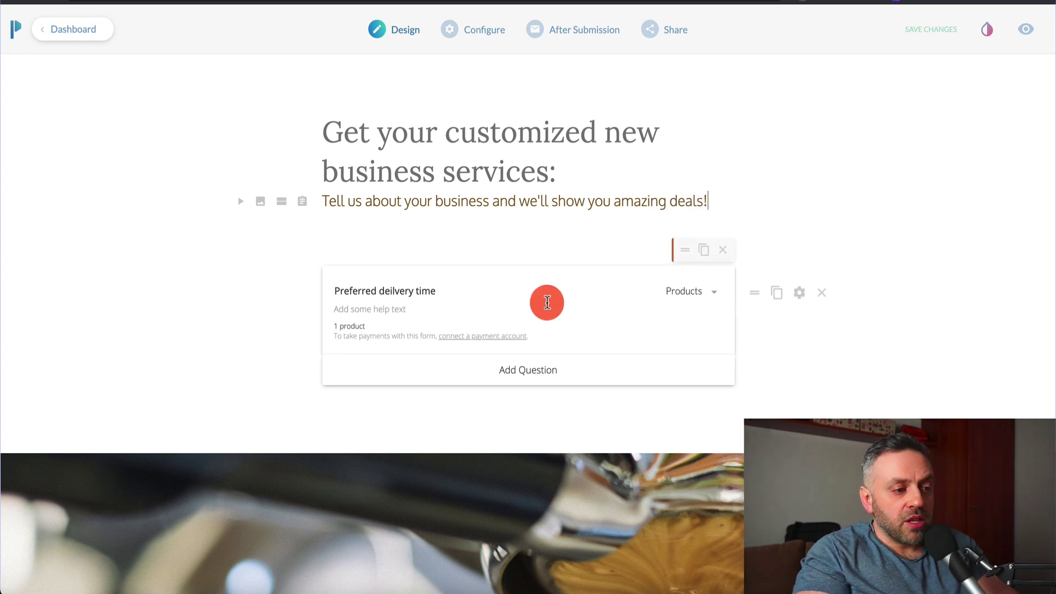
click(703, 250)
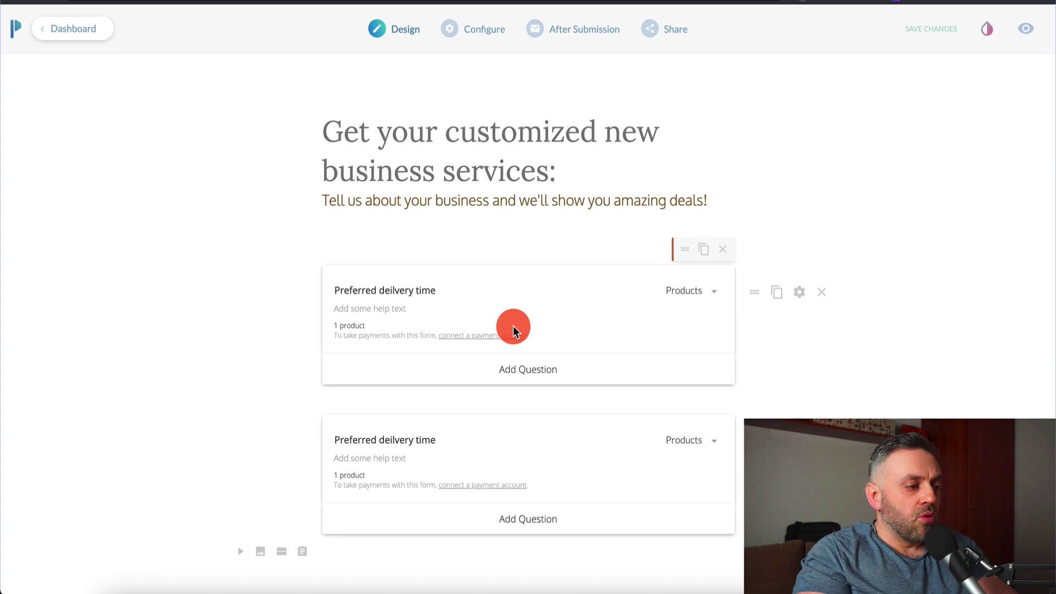
- Add a third question card and make the first one 'What's your name?' as a Text question
scroll(513, 326, down, 1)
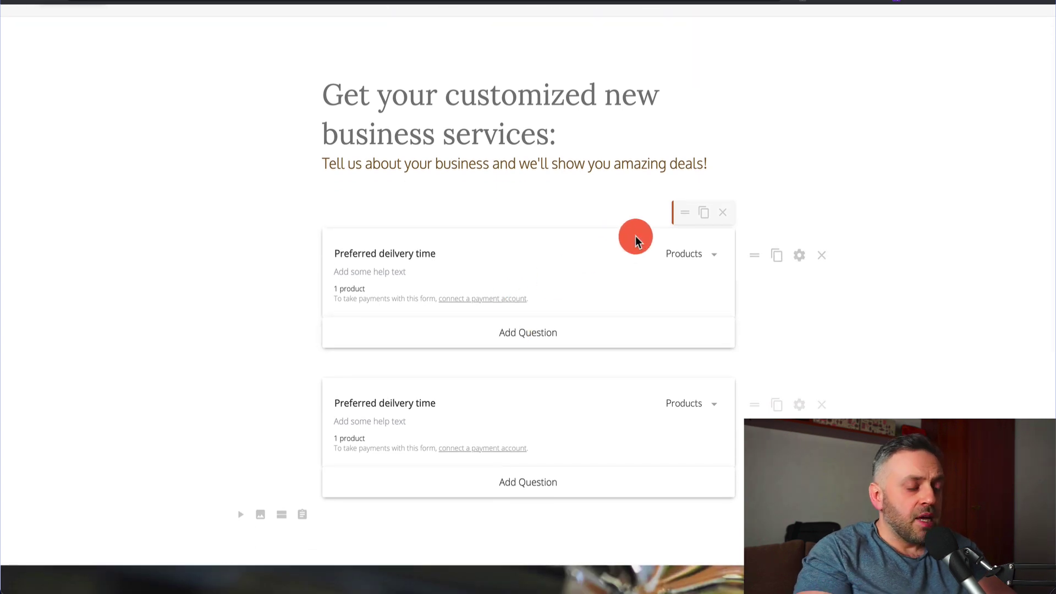
click(704, 211)
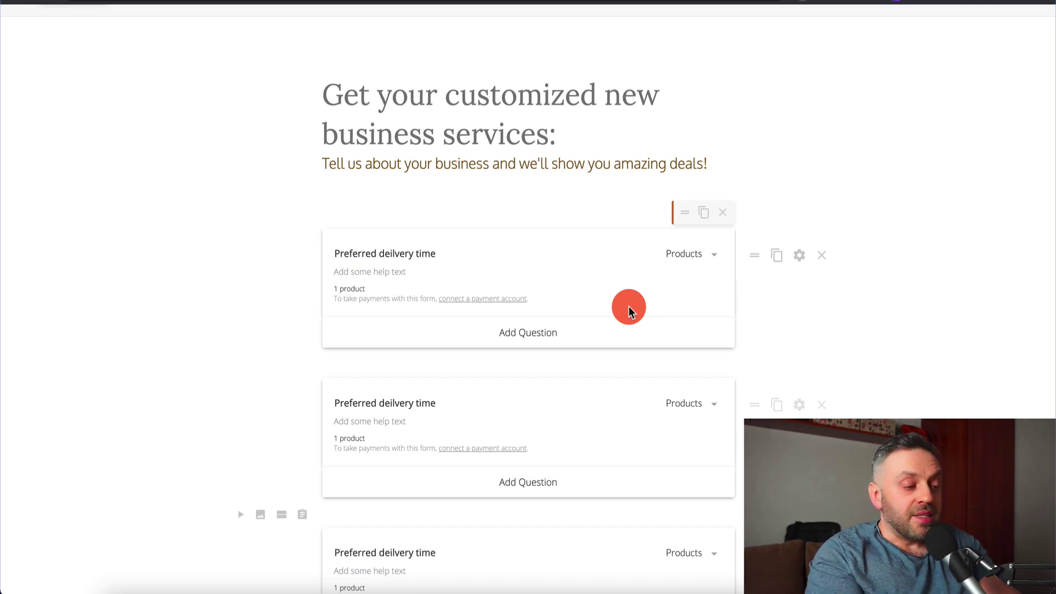
click(455, 260)
drag(456, 260, 327, 257)
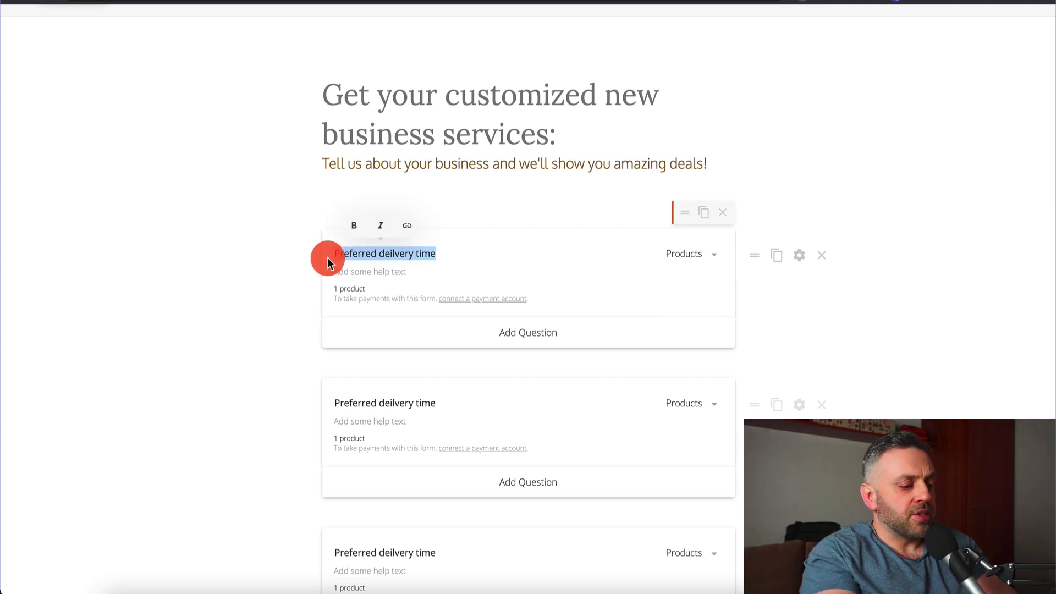
text(What's your name?)
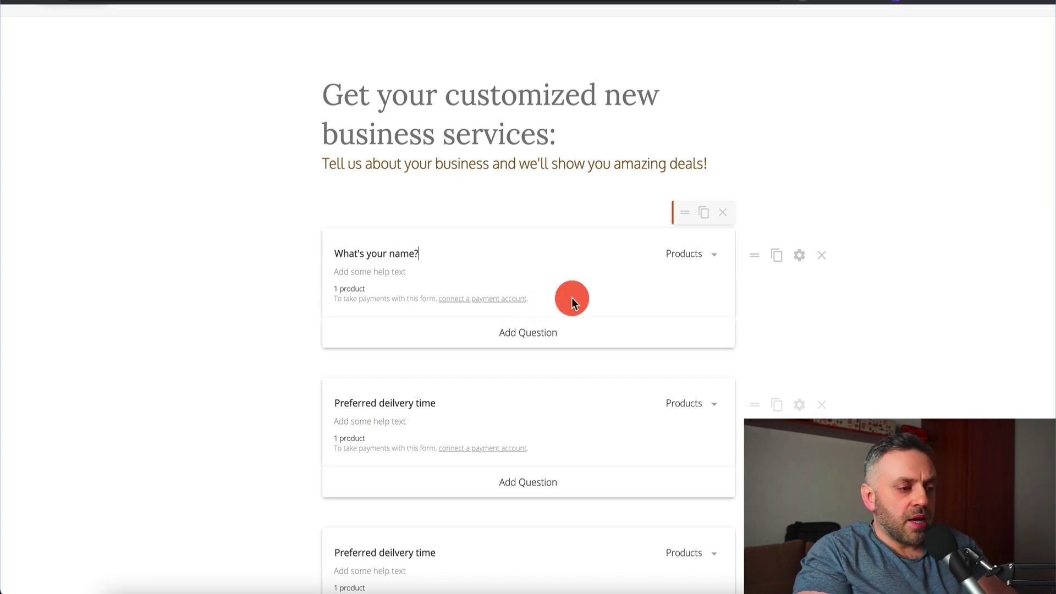
click(705, 251)
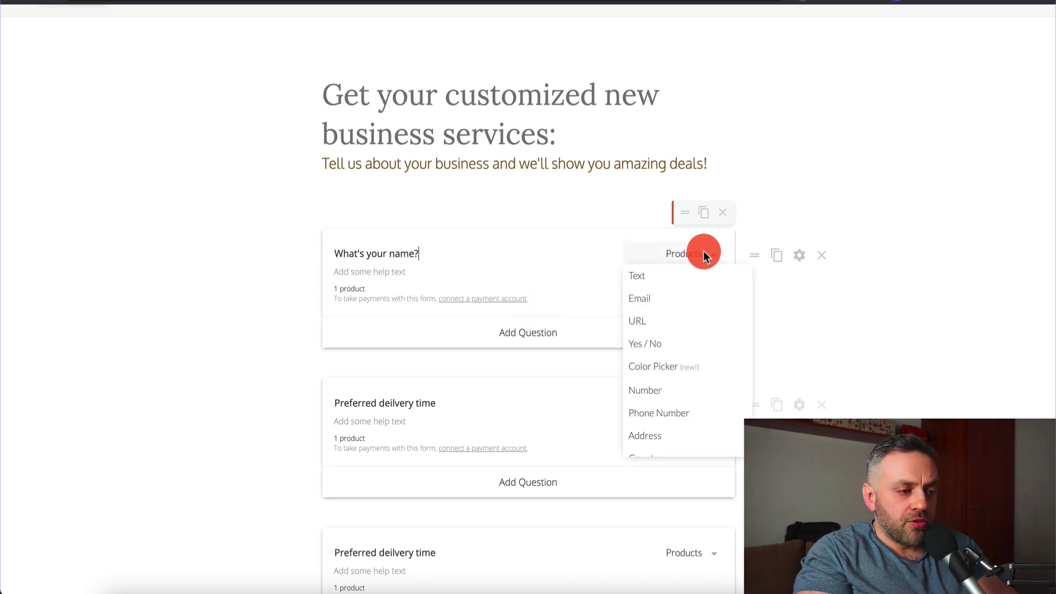
click(695, 279)
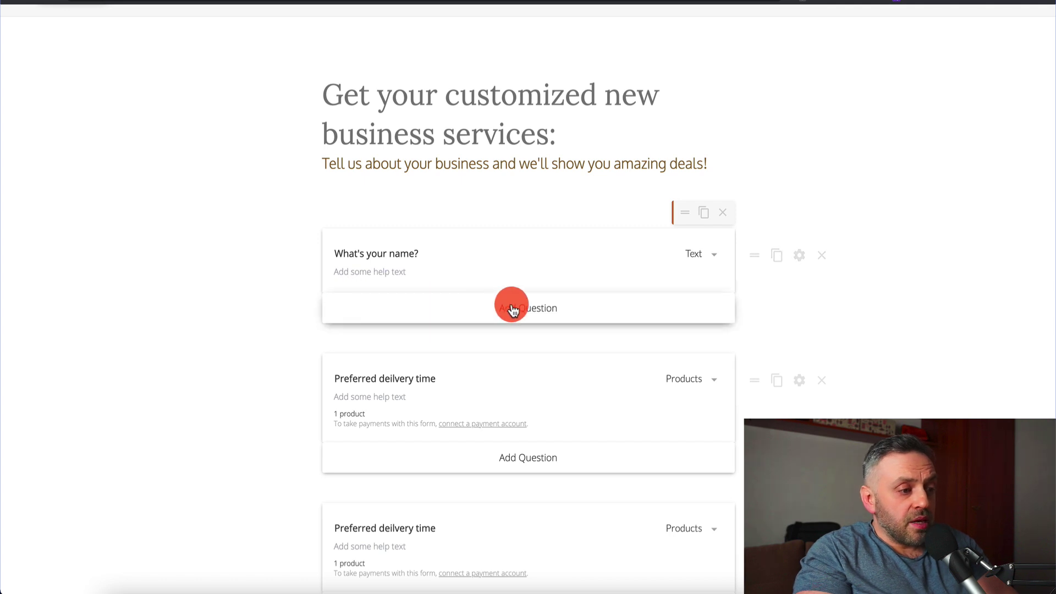
- Retitle the second question 'What is your best email?' and set its type to Email
click(410, 348)
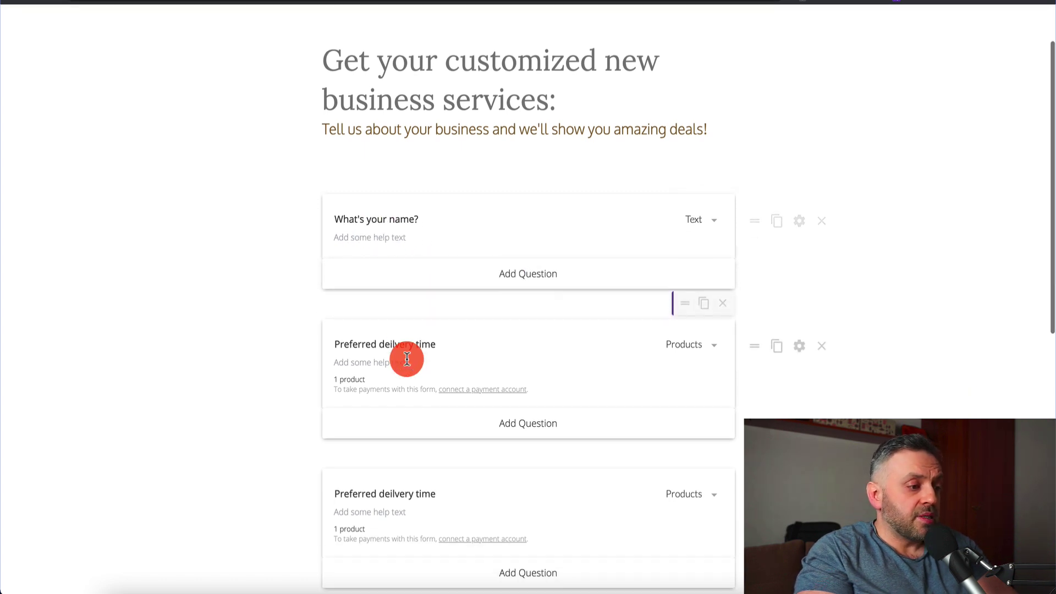
triple_click(455, 335)
text(What is your best email?)
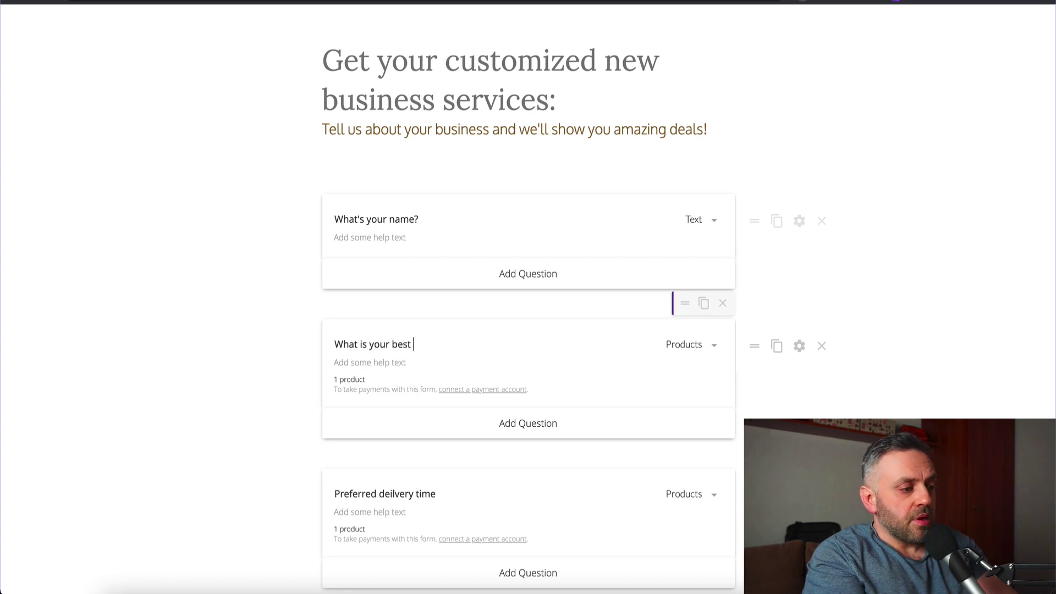
click(684, 346)
click(681, 387)
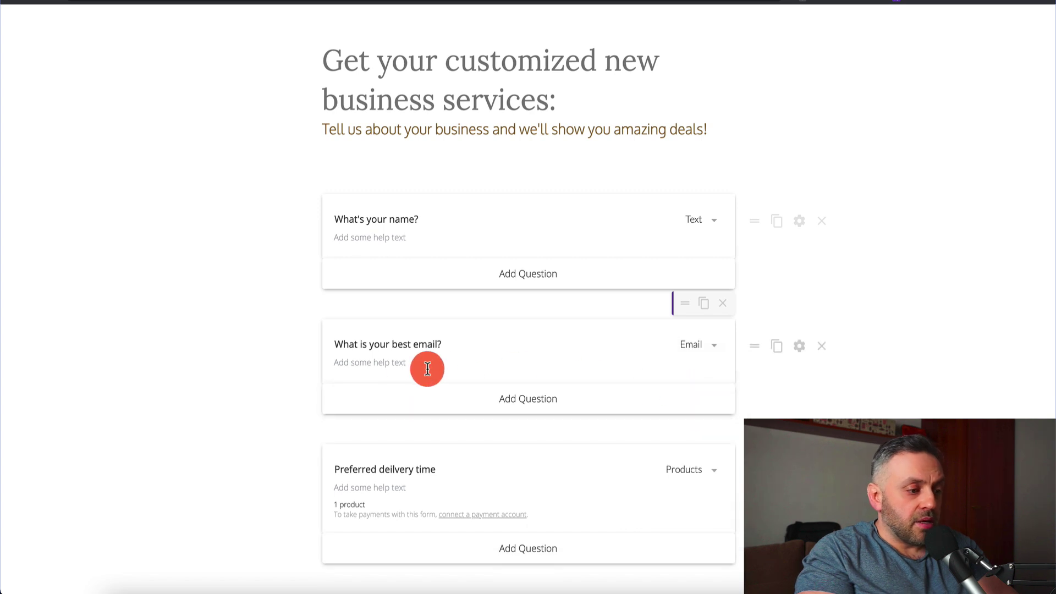
- Retitle the third question 'Where are you based?' and set its type to Country
scroll(407, 347, down, 3)
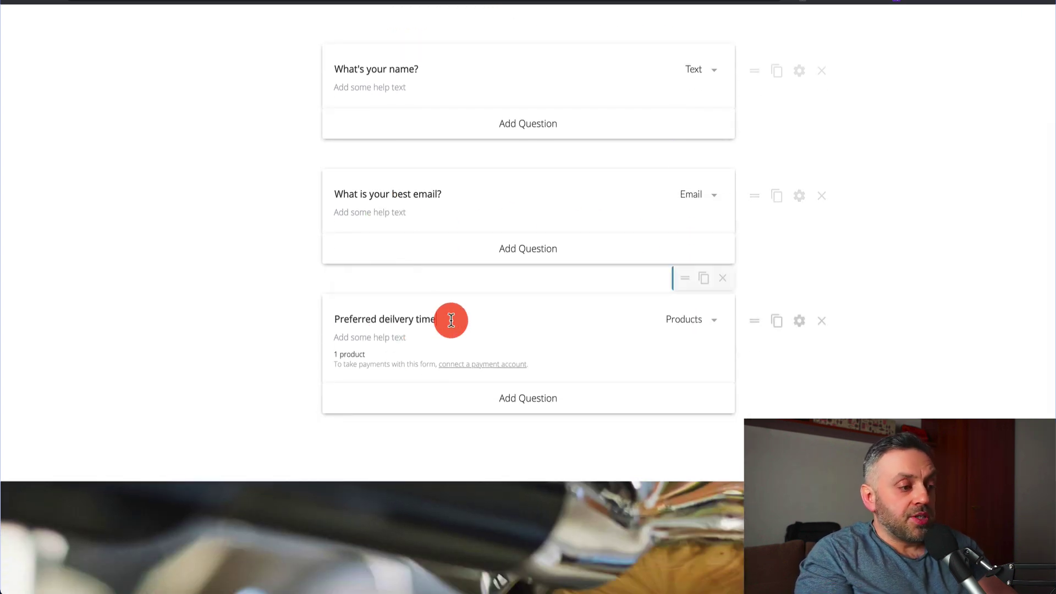
triple_click(450, 320)
text(W)
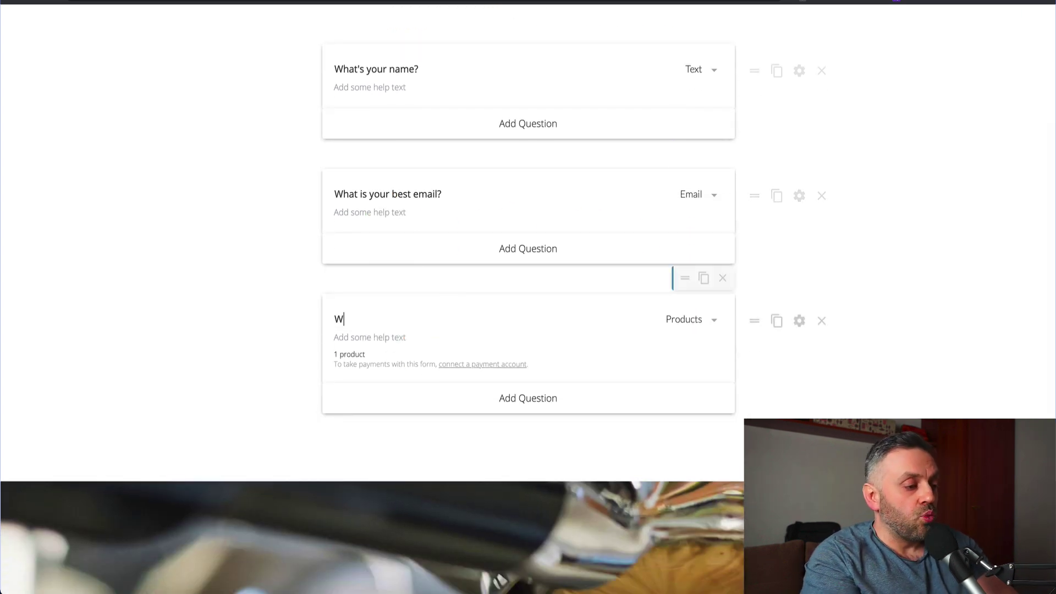
text(here do you live?)
key(super+a)
text(Wha)
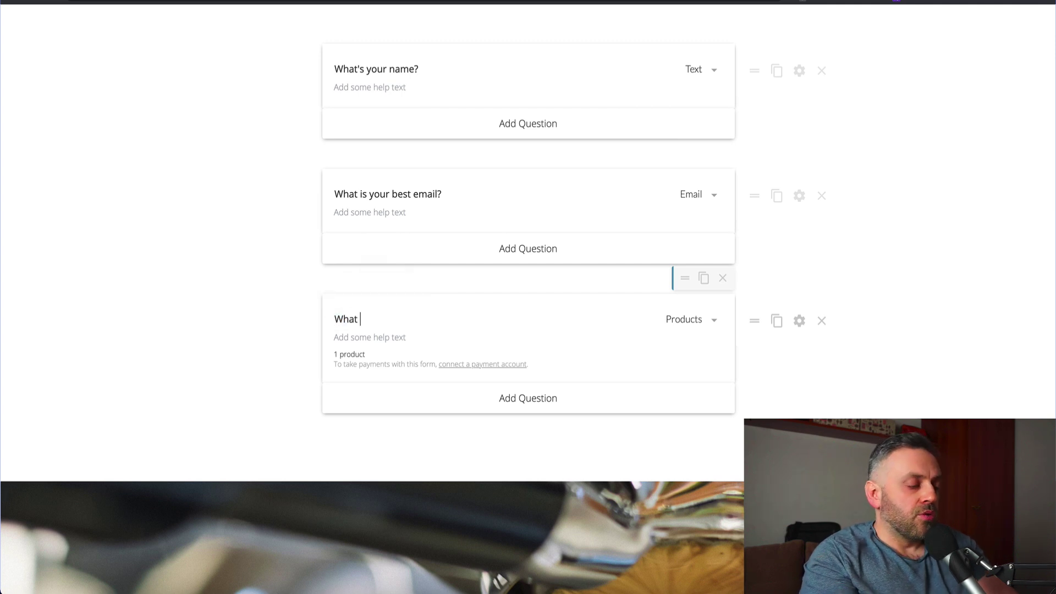
text(t)
key(super+a)
text(W)
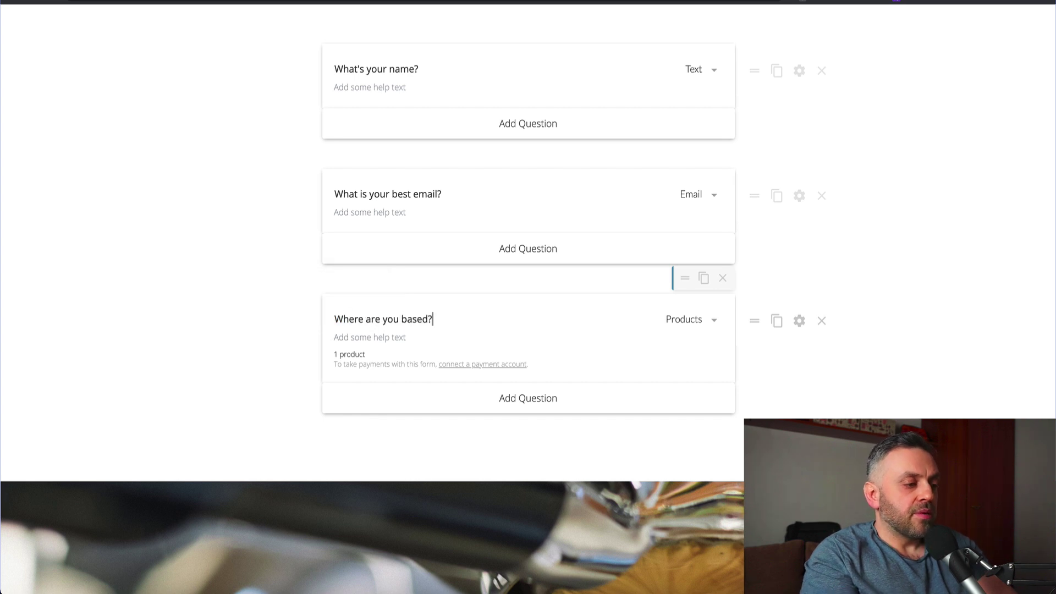
click(695, 319)
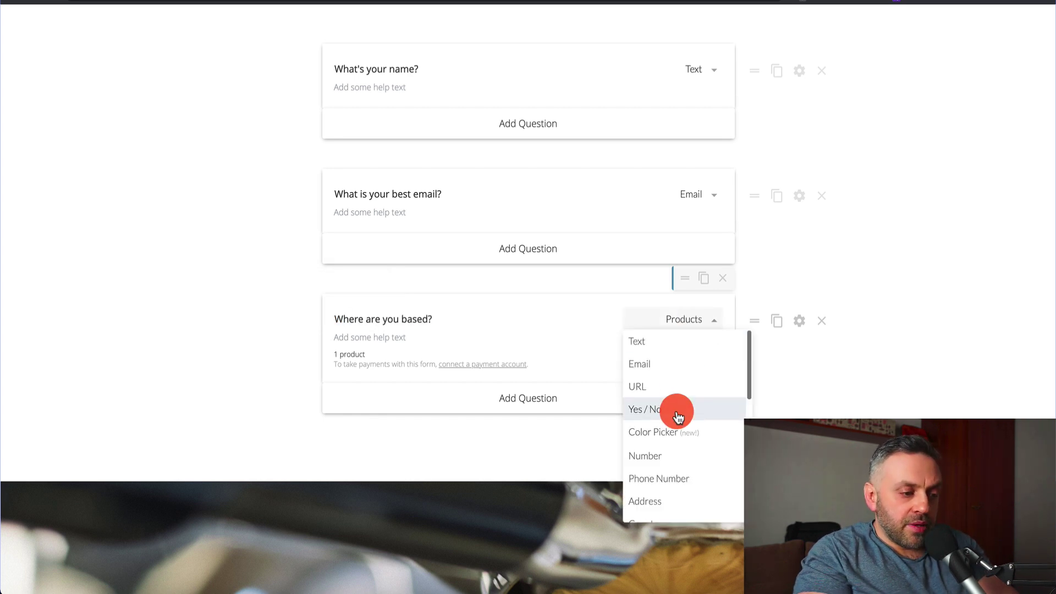
scroll(678, 414, down, 2)
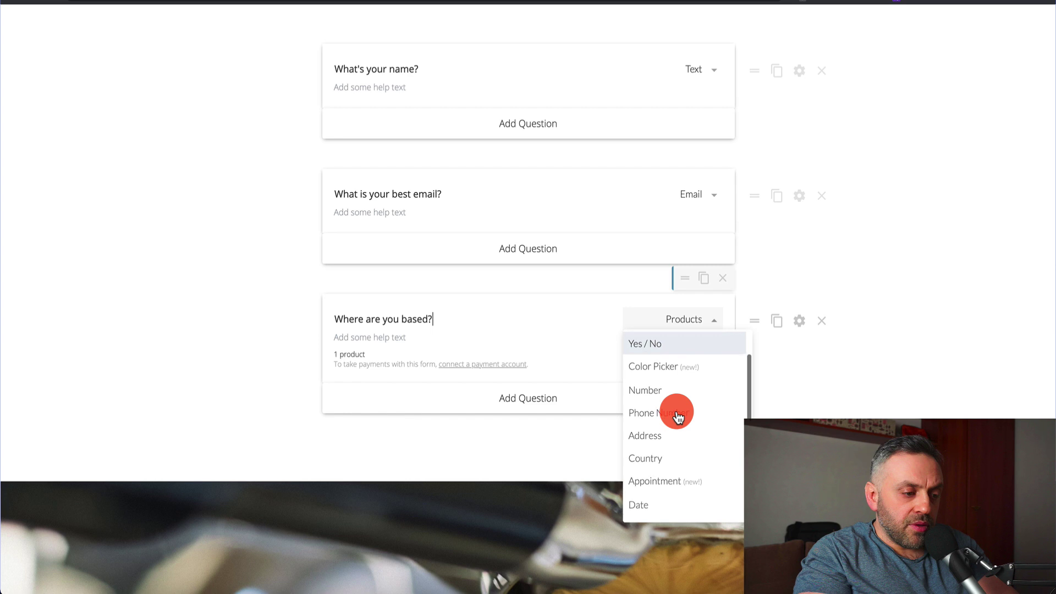
click(662, 460)
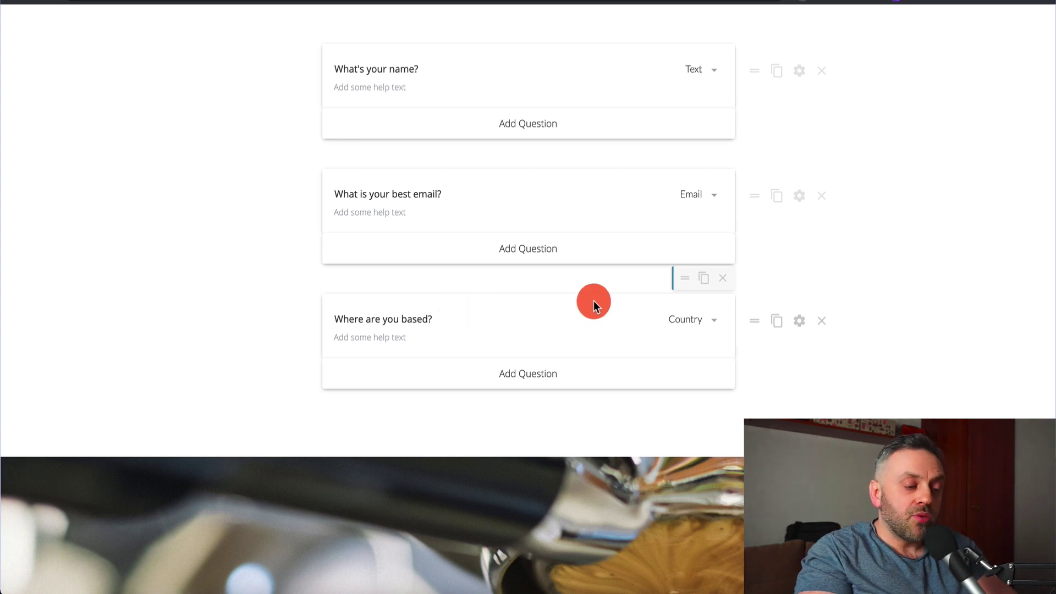
scroll(605, 301, down, 2)
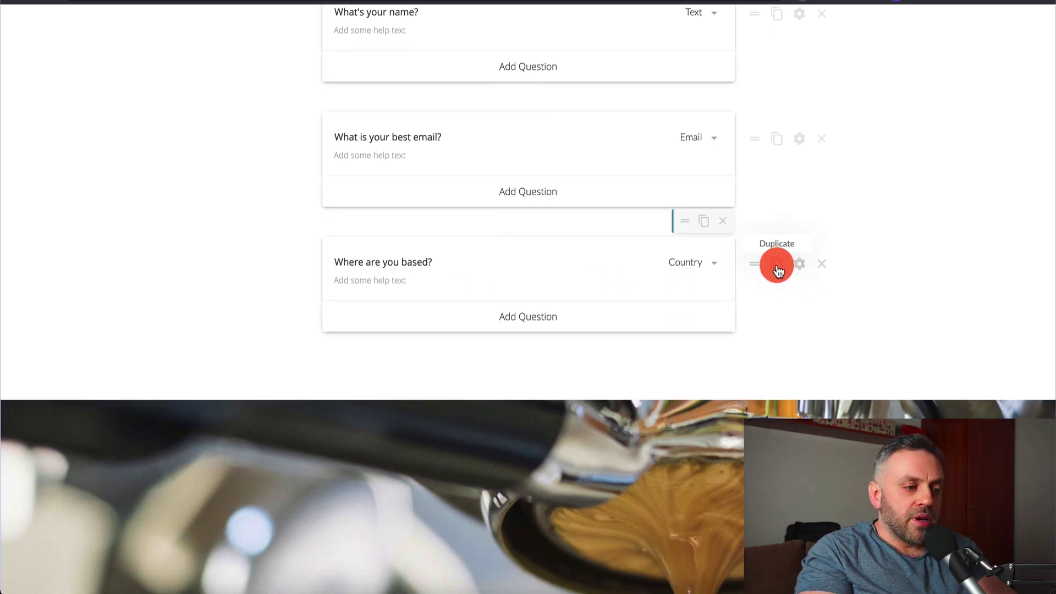
- Duplicate the Country question and retitle the copy 'What kind of deals are you looking for?'
click(776, 268)
scroll(280, 372, up, 2)
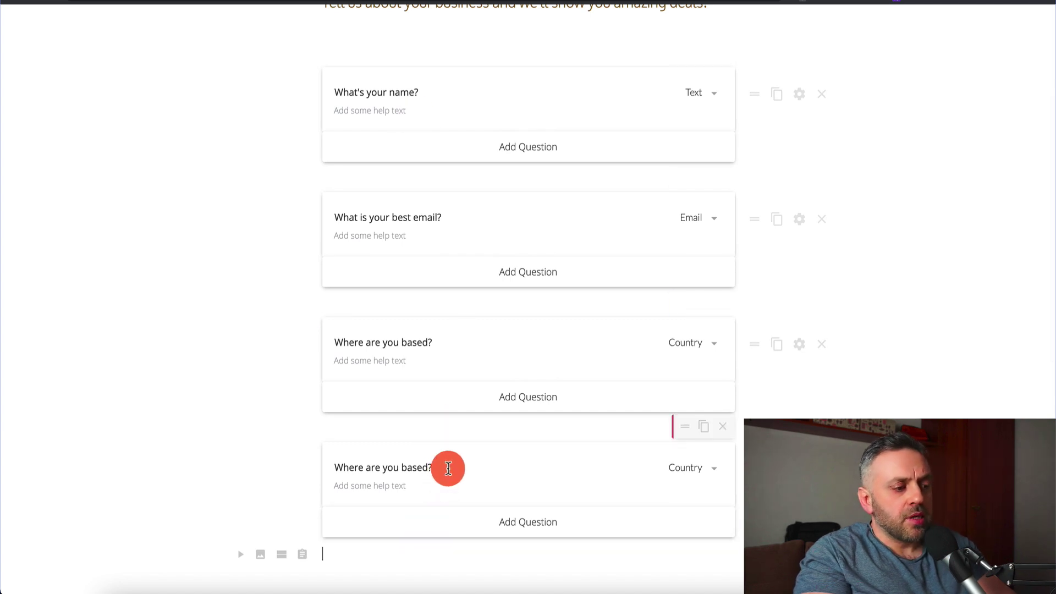
click(448, 468)
scroll(448, 468, down, 2)
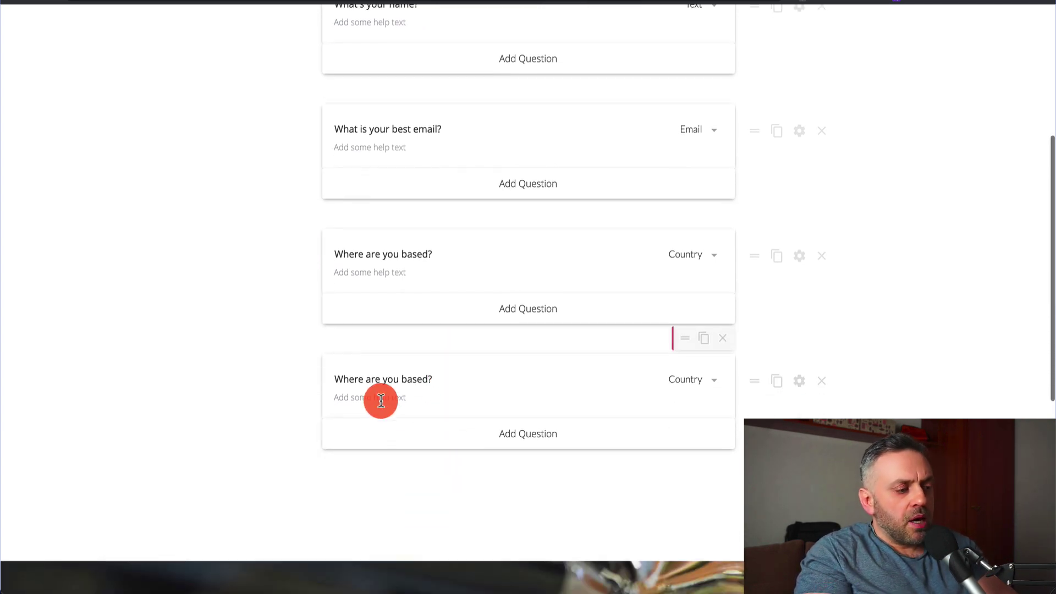
triple_click(475, 383)
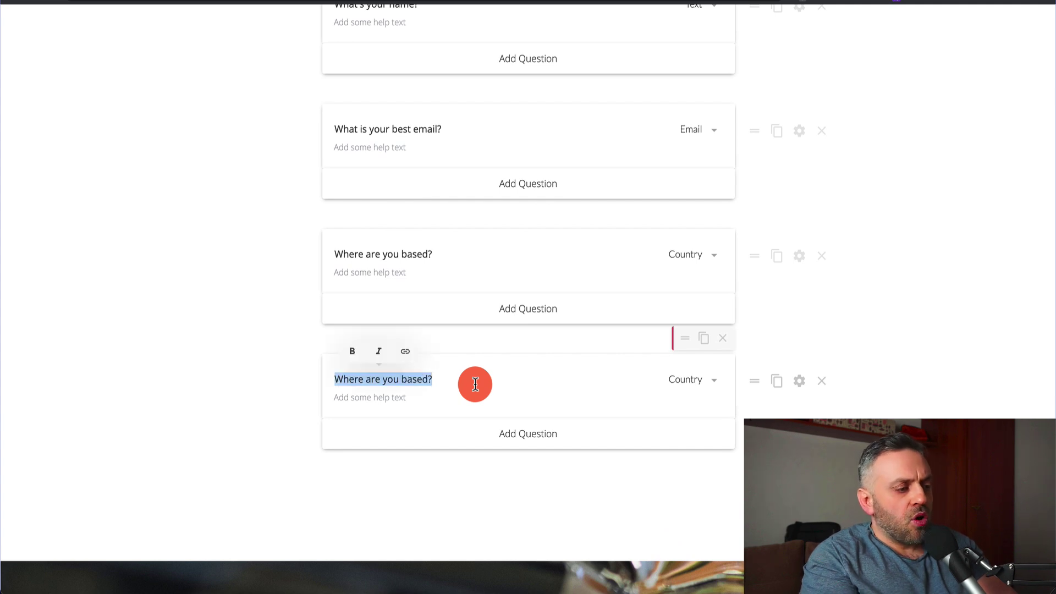
text(Whic)
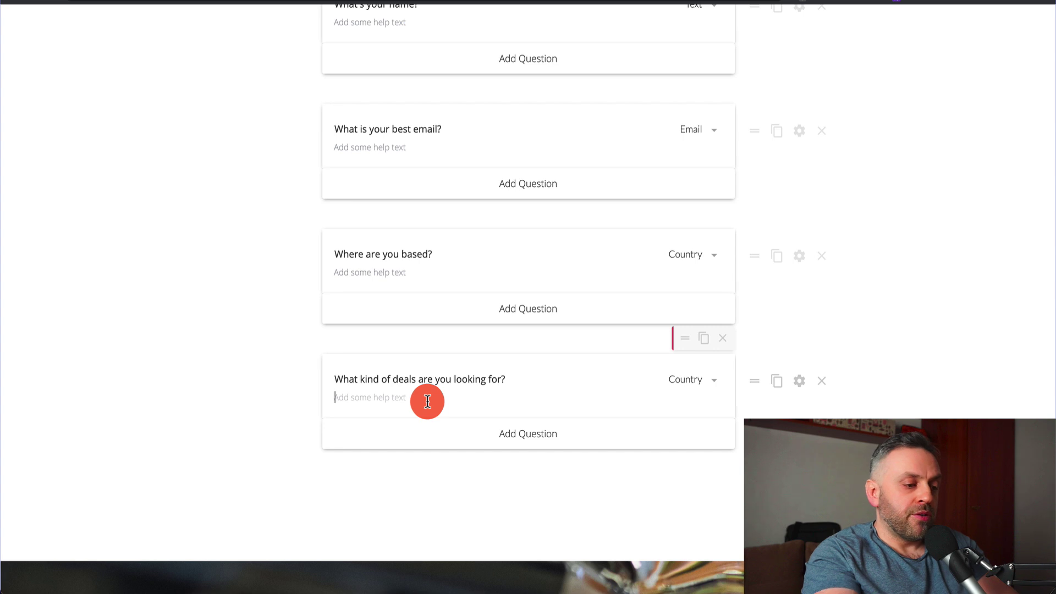
- Change the new question's answer type to Multiple Choice
click(692, 381)
scroll(684, 488, down, 3)
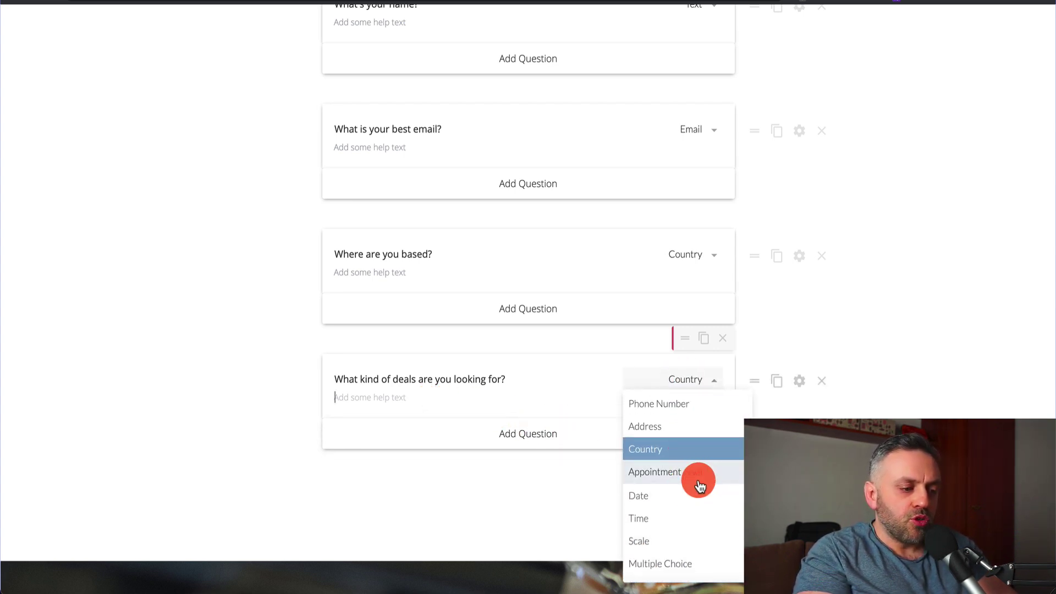
scroll(698, 481, down, 3)
click(689, 448)
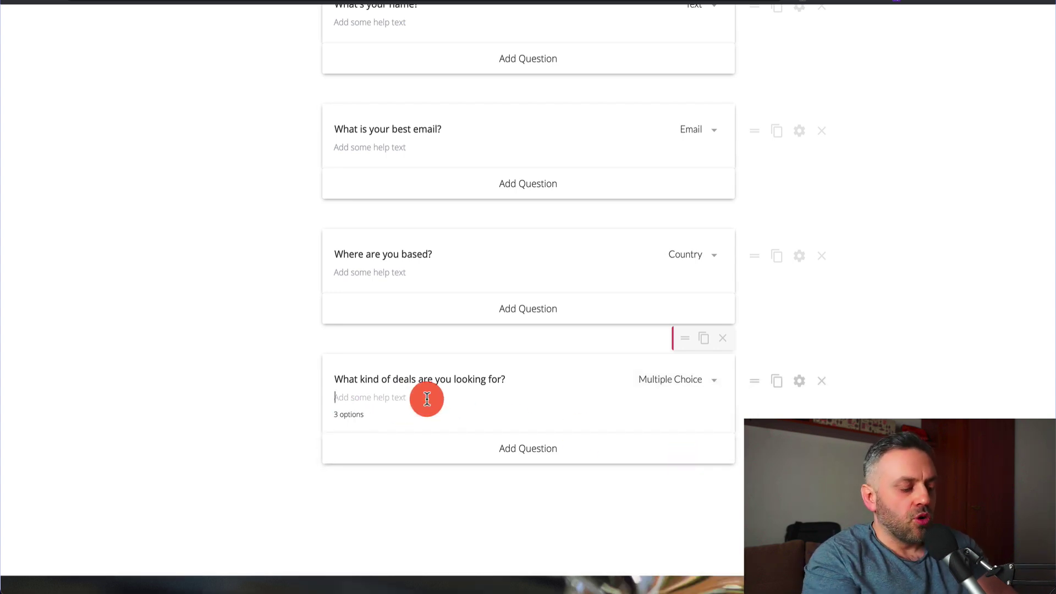
- Bring the secret-key table over from the notes as the question's help text
click(434, 589)
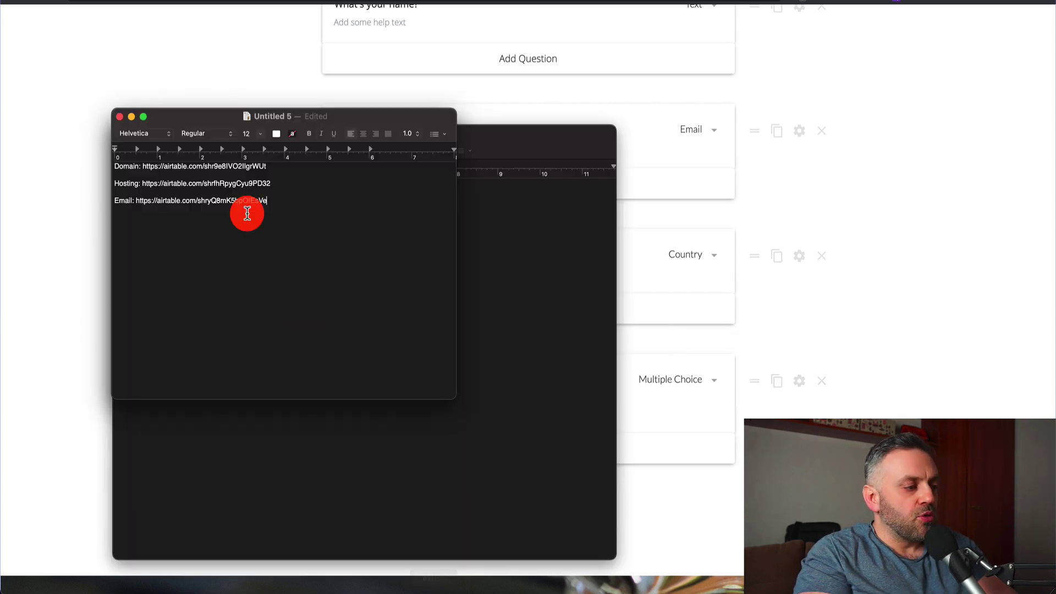
key(super+Tab)
scroll(266, 434, down, 1)
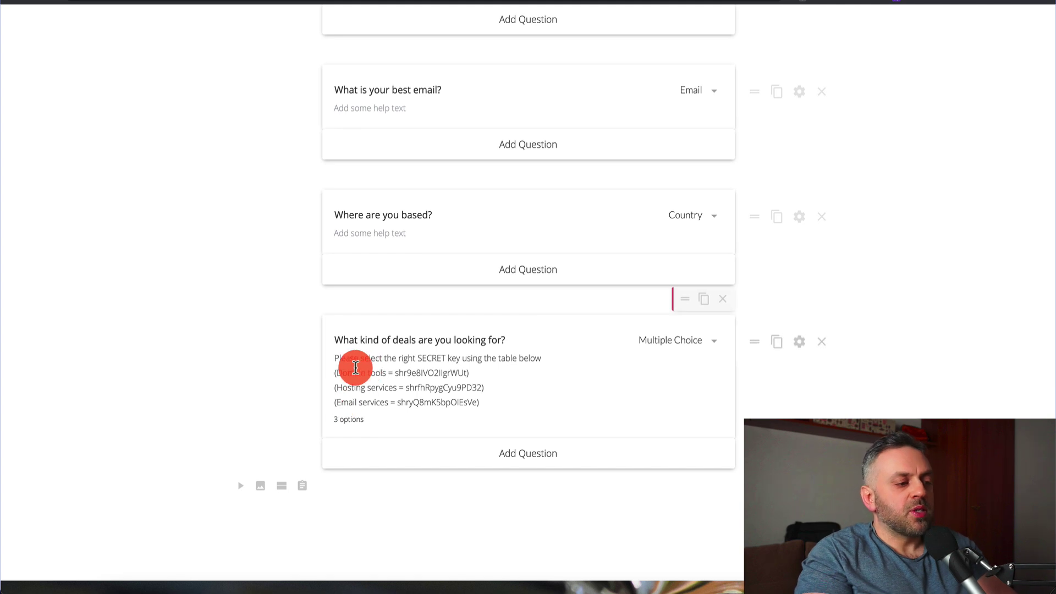
drag(356, 367, 343, 362)
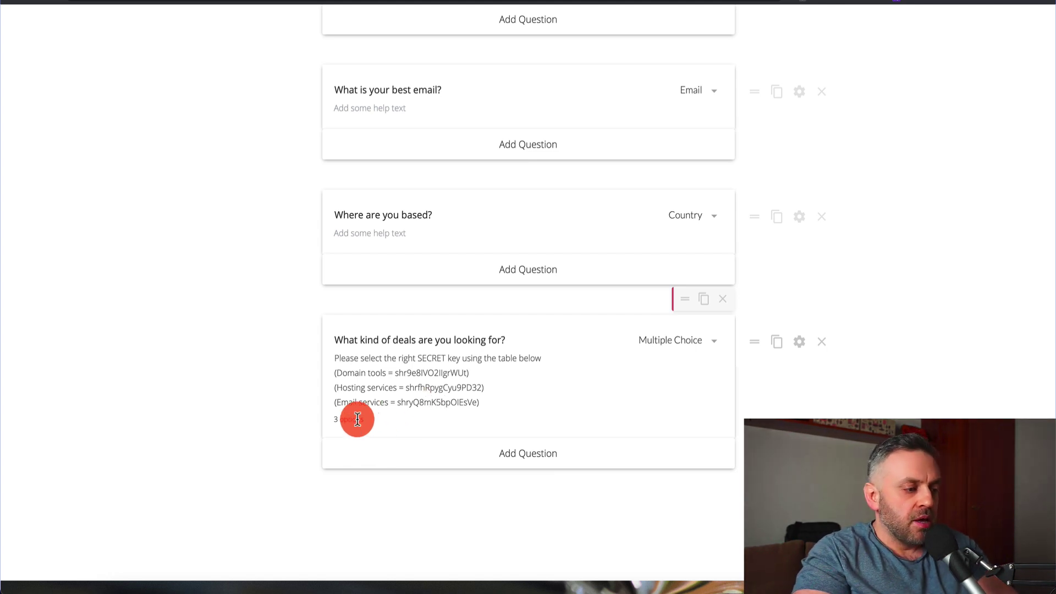
- Replace the deals question's existing options with the Domain secret key from the notes
click(795, 345)
scroll(427, 277, down, 2)
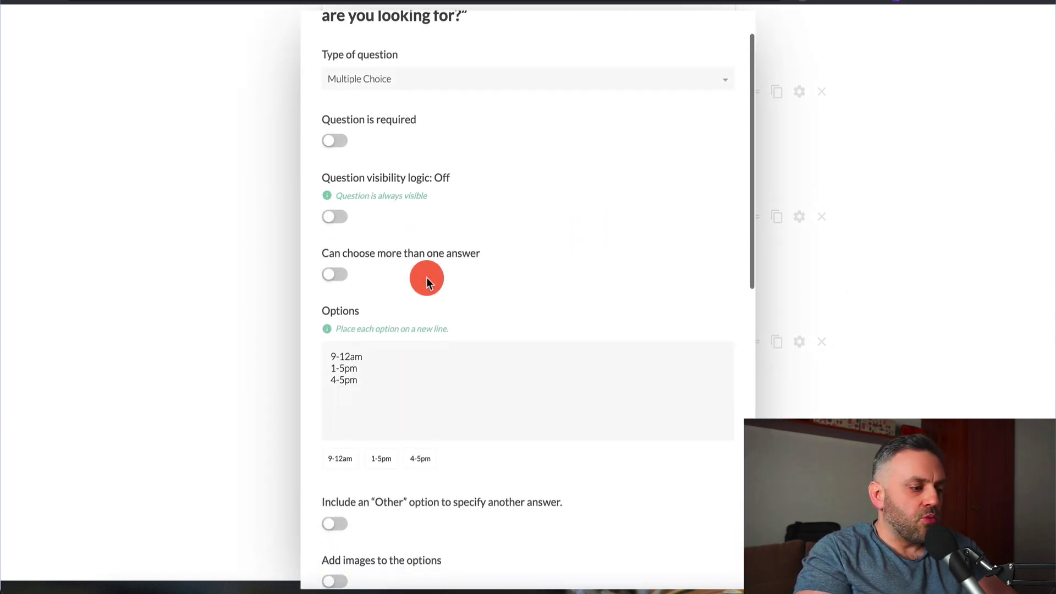
drag(384, 340, 315, 299)
key(super+Tab)
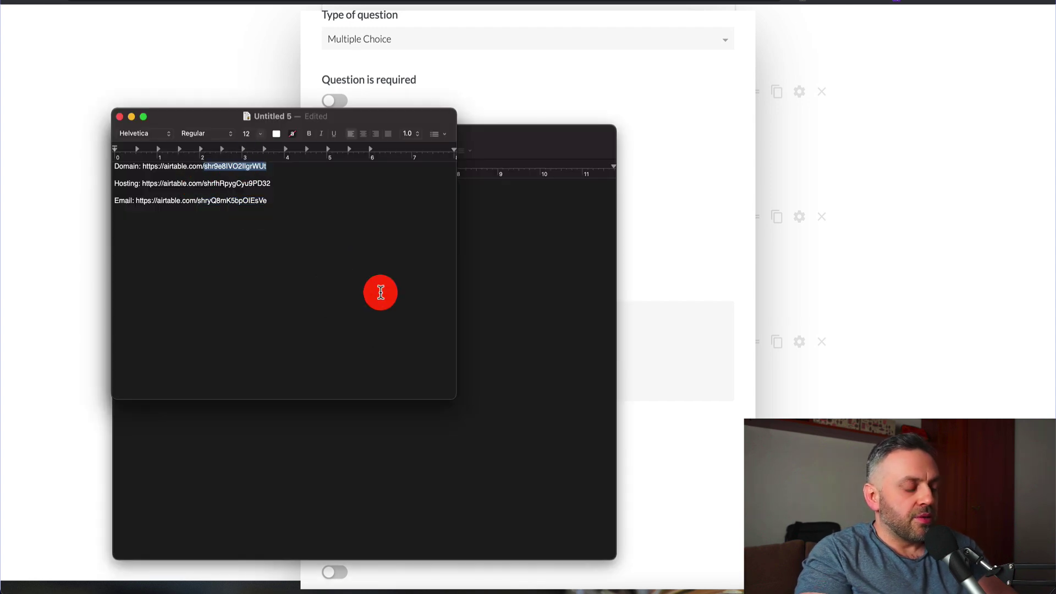
key(super+Tab)
- Add the Hosting and Email secret keys from the notes as the remaining options
key(super+Tab)
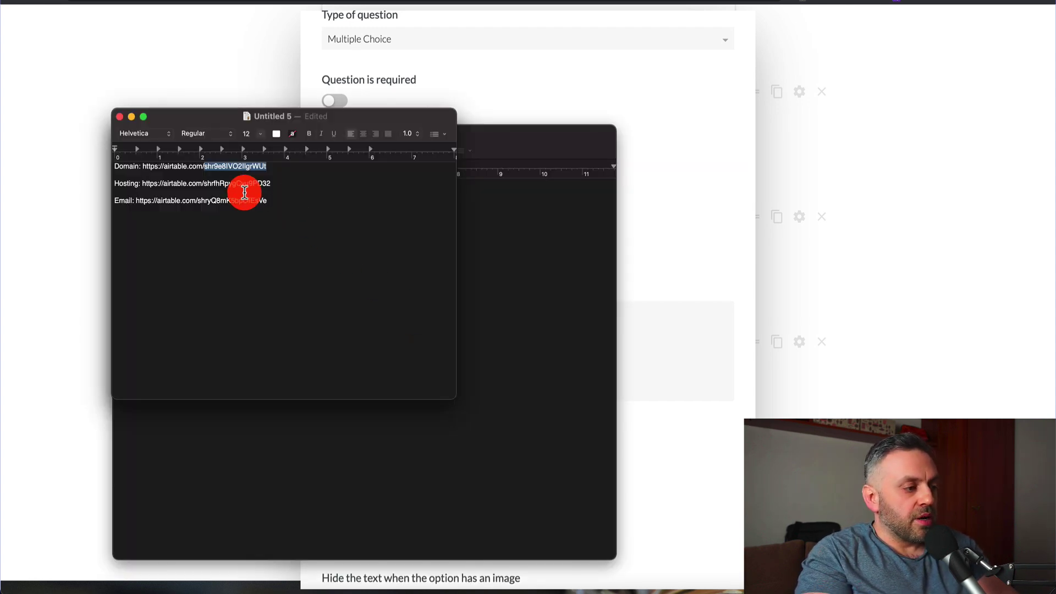
key(super+Tab)
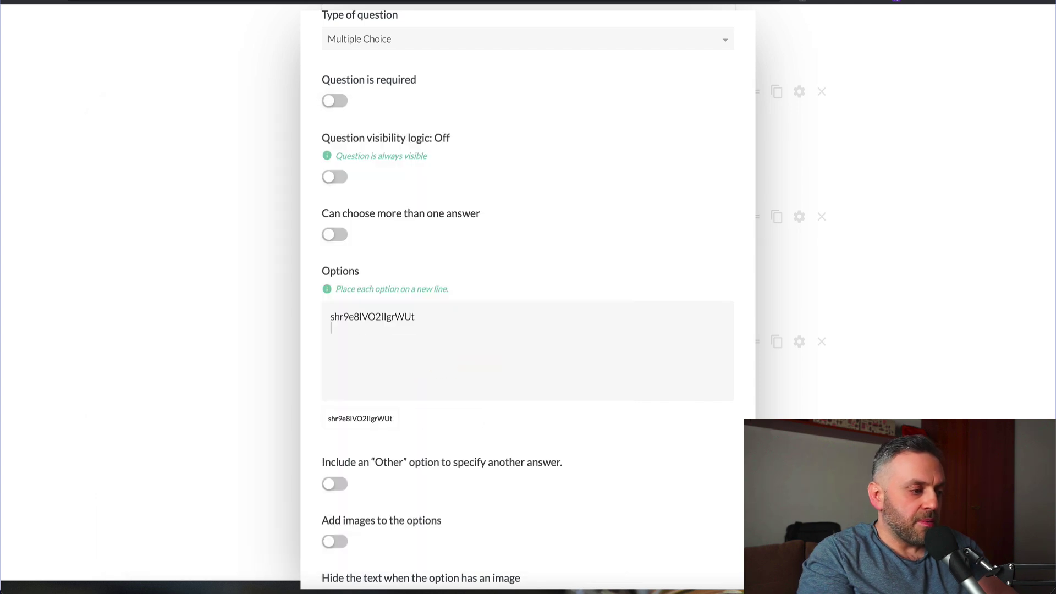
key(super+Tab)
click(236, 204)
click(244, 201)
key(super+Tab)
key(Return)
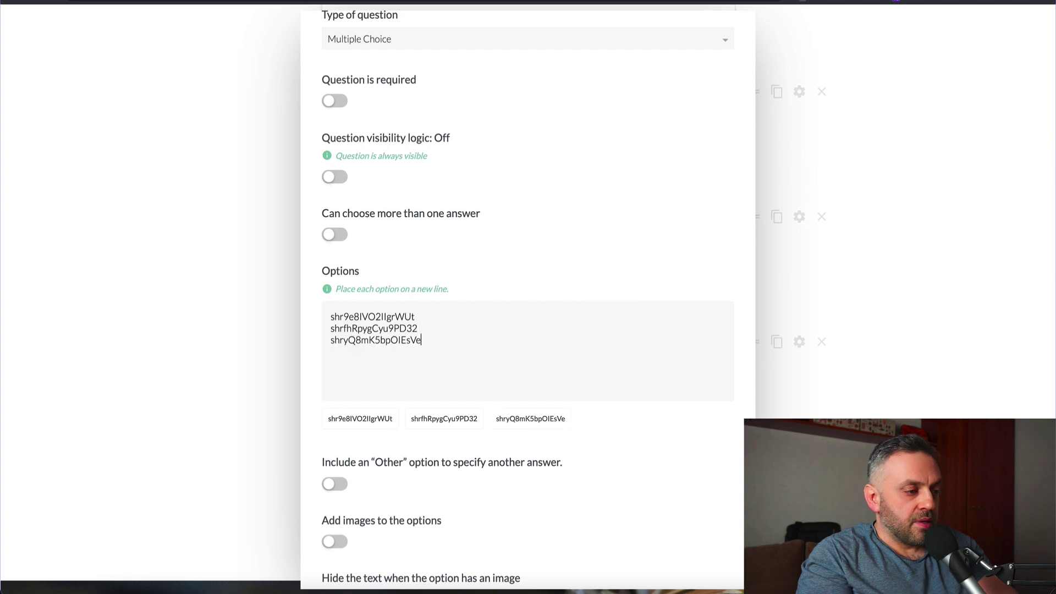
- Switch on Question is required for the deals question and return to the editor
scroll(327, 380, down, 3)
scroll(325, 377, up, 5)
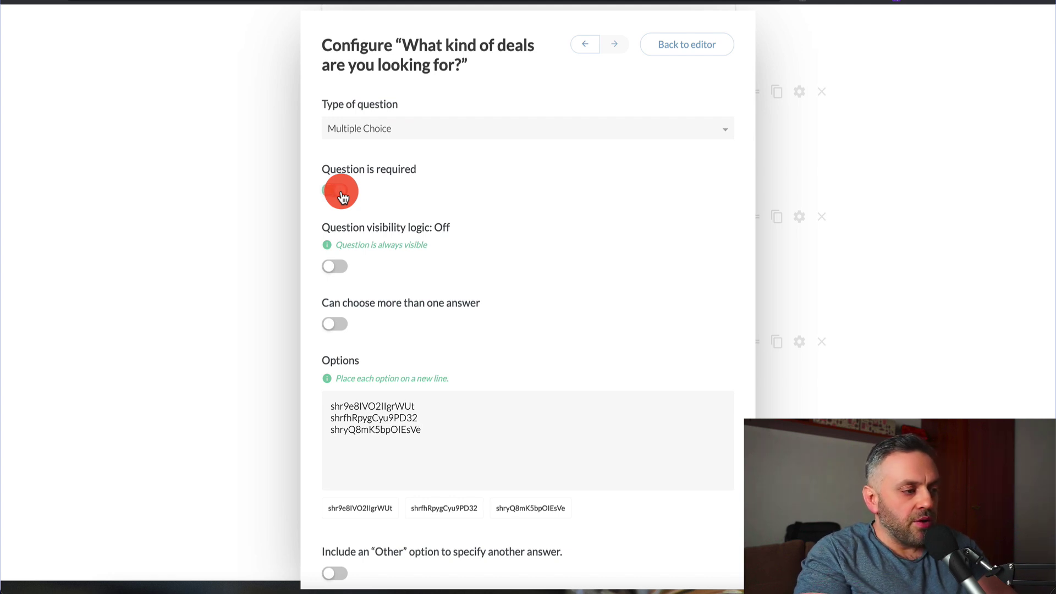
click(341, 197)
scroll(373, 295, down, 3)
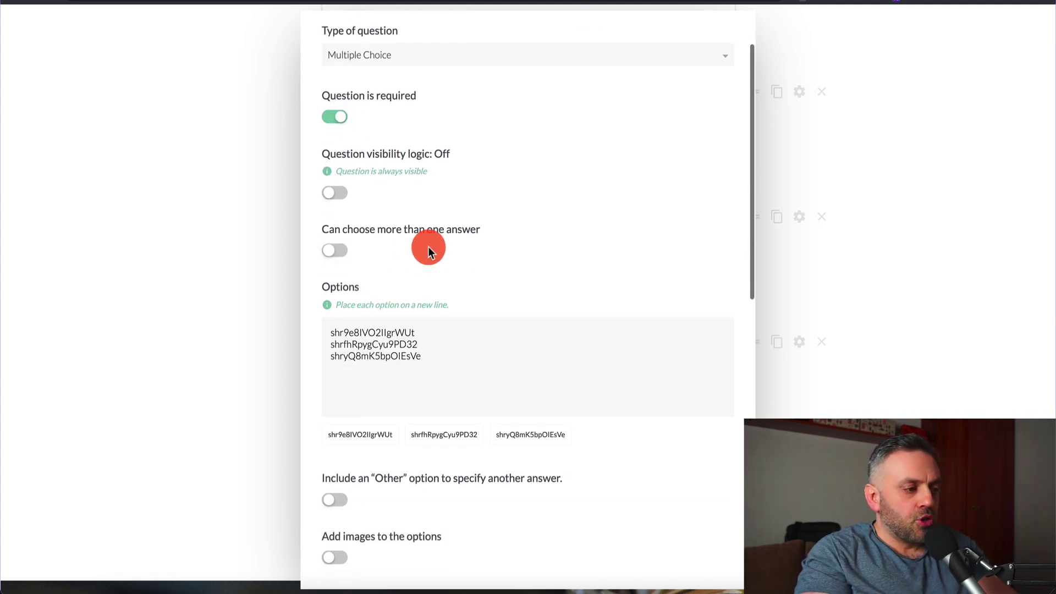
scroll(388, 255, down, 5)
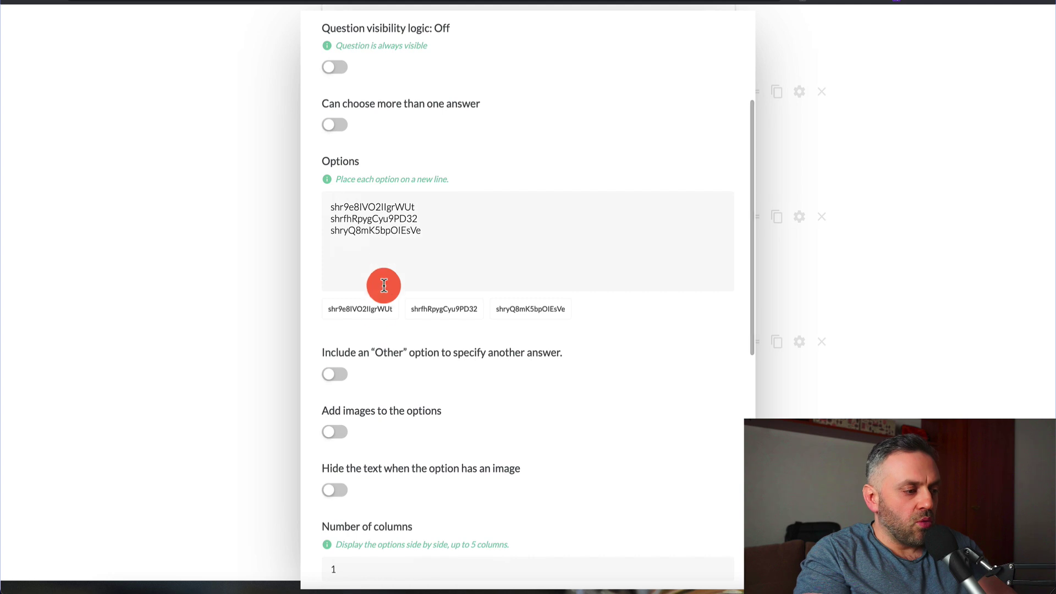
scroll(454, 377, down, 15)
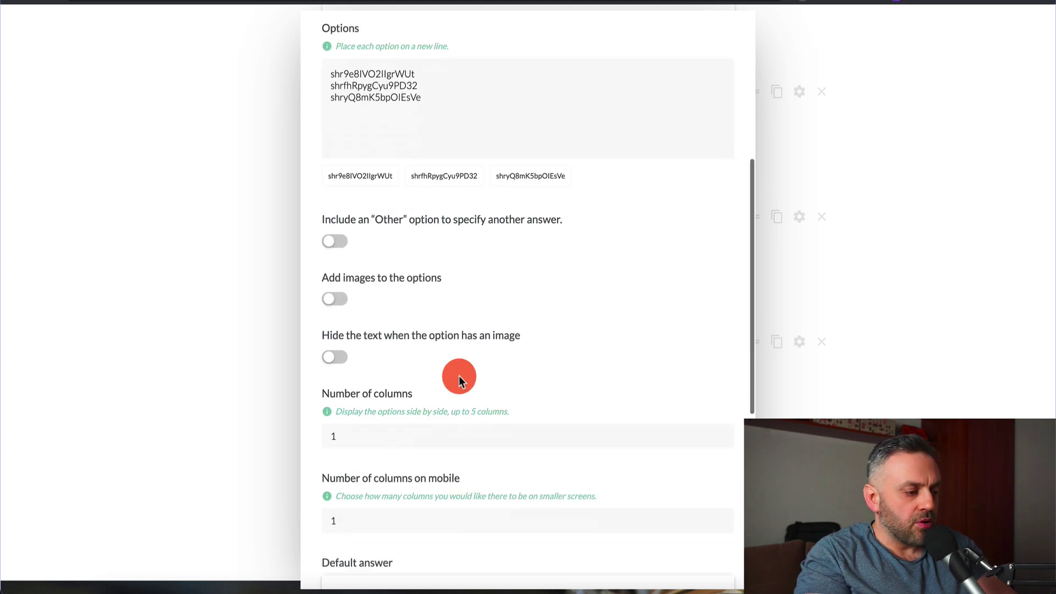
scroll(460, 382, down, 2)
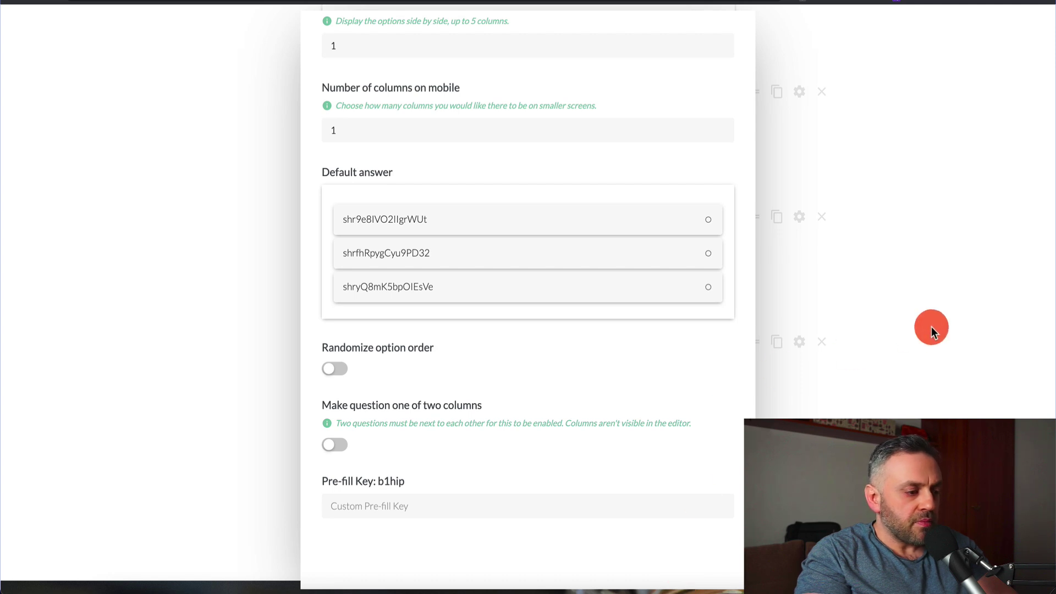
click(932, 326)
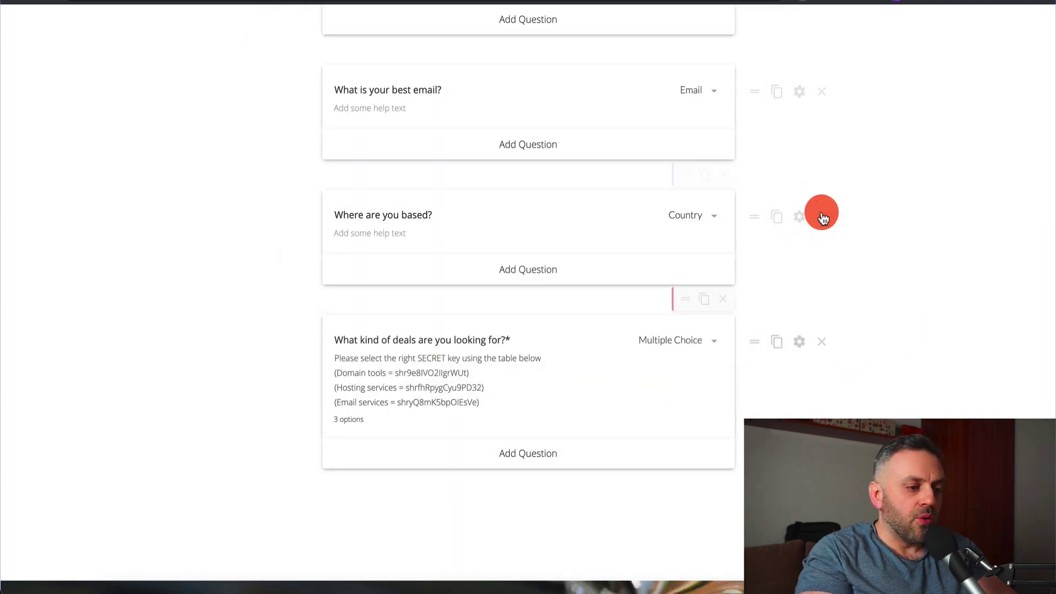
scroll(804, 223, up, 6)
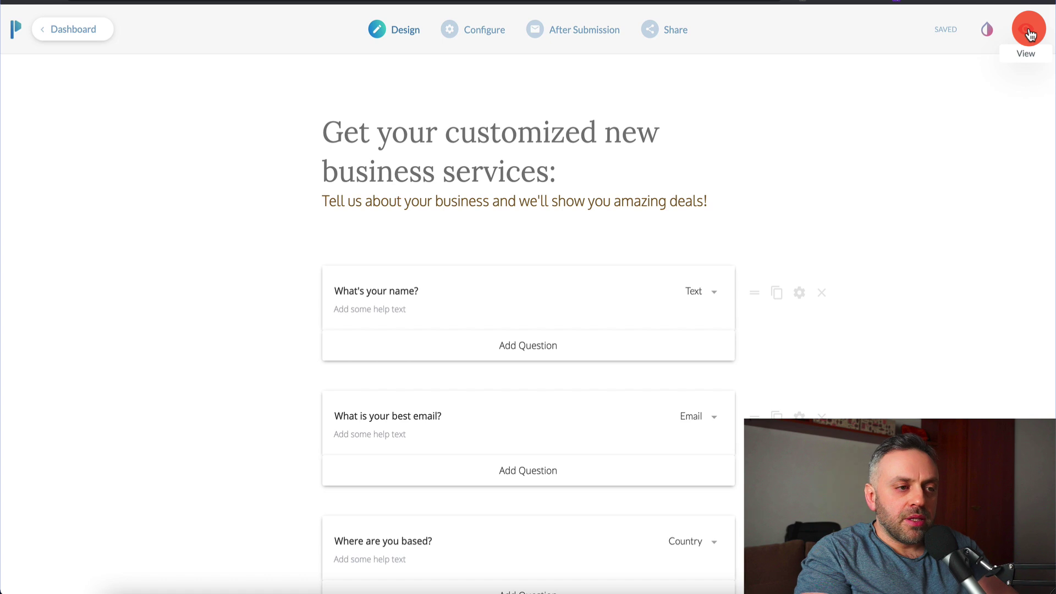
click(1028, 30)
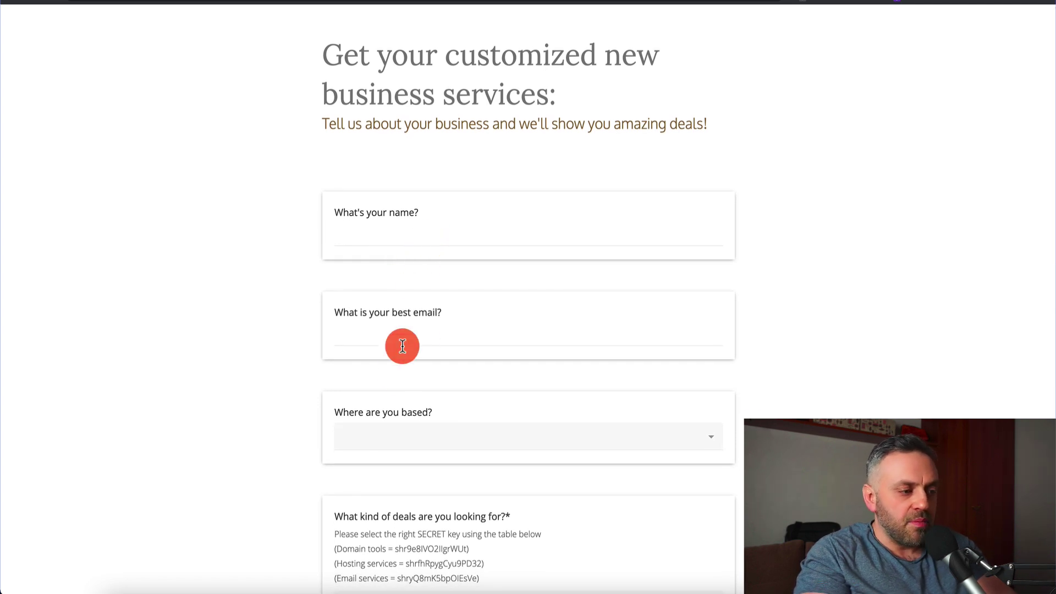
scroll(289, 439, down, 3)
scroll(447, 420, down, 1)
scroll(448, 428, down, 2)
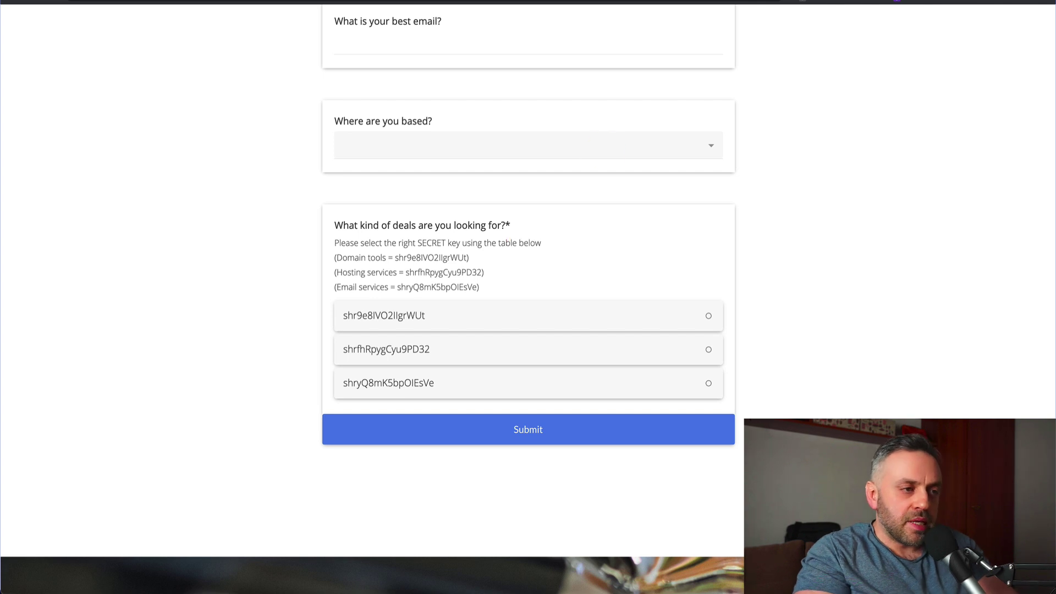
key(ctrl+shift+Tab)
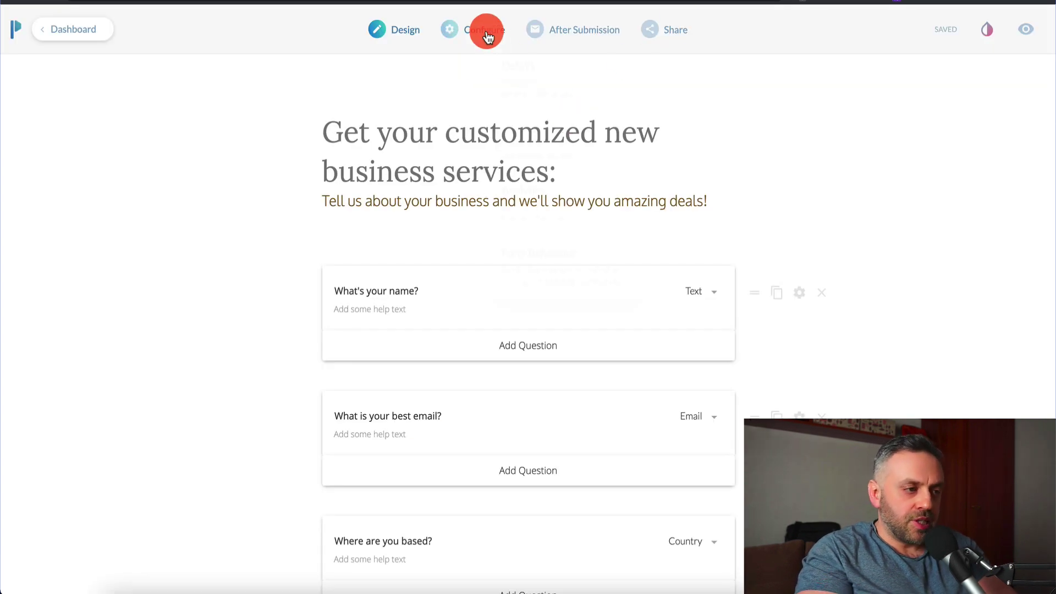
- Open the After Submission Success Pages & Redirects settings
mouse_move(592, 36)
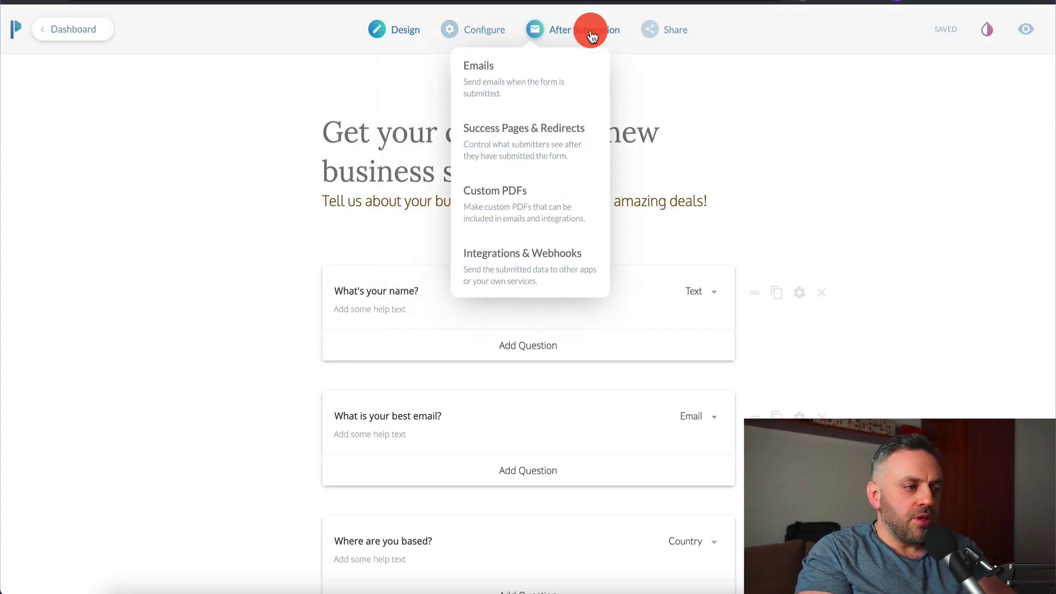
click(562, 38)
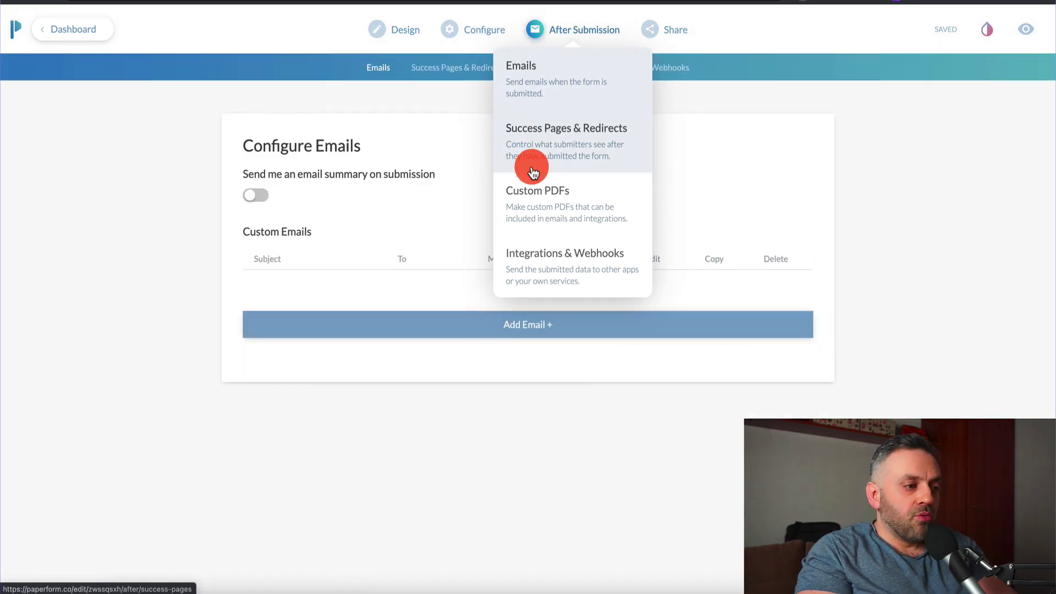
click(553, 146)
scroll(543, 251, down, 3)
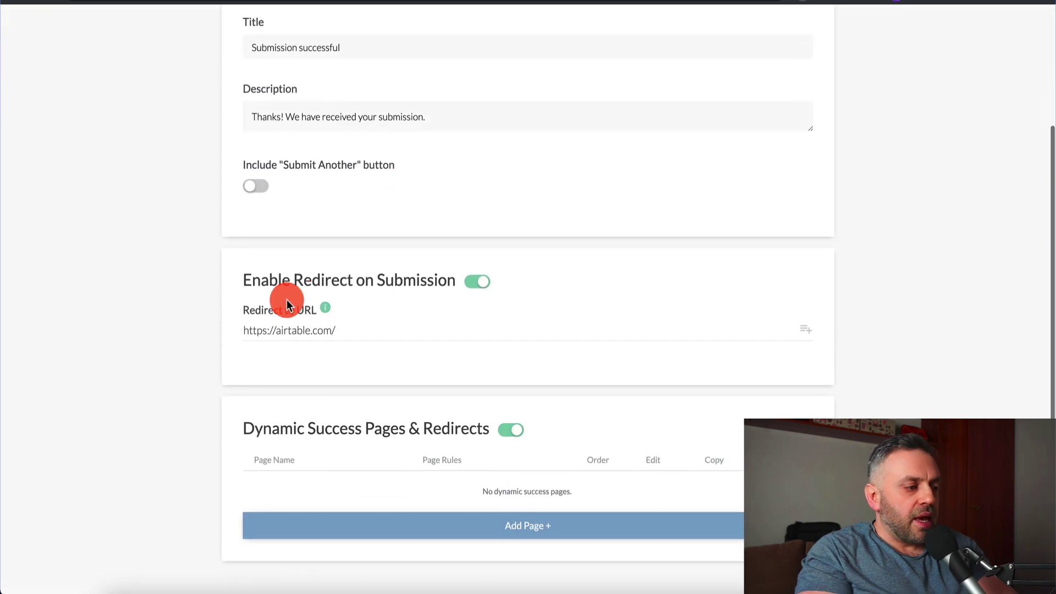
- Append the deals question's answer to the airtable.com/ redirect URL and save
click(348, 330)
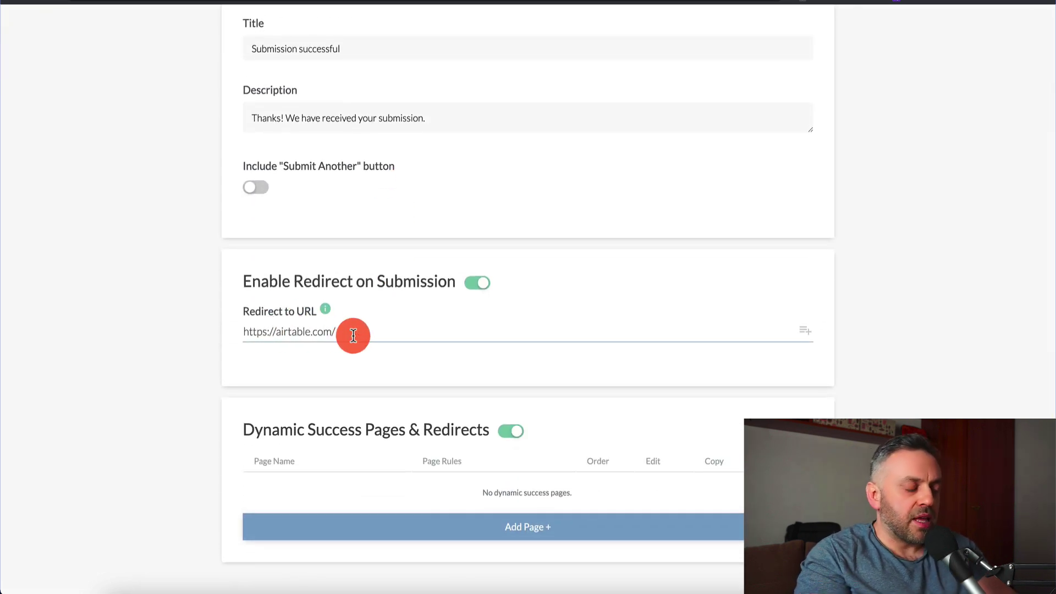
key(super+Tab)
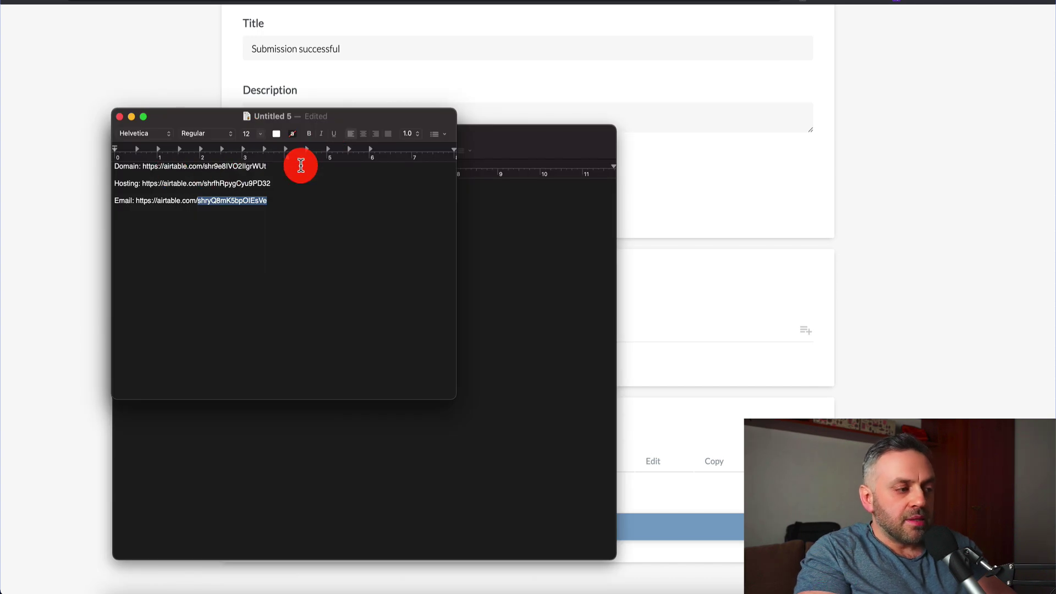
key(super+Tab)
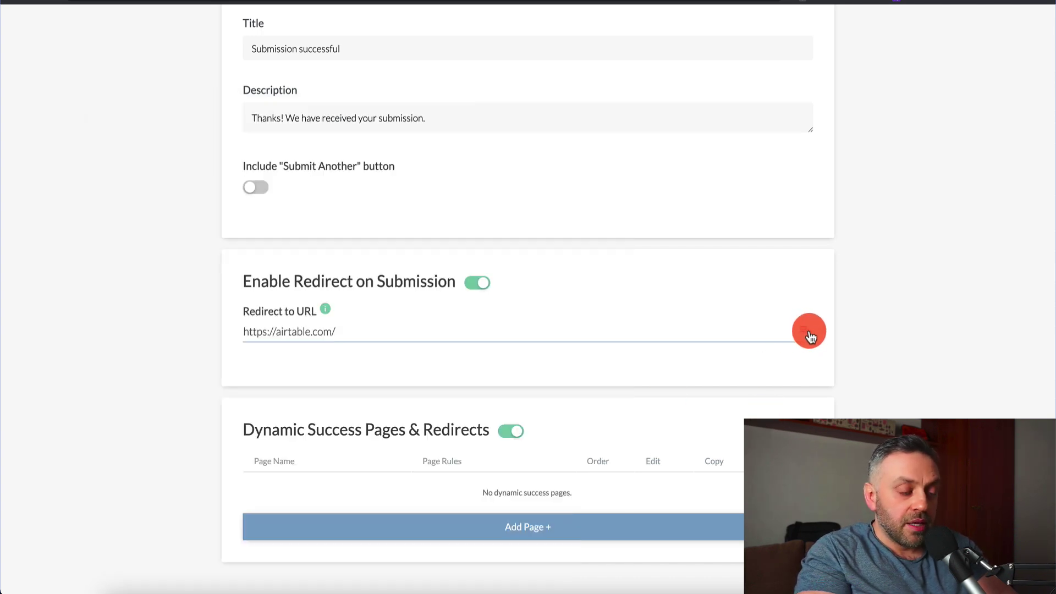
click(806, 332)
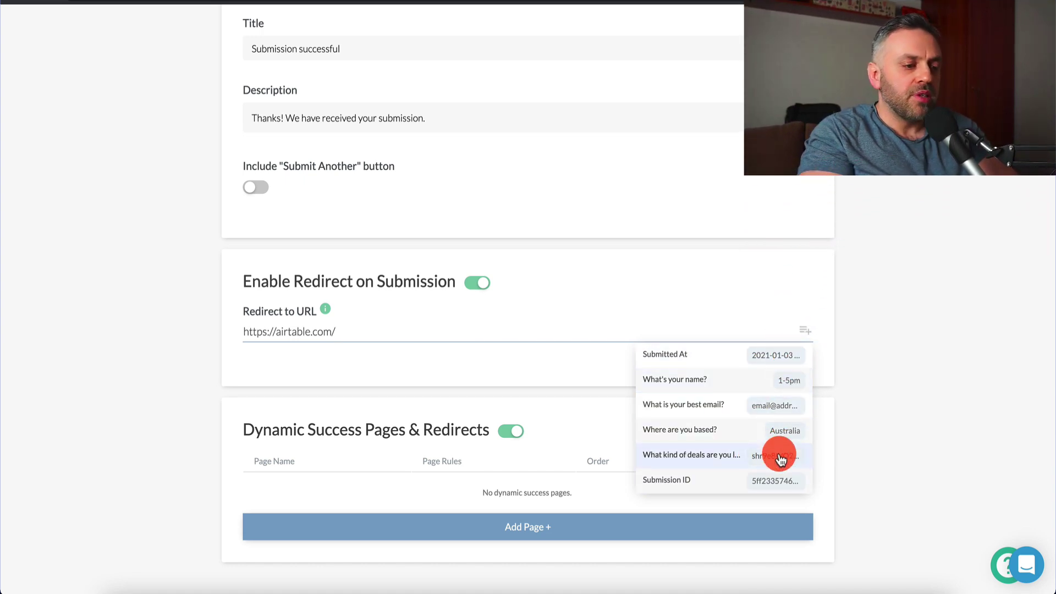
click(775, 455)
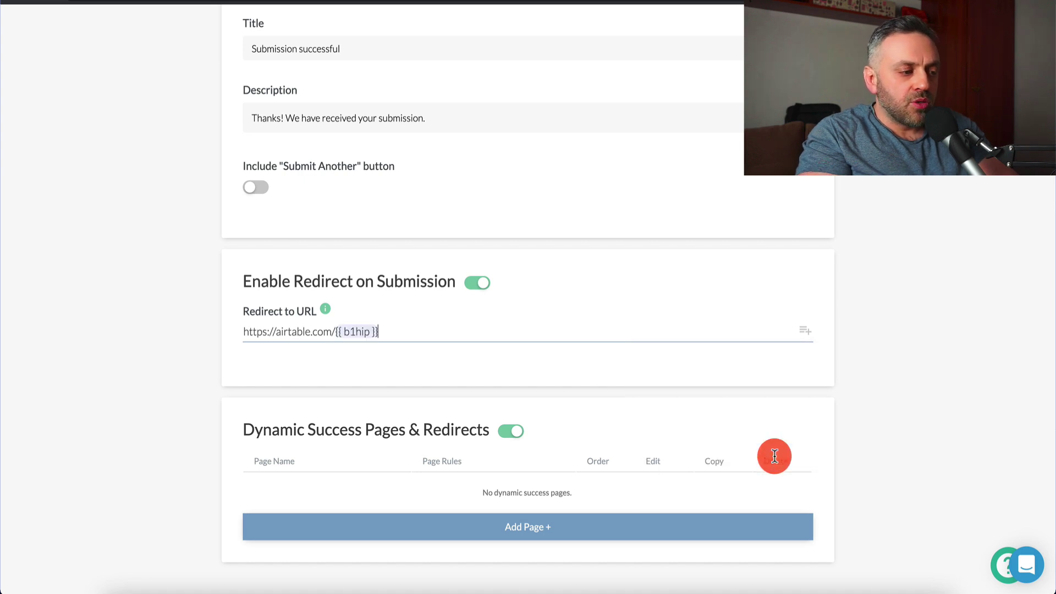
mouse_move(342, 331)
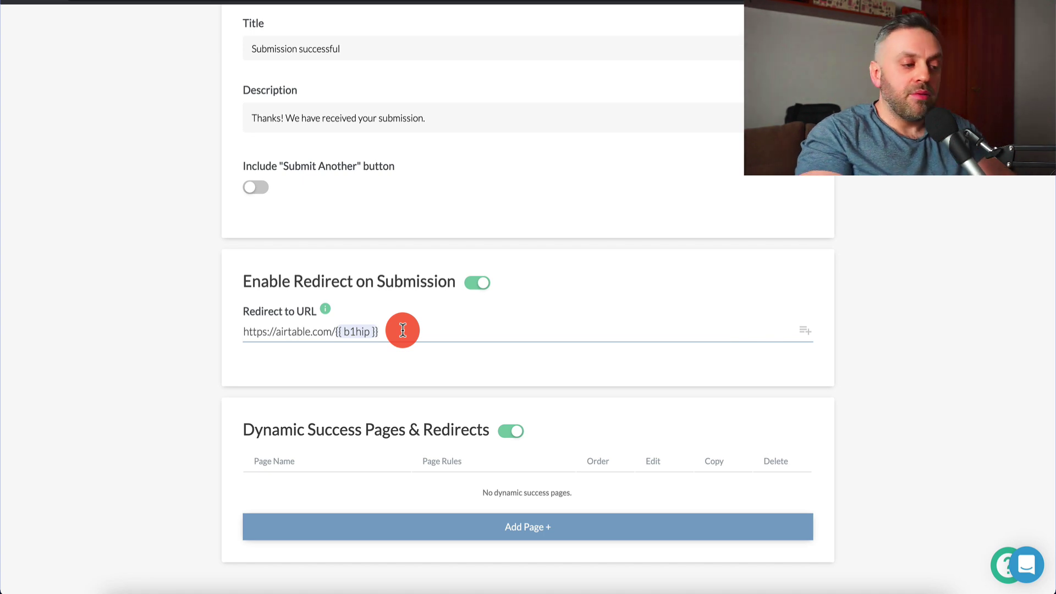
scroll(658, 295, up, 3)
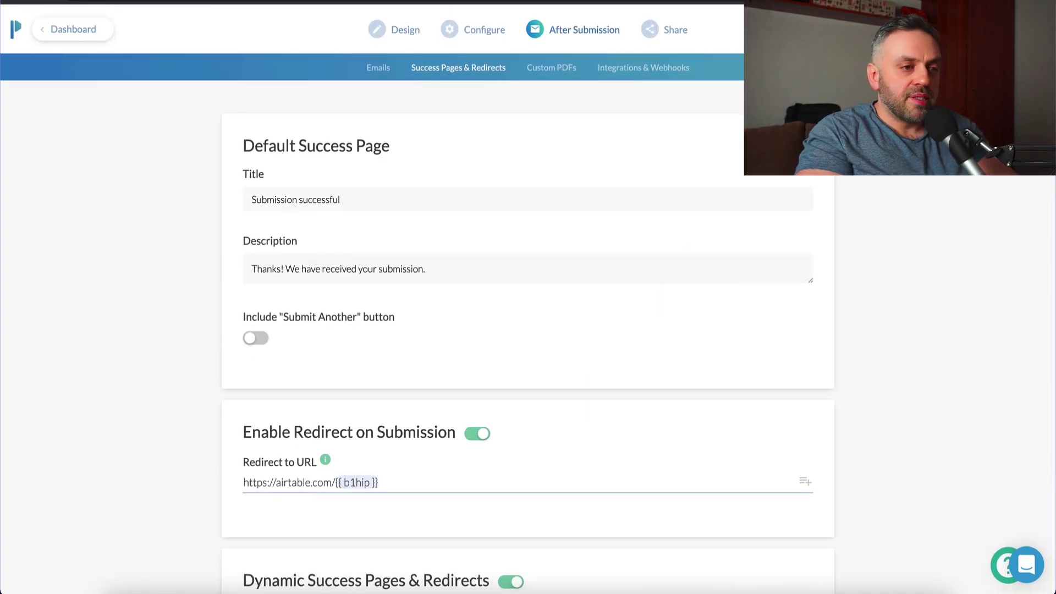
click(944, 37)
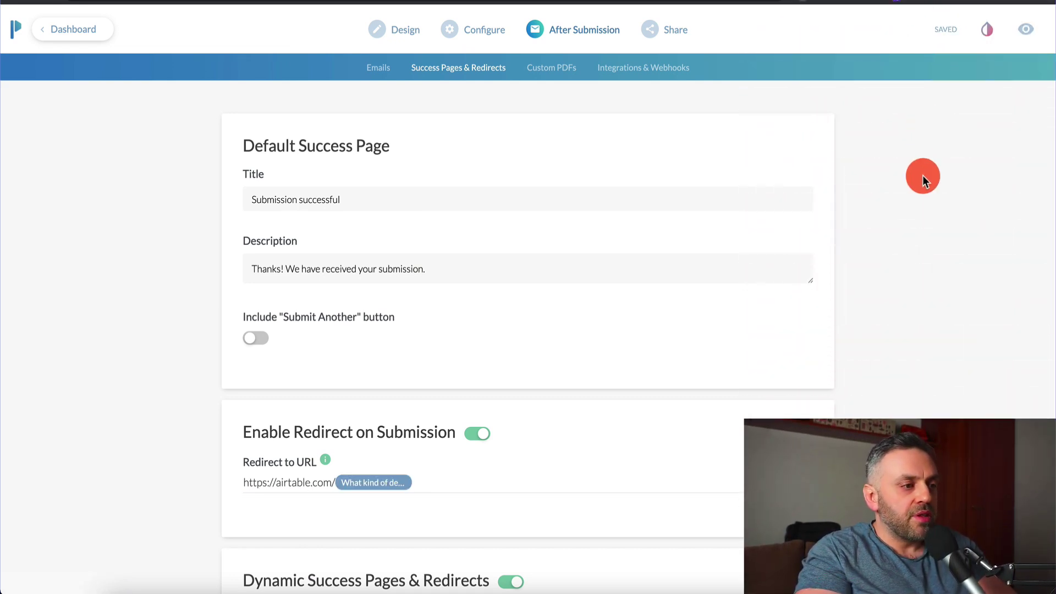
mouse_move(560, 13)
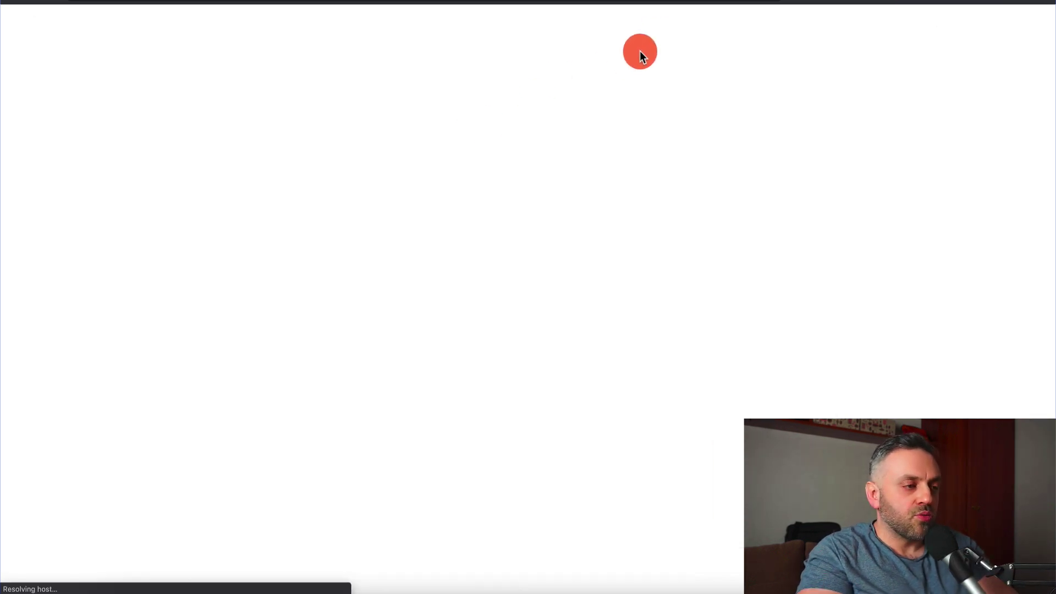
- Fill in the test entry's name and email address
click(436, 238)
text(James)
key(Tab)
text(james@james.com)
key(Tab)
- Choose United States as the country
scroll(487, 375, down, 2)
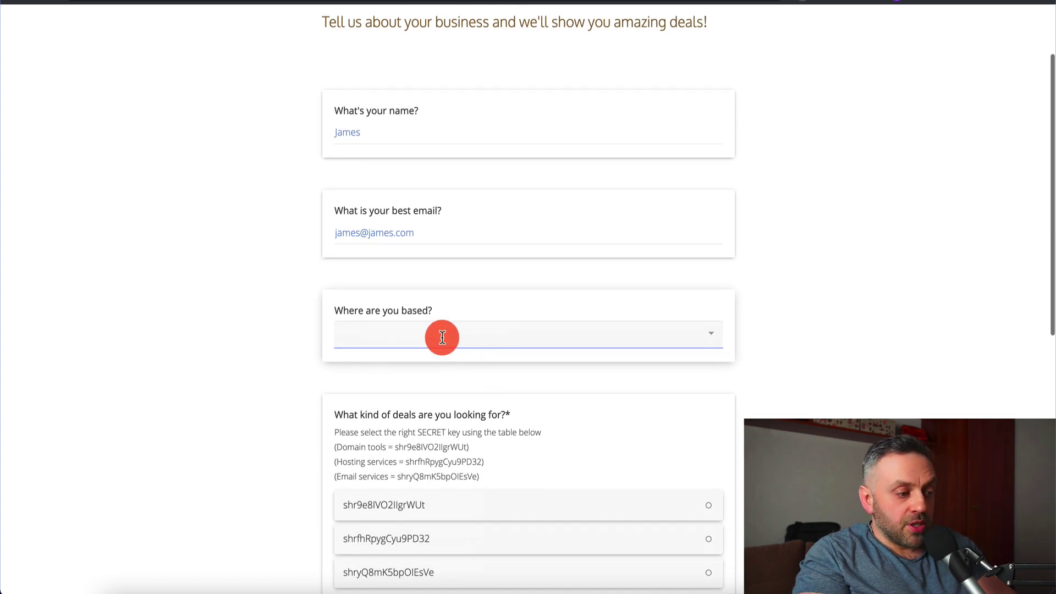
click(711, 333)
scroll(468, 406, down, 5)
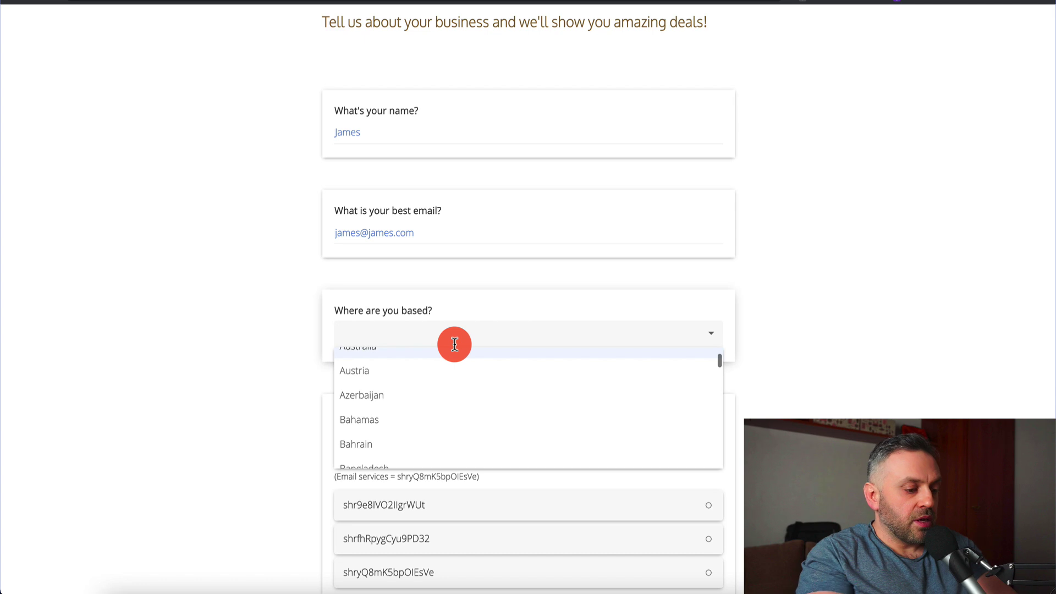
text(united)
click(415, 431)
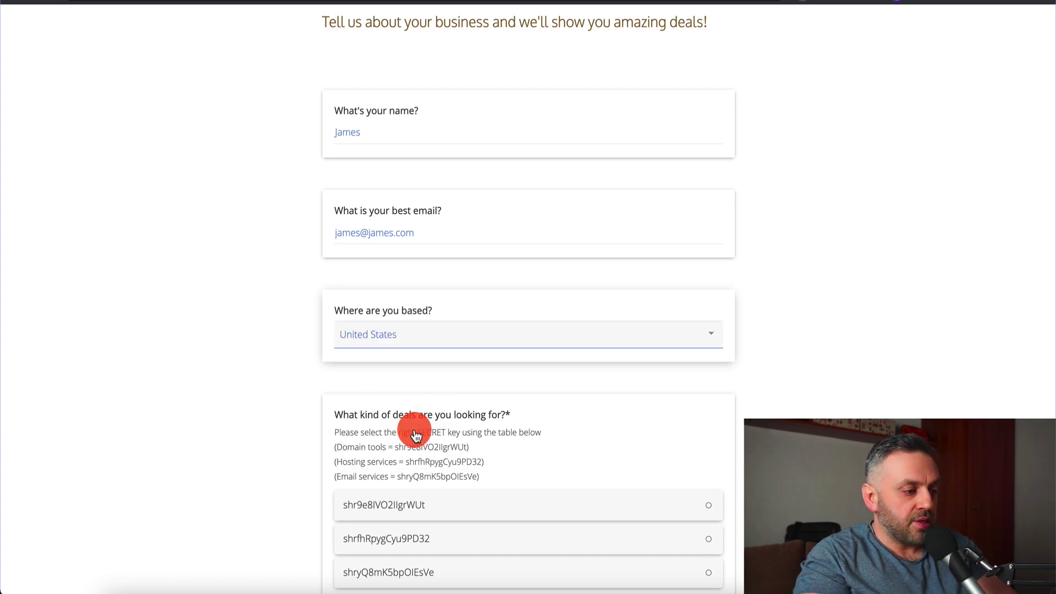
- Pick the Domain tools secret key, submit, then return to the live form preview
scroll(345, 382, down, 3)
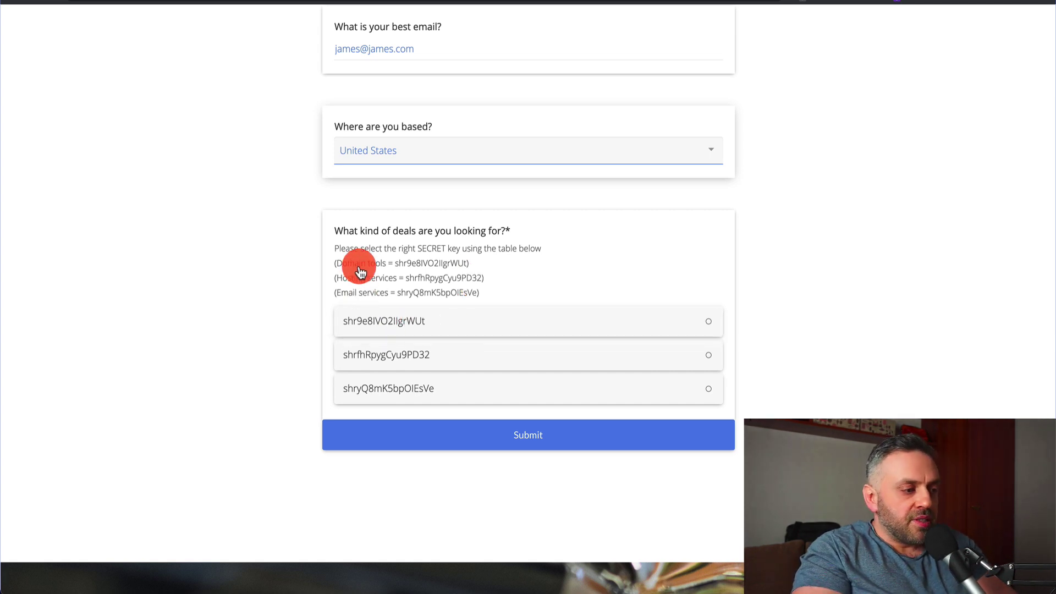
click(425, 323)
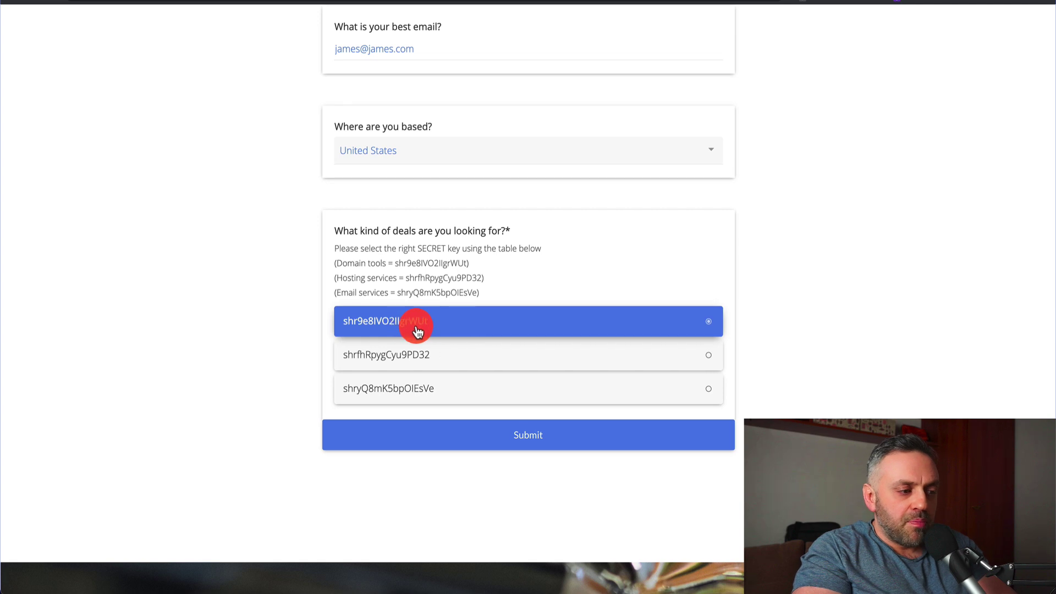
click(542, 438)
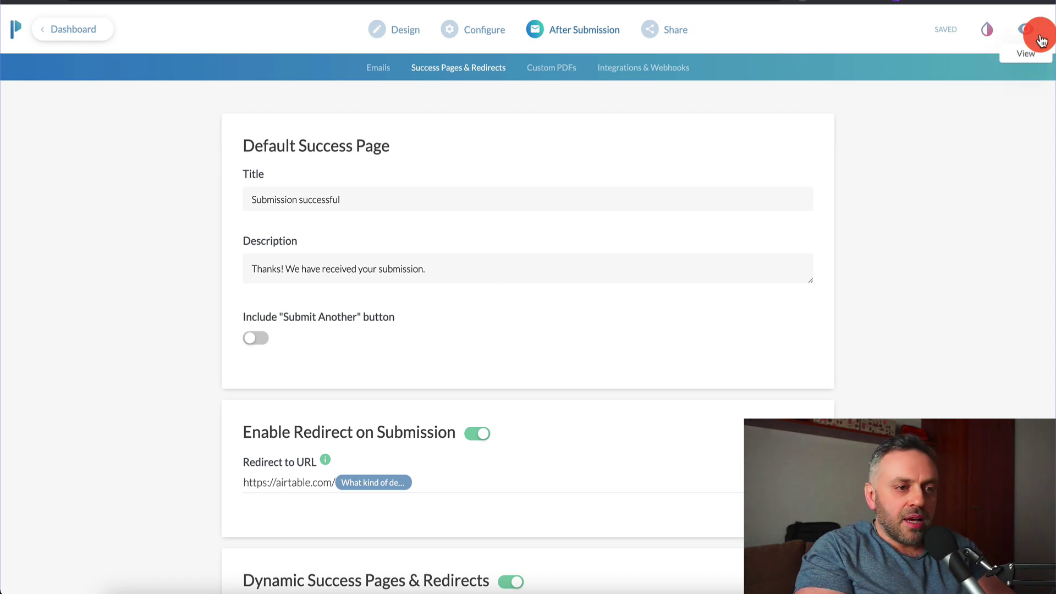
click(1040, 41)
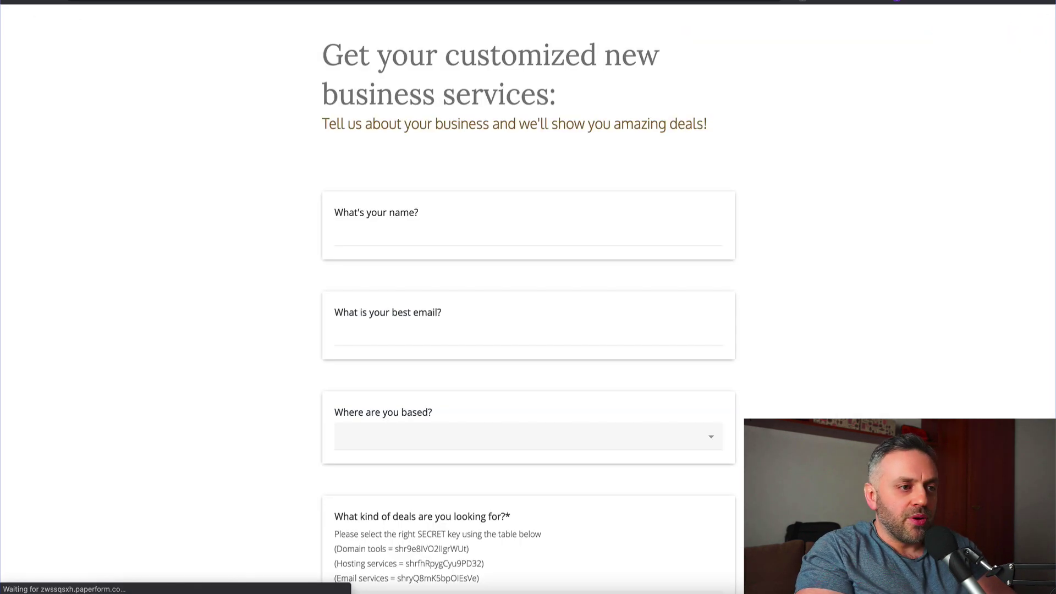
- Enter the test entry's name and email address in the preview
scroll(305, 268, down, 3)
click(445, 114)
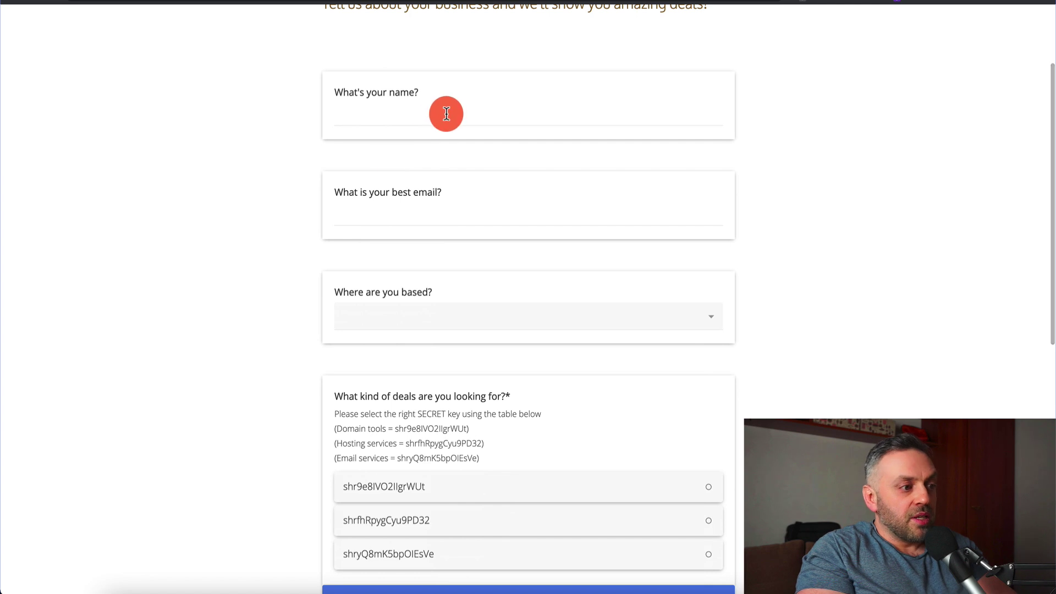
text(James)
click(410, 198)
text(james@james.com)
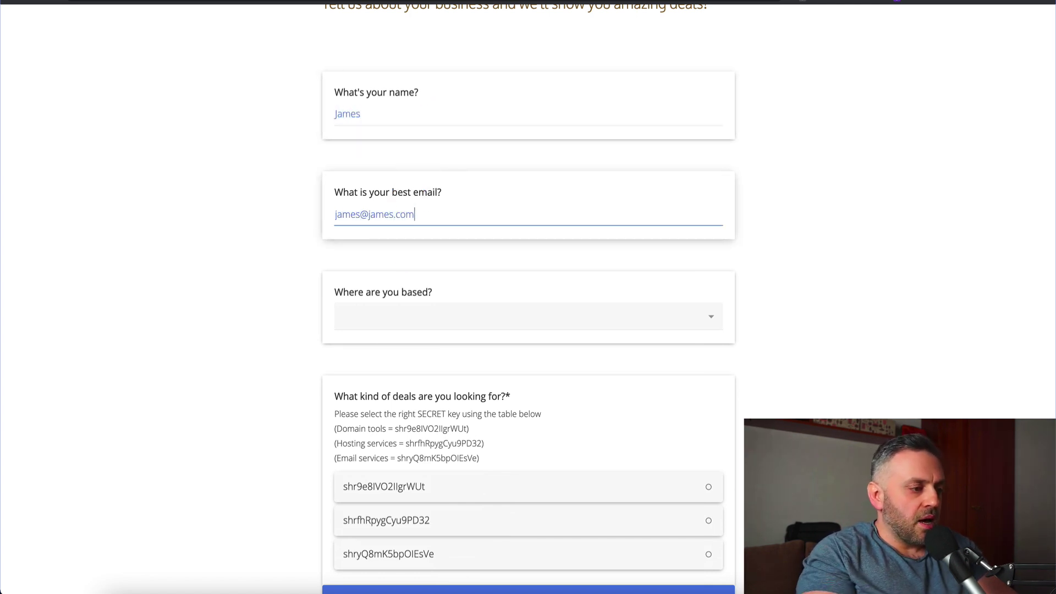
- Choose United Kingdom and the Email services secret key, then submit
click(432, 326)
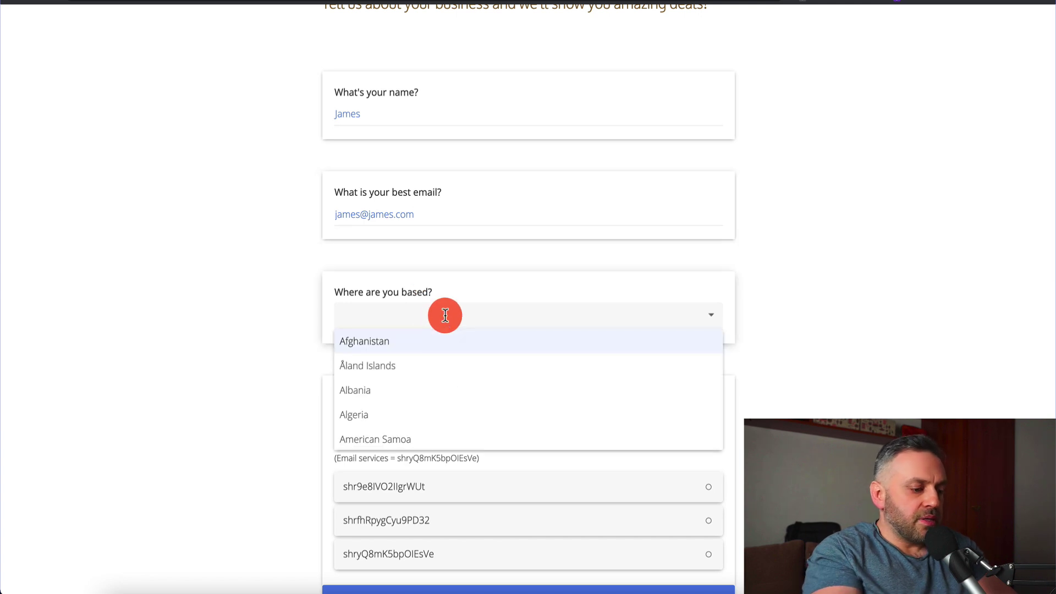
text(united king)
click(433, 342)
click(244, 370)
scroll(244, 371, down, 4)
scroll(244, 370, down, 1)
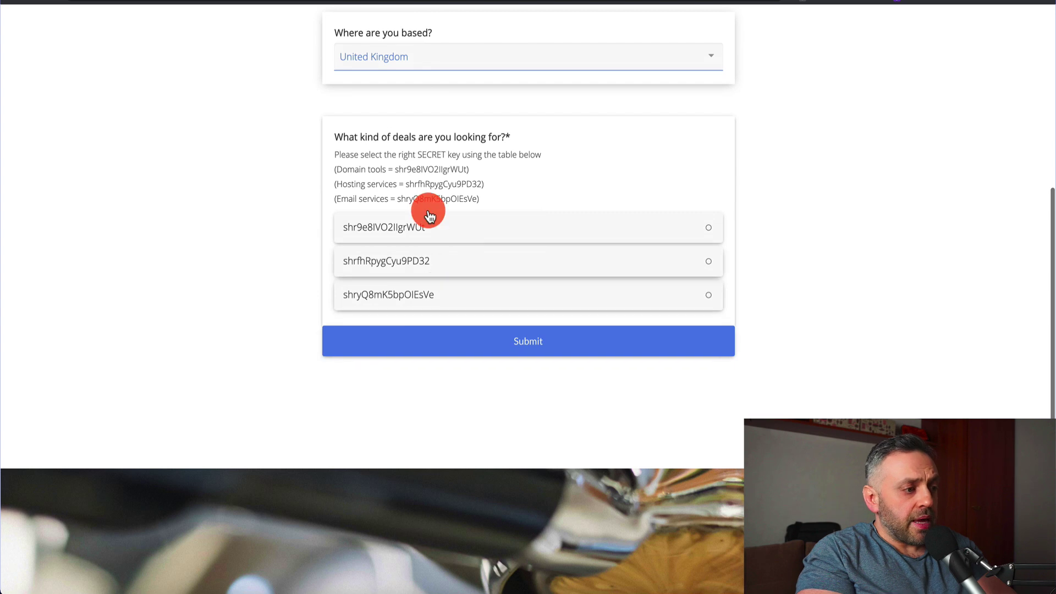
click(403, 297)
click(528, 351)
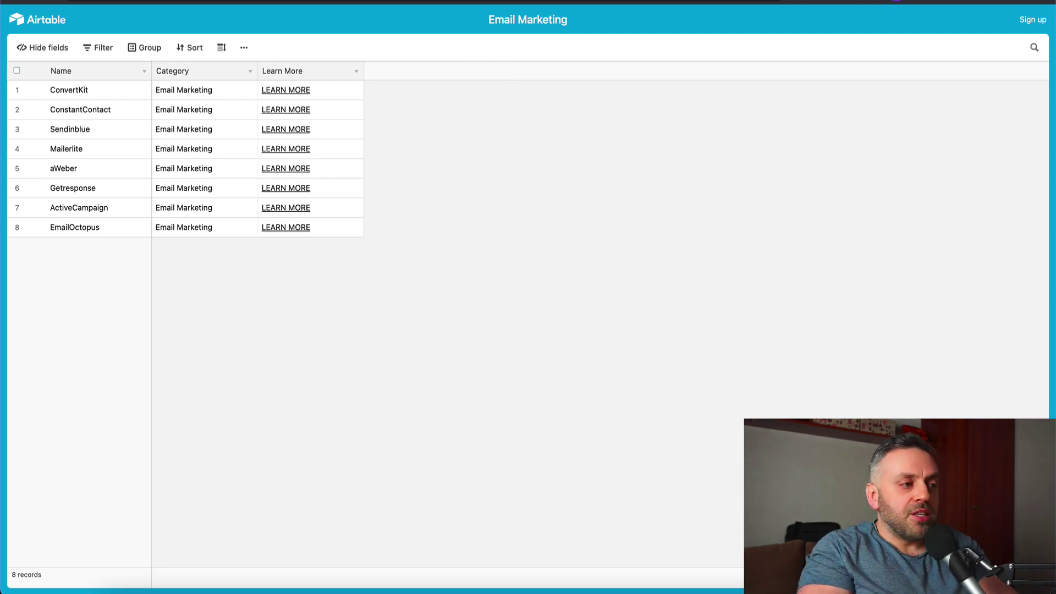
- Open the Email Marketing view in the Aff Programs base, then return to Paperform's redirect settings
click(442, 2)
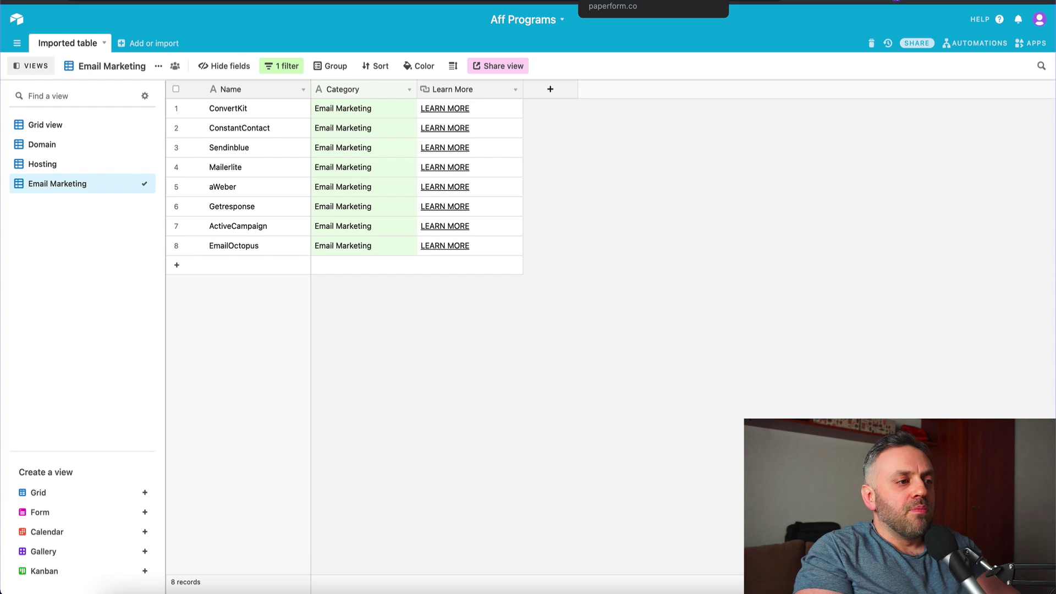
click(610, 1)
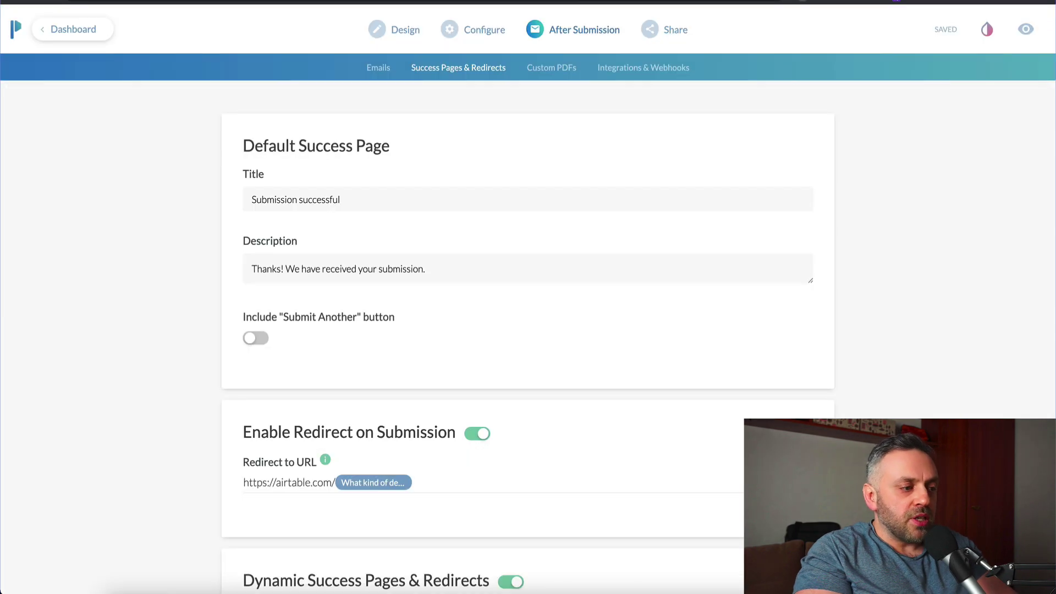
- Check the deals question's three secret-key options in its settings, then return to the question list
click(400, 29)
scroll(394, 283, down, 2)
scroll(396, 285, down, 5)
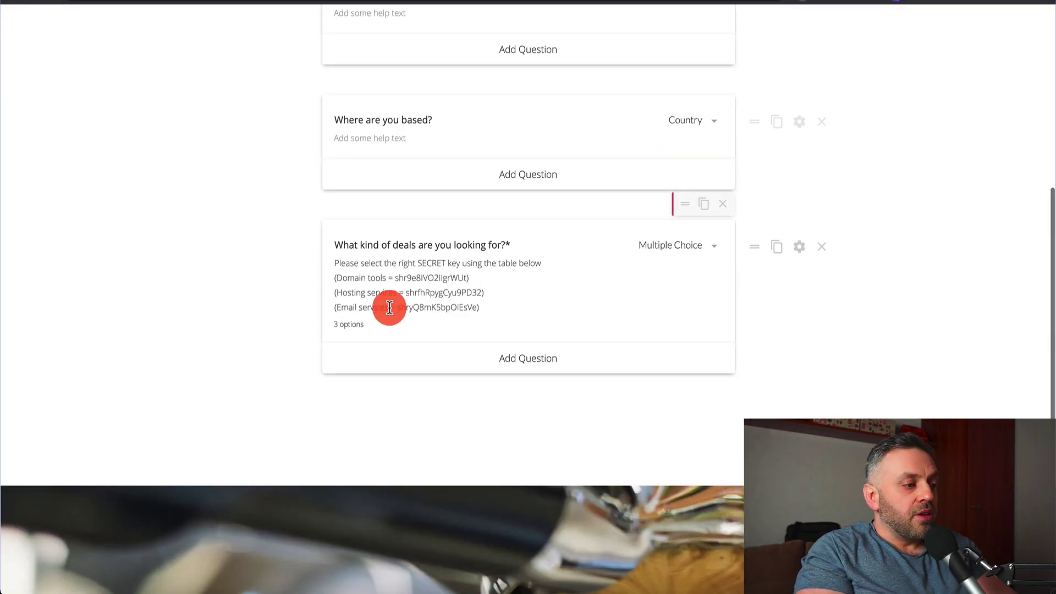
click(799, 246)
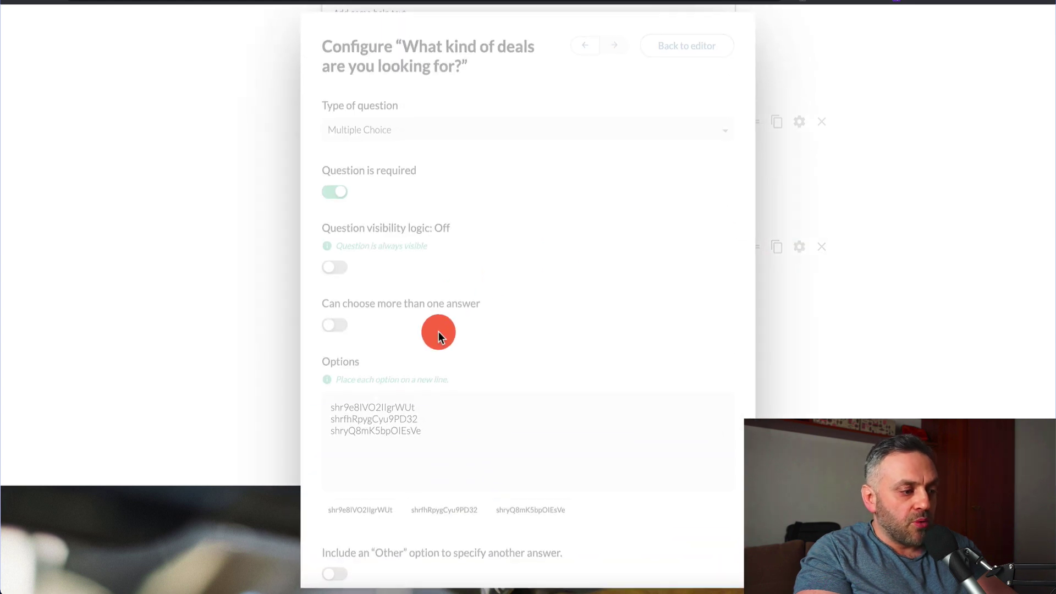
scroll(413, 438, down, 2)
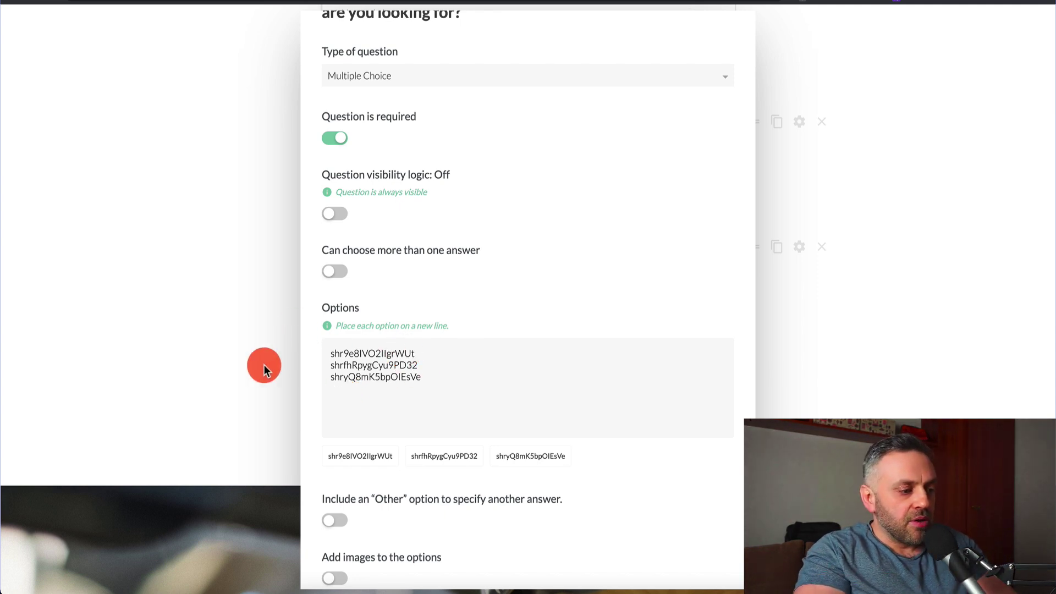
scroll(398, 306, up, 1)
click(961, 229)
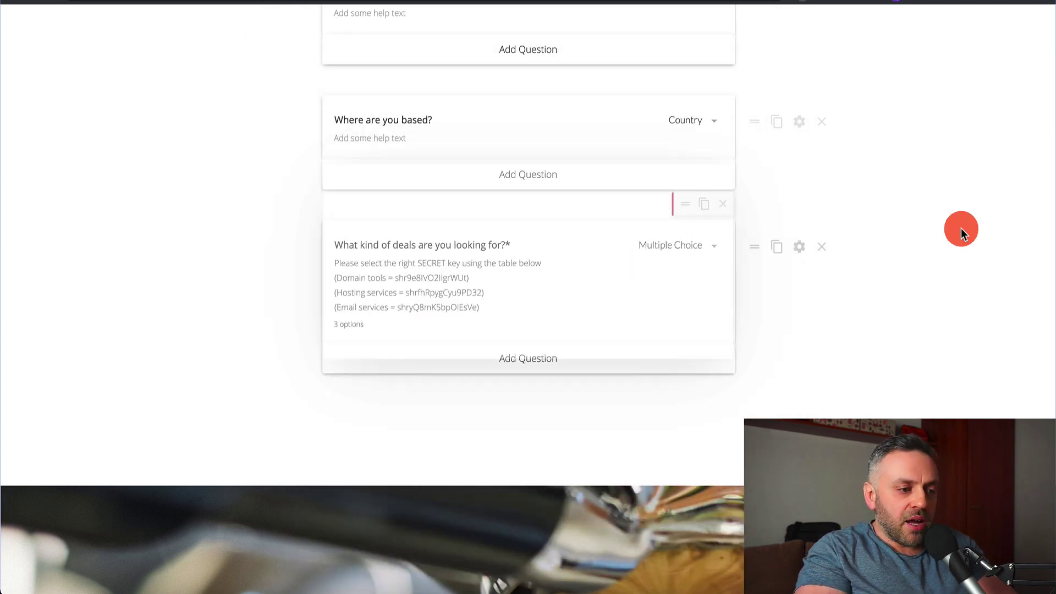
- Replace the first help line with 'We cannot display the actual offer, please enter the SECRET key using the table below'
click(500, 263)
triple_click(562, 262)
text(We cannot displa)
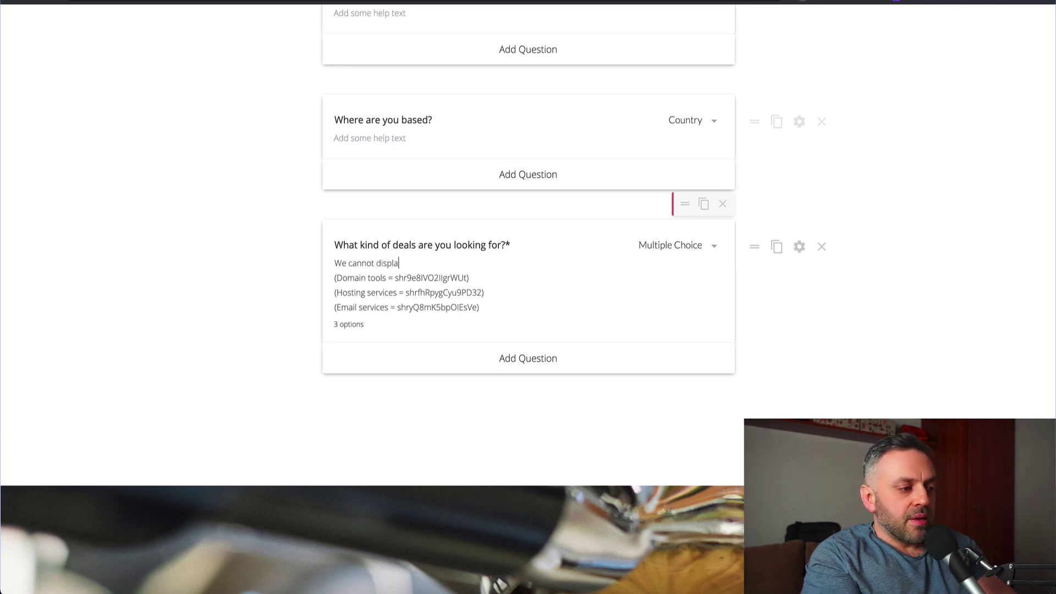
text(y the actual offer, please ente)
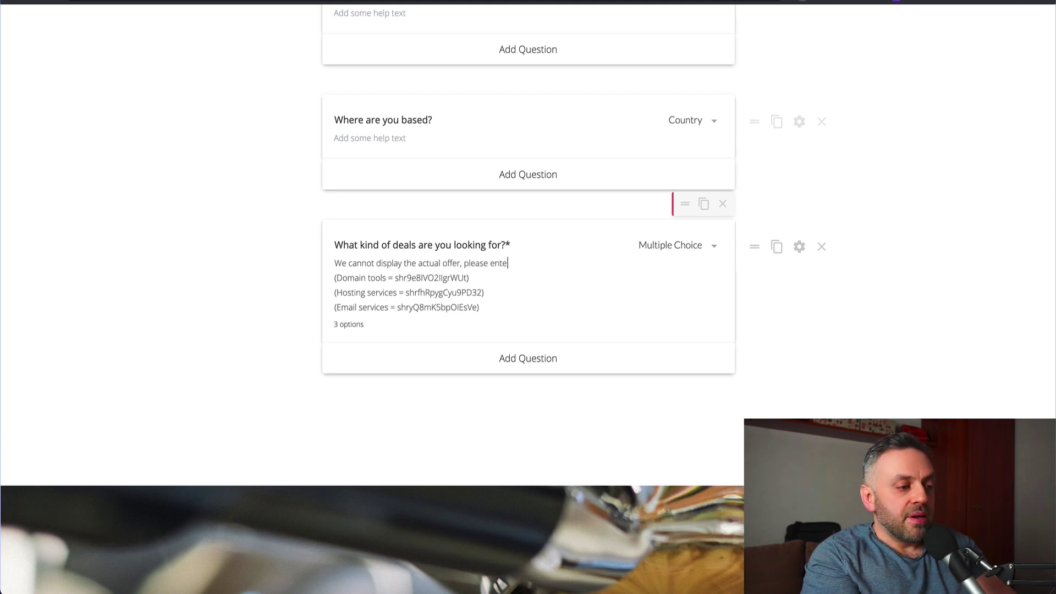
text(r the SECRET)
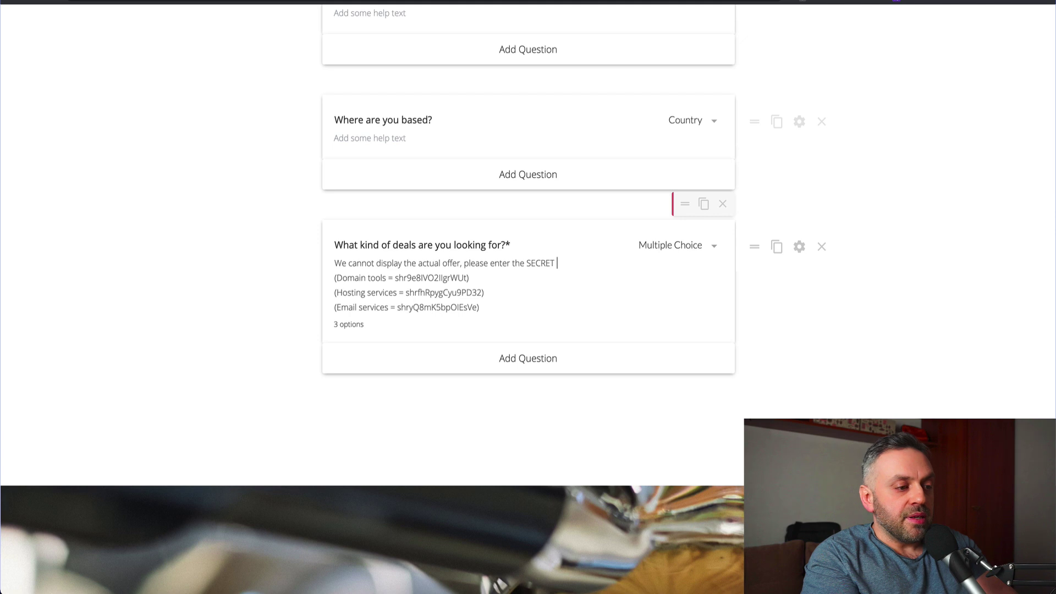
text( key using the table below:)
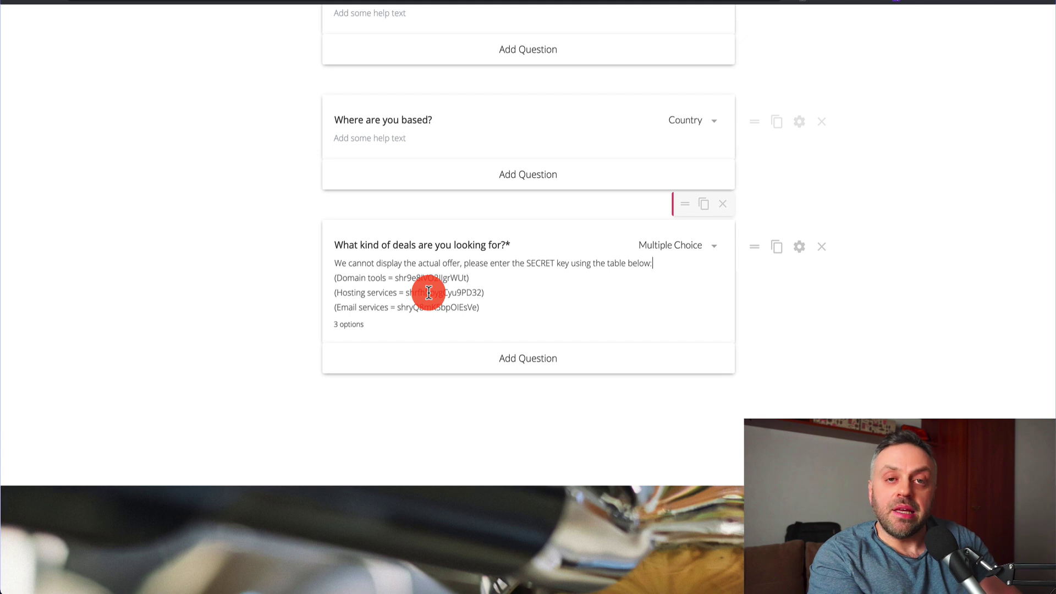
- Duplicate the 'Where are you based?' Country question and briefly check the copy's settings
scroll(429, 292, up, 1)
scroll(429, 292, up, 10)
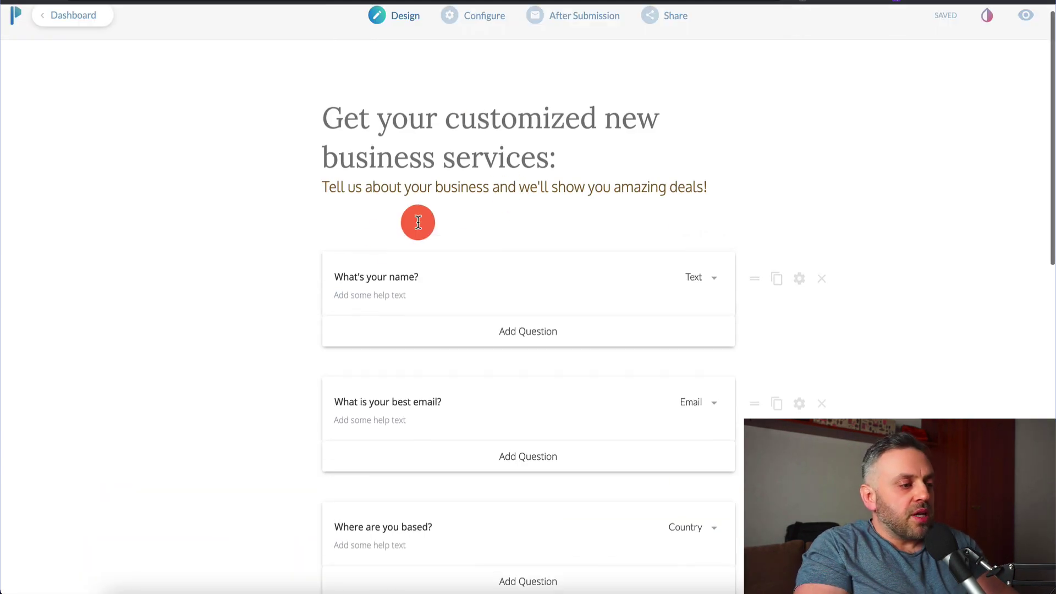
scroll(516, 236, down, 5)
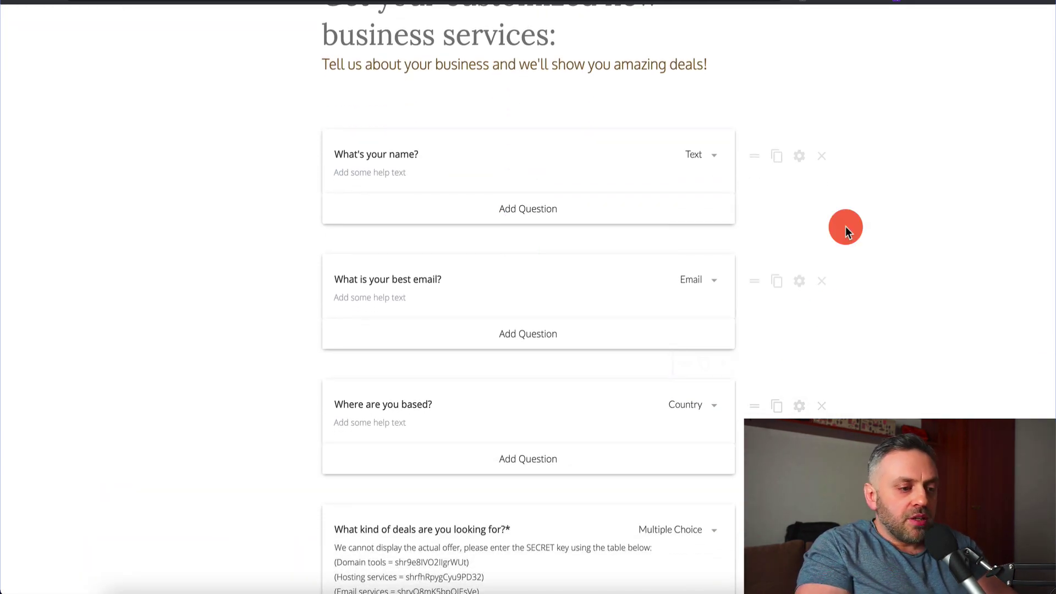
scroll(846, 226, down, 2)
click(777, 359)
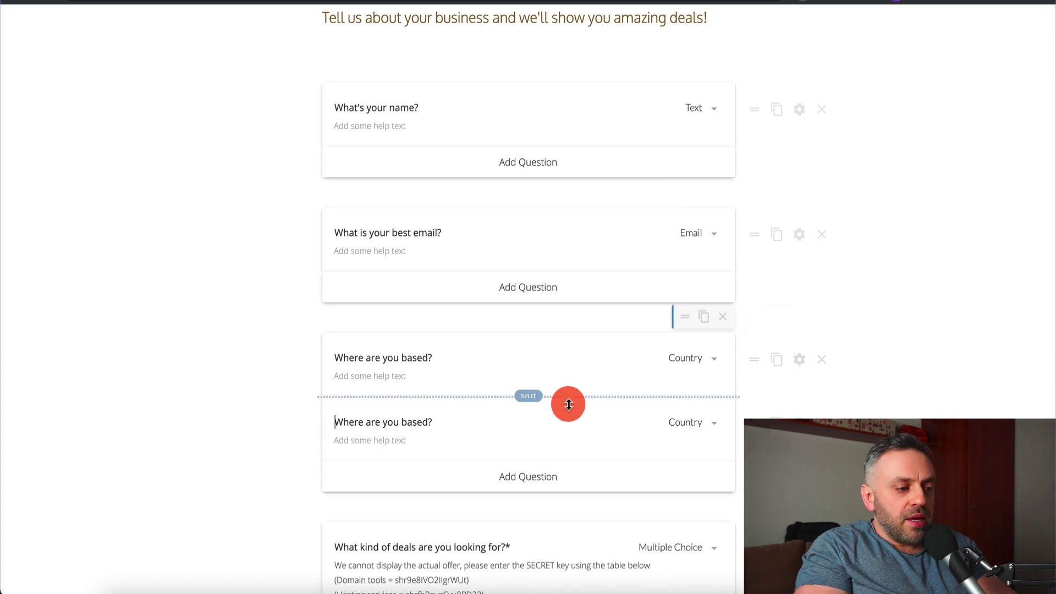
scroll(522, 385, down, 4)
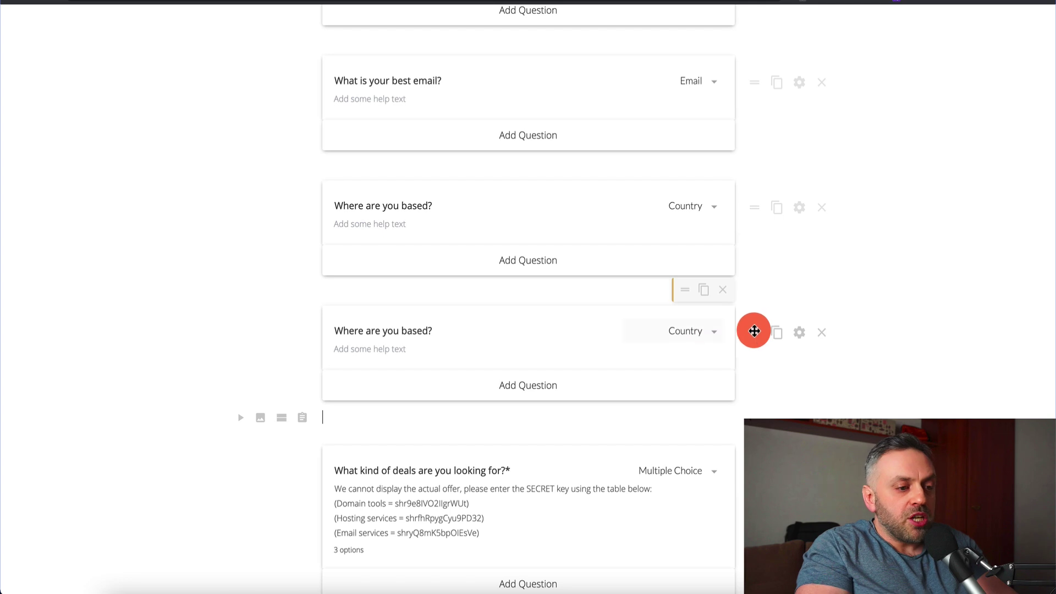
click(798, 333)
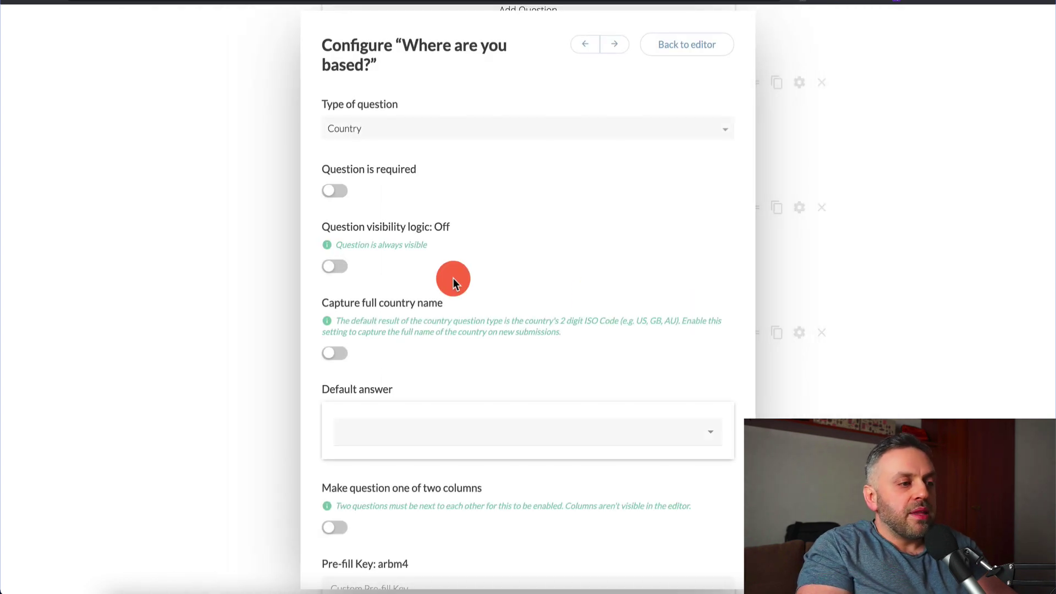
click(718, 45)
scroll(554, 156, up, 6)
mouse_move(500, 41)
mouse_move(568, 26)
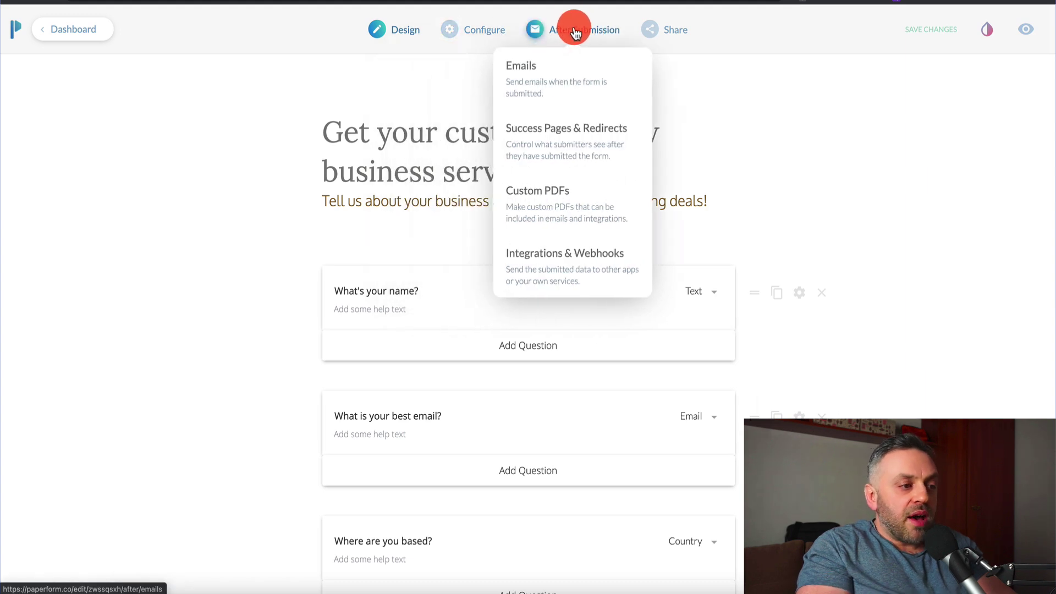
- Open After Submission > Emails, visit Success Pages & Redirects, then return to Emails
click(564, 78)
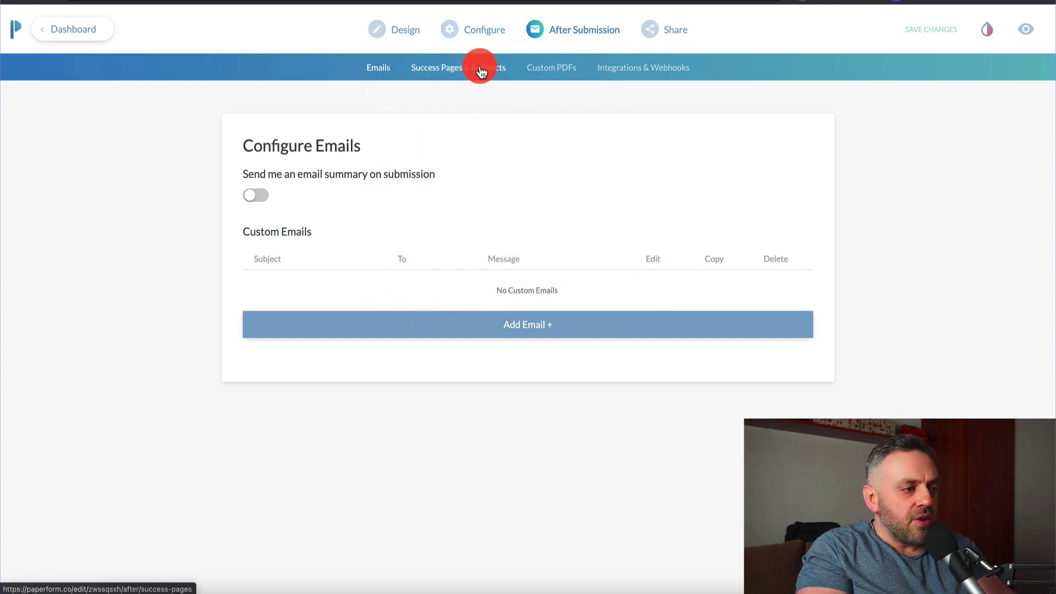
click(480, 66)
click(378, 67)
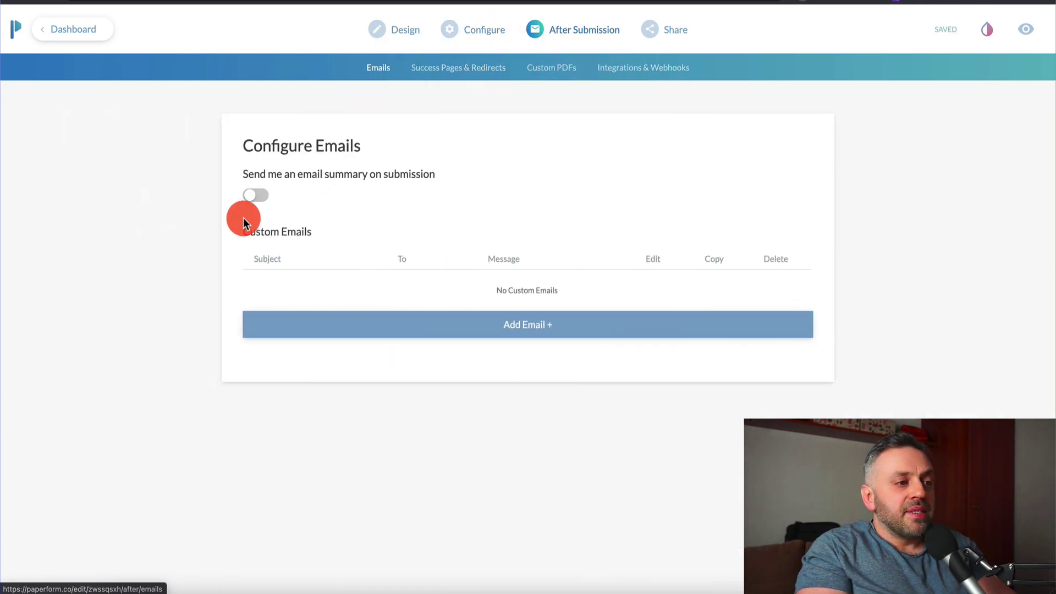